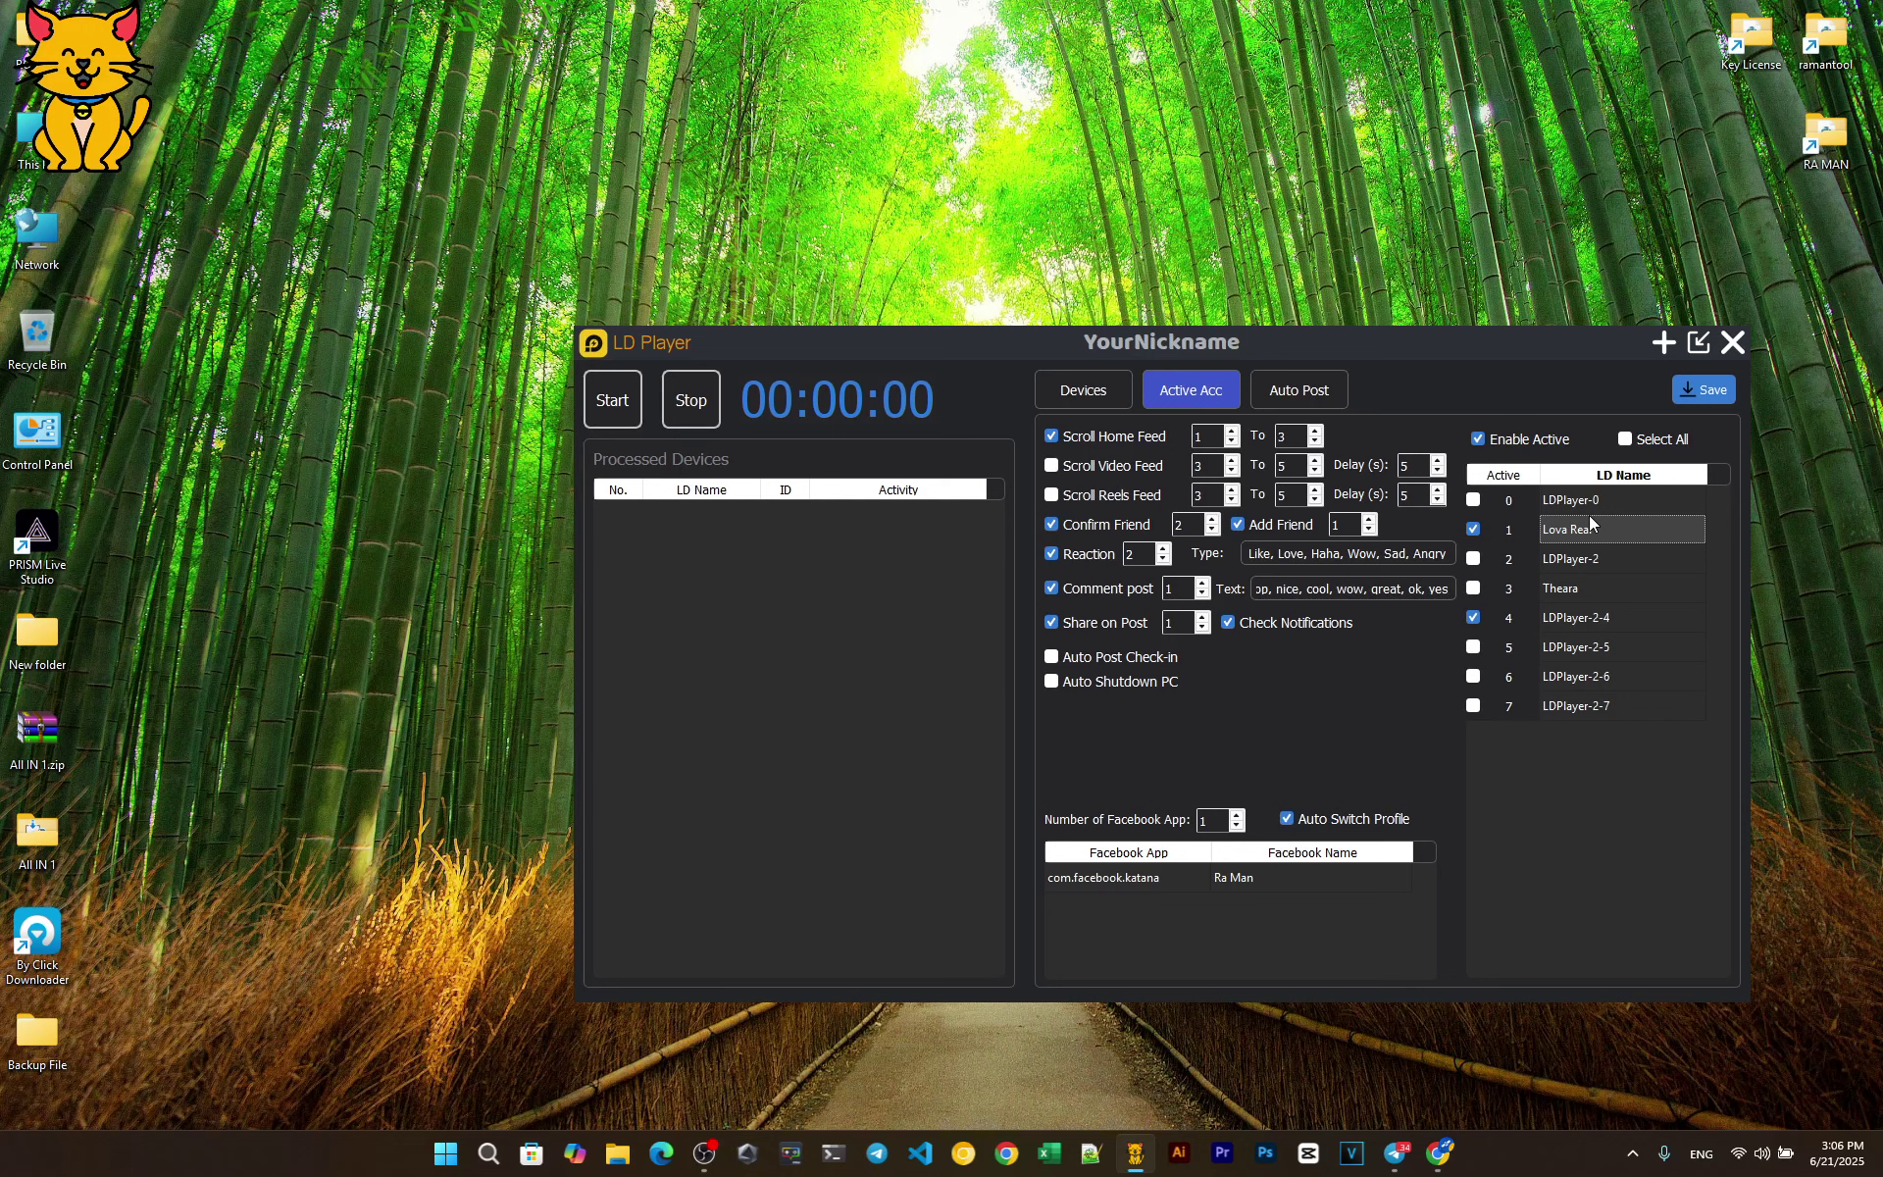
Review the list of LDPlayer instances in the devices settings, then return to the account activity settings.
{"action": "left_click", "coordinate": [1079, 390]}
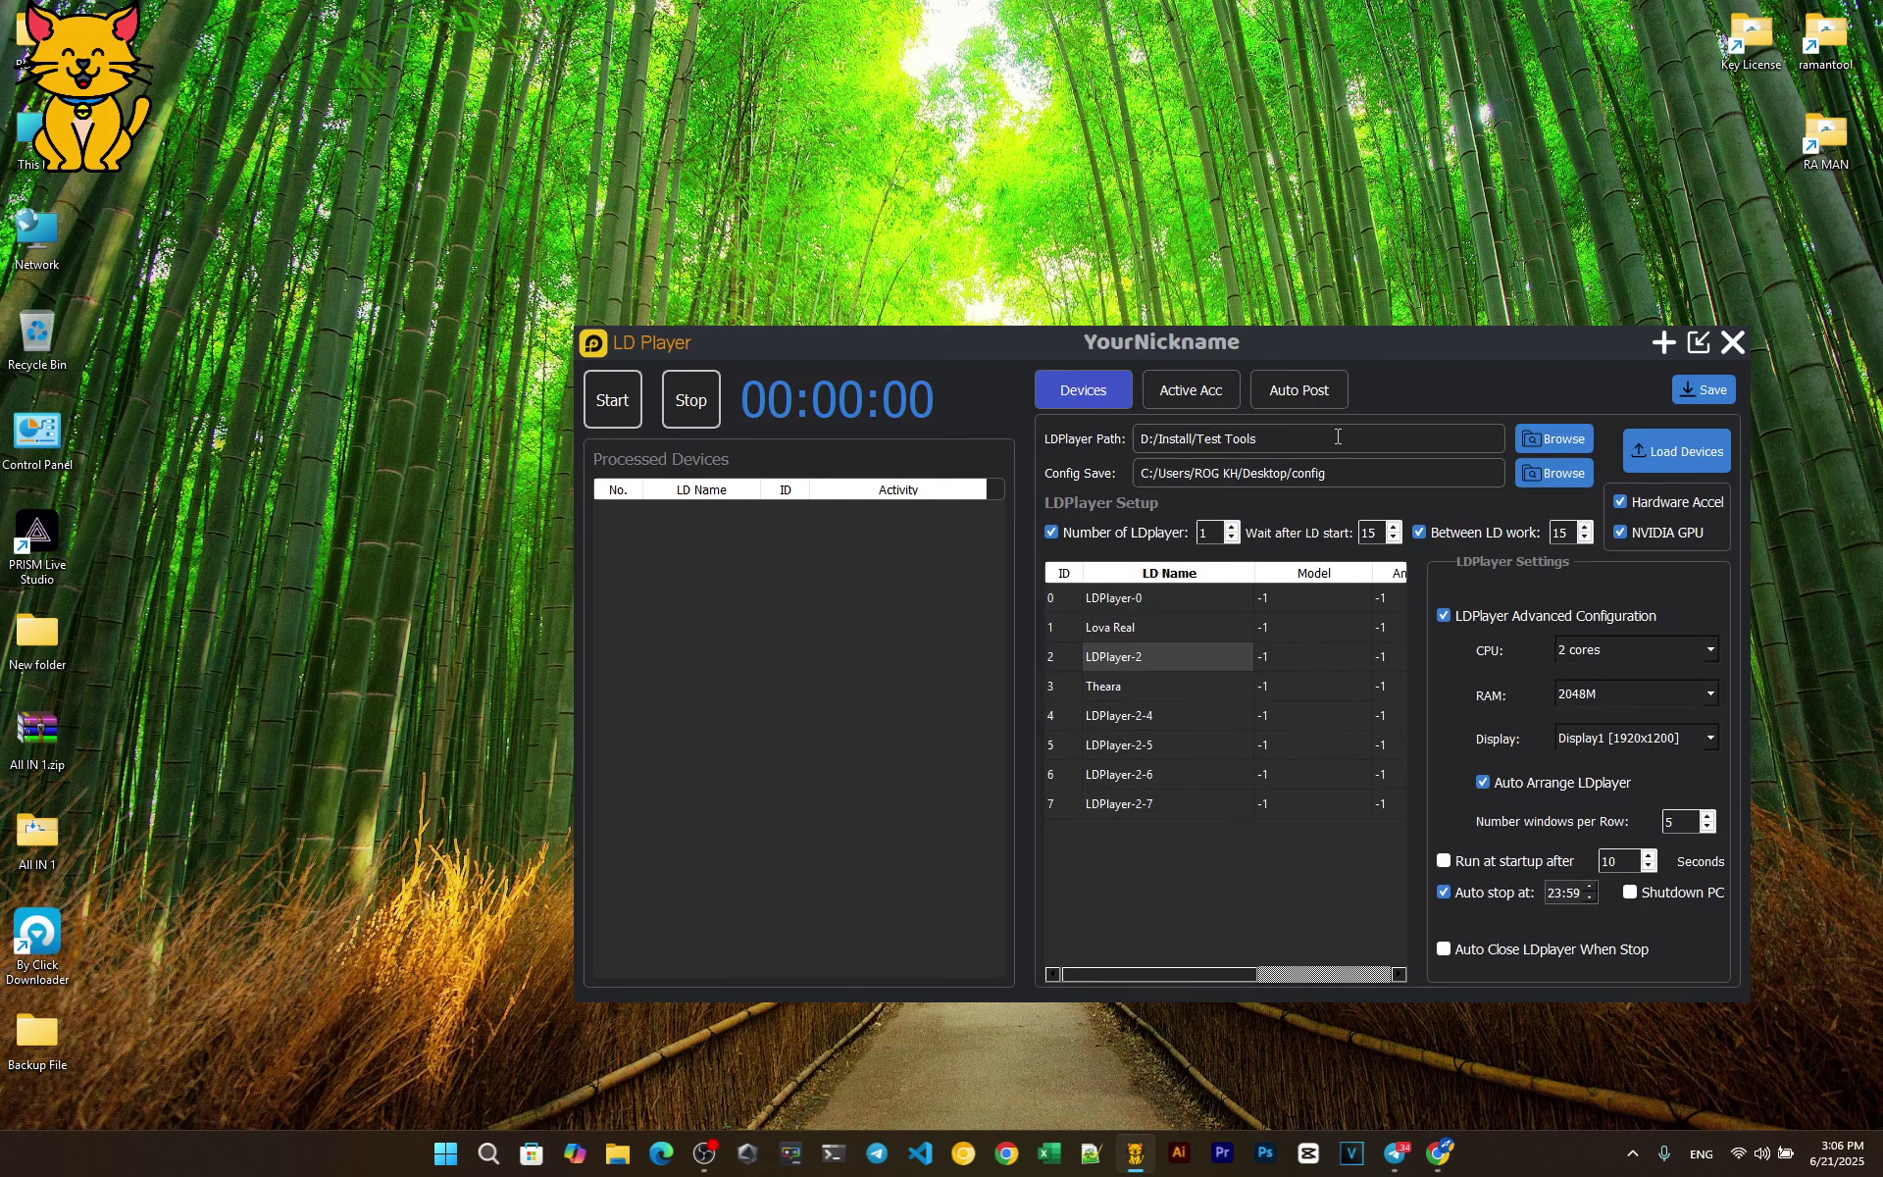
{"action": "left_click", "coordinate": [1129, 806]}
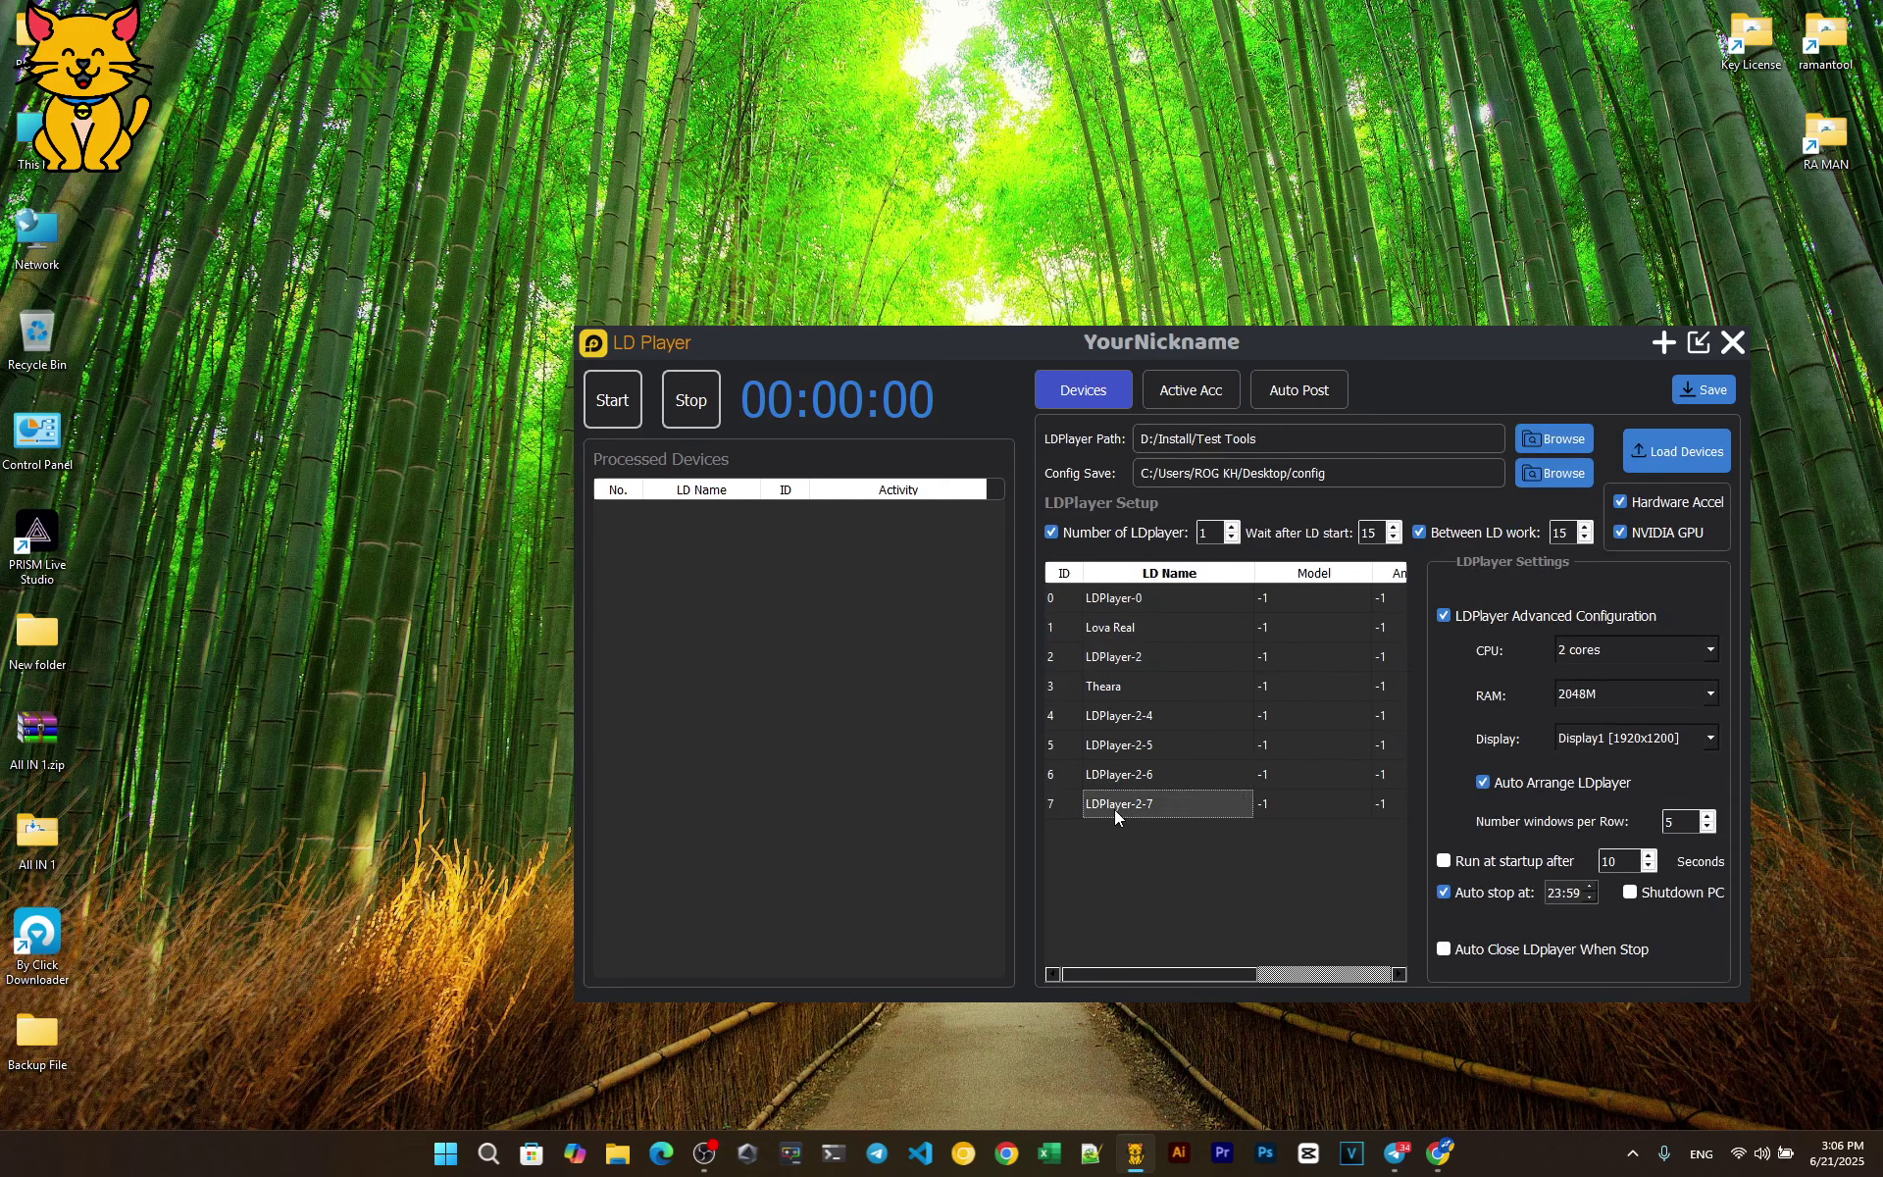
{"action": "left_click", "coordinate": [1185, 388]}
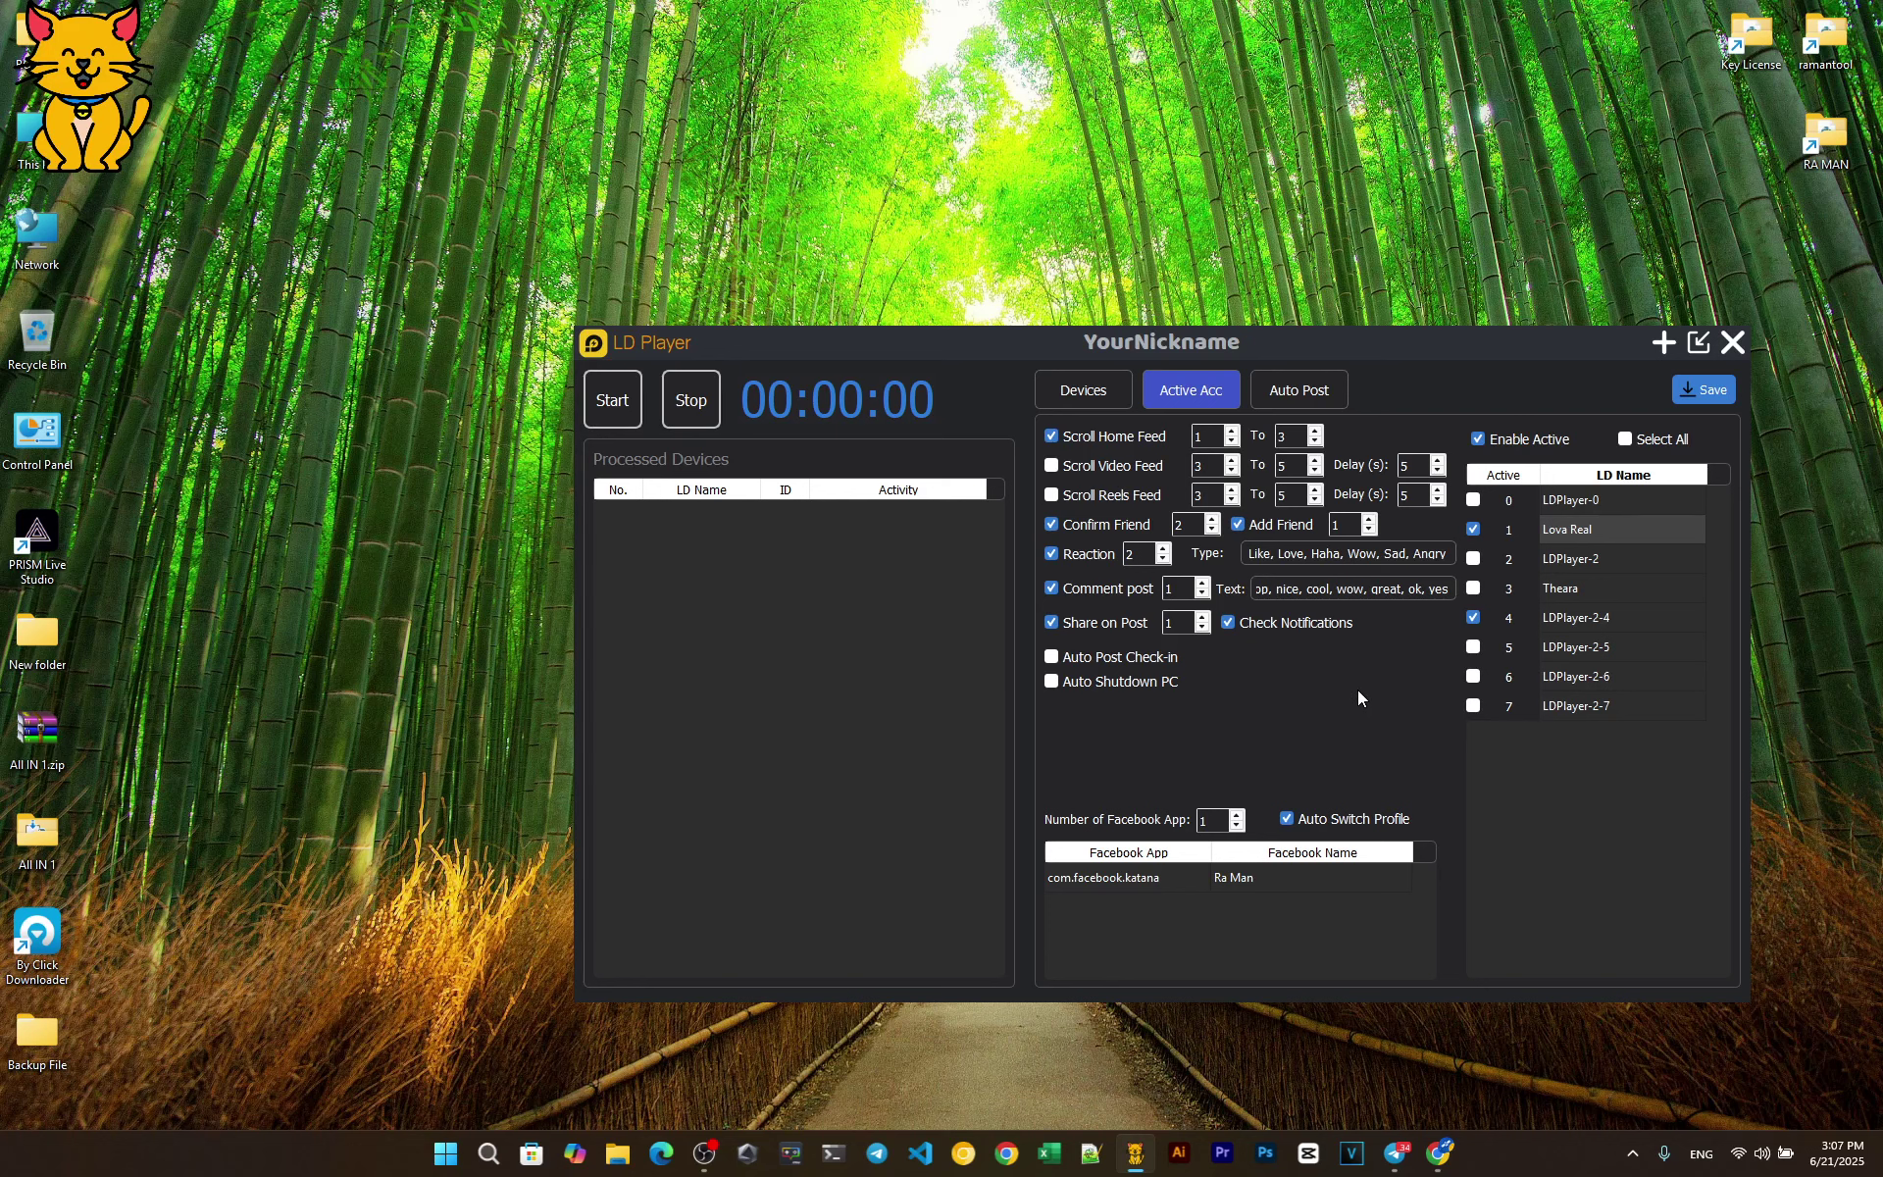
Check the Facebook app package and Facebook name assigned to instance 1 in the account activity settings.
{"action": "left_click", "coordinate": [1583, 532]}
{"action": "left_click", "coordinate": [1173, 877]}
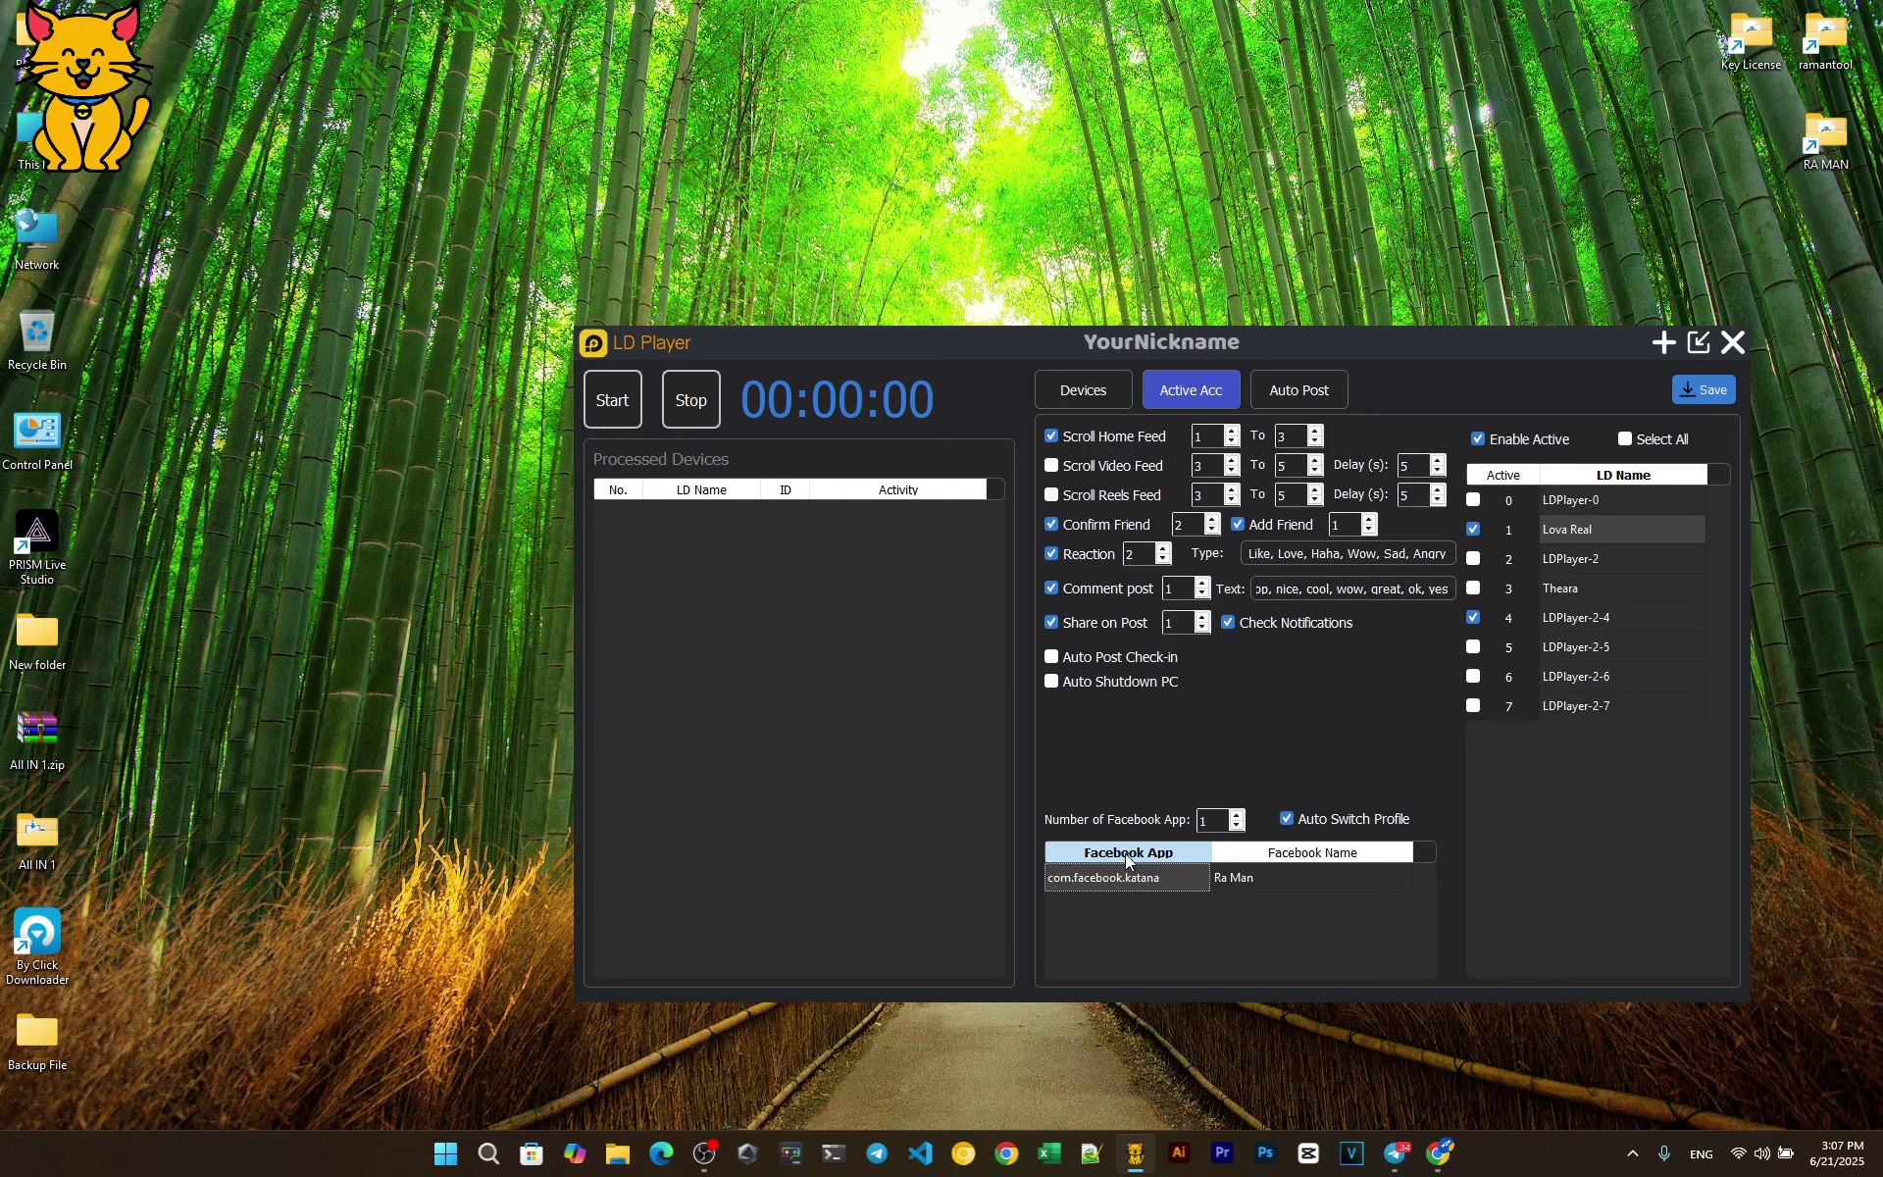
{"action": "left_click", "coordinate": [1273, 861]}
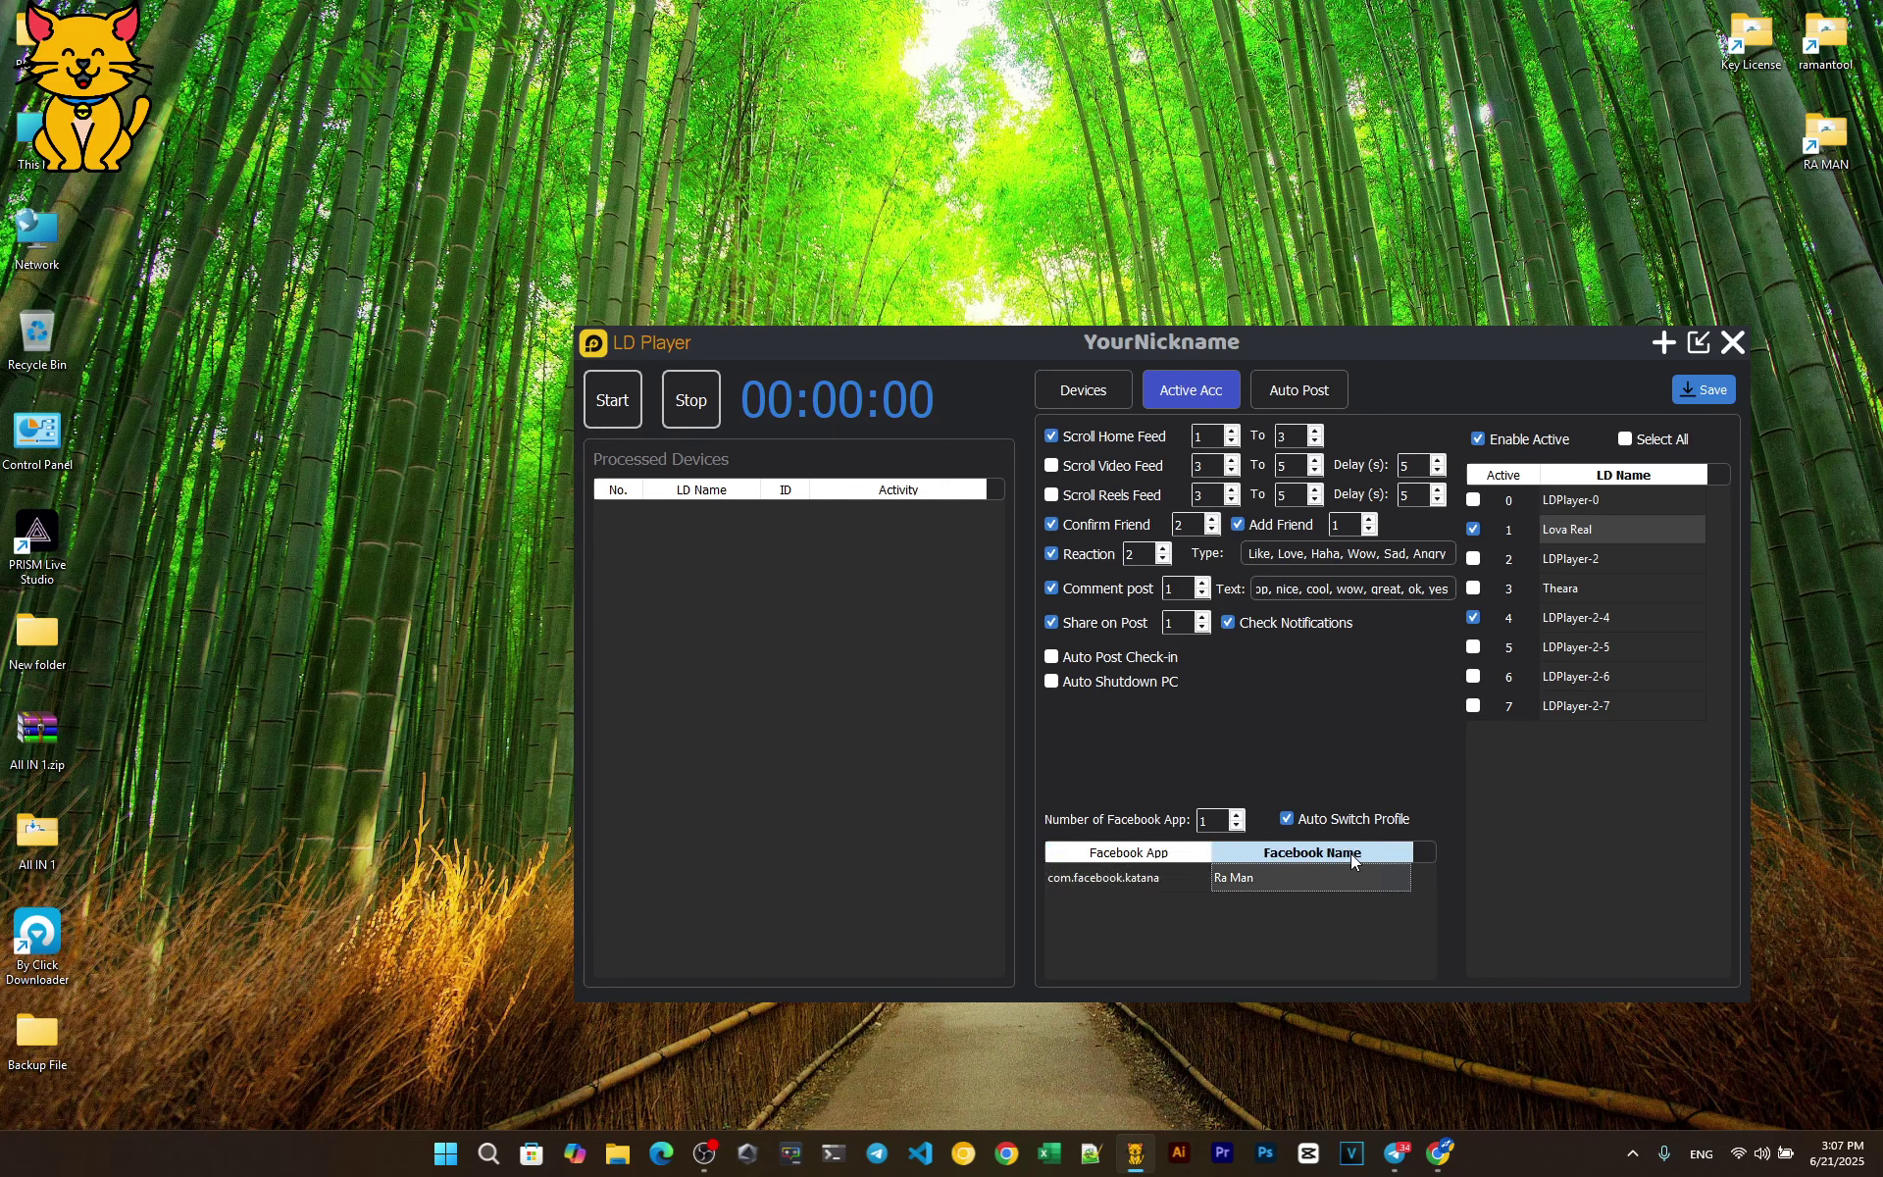
{"action": "left_click", "coordinate": [1142, 877]}
{"action": "left_click", "coordinate": [1281, 867]}
{"action": "double_click", "coordinate": [1281, 881]}
{"action": "left_click", "coordinate": [1264, 895]}
{"action": "key", "text": "Tab"}
Set the number of Facebook apps for instance 1 to 4.
{"action": "left_click", "coordinate": [1237, 815]}
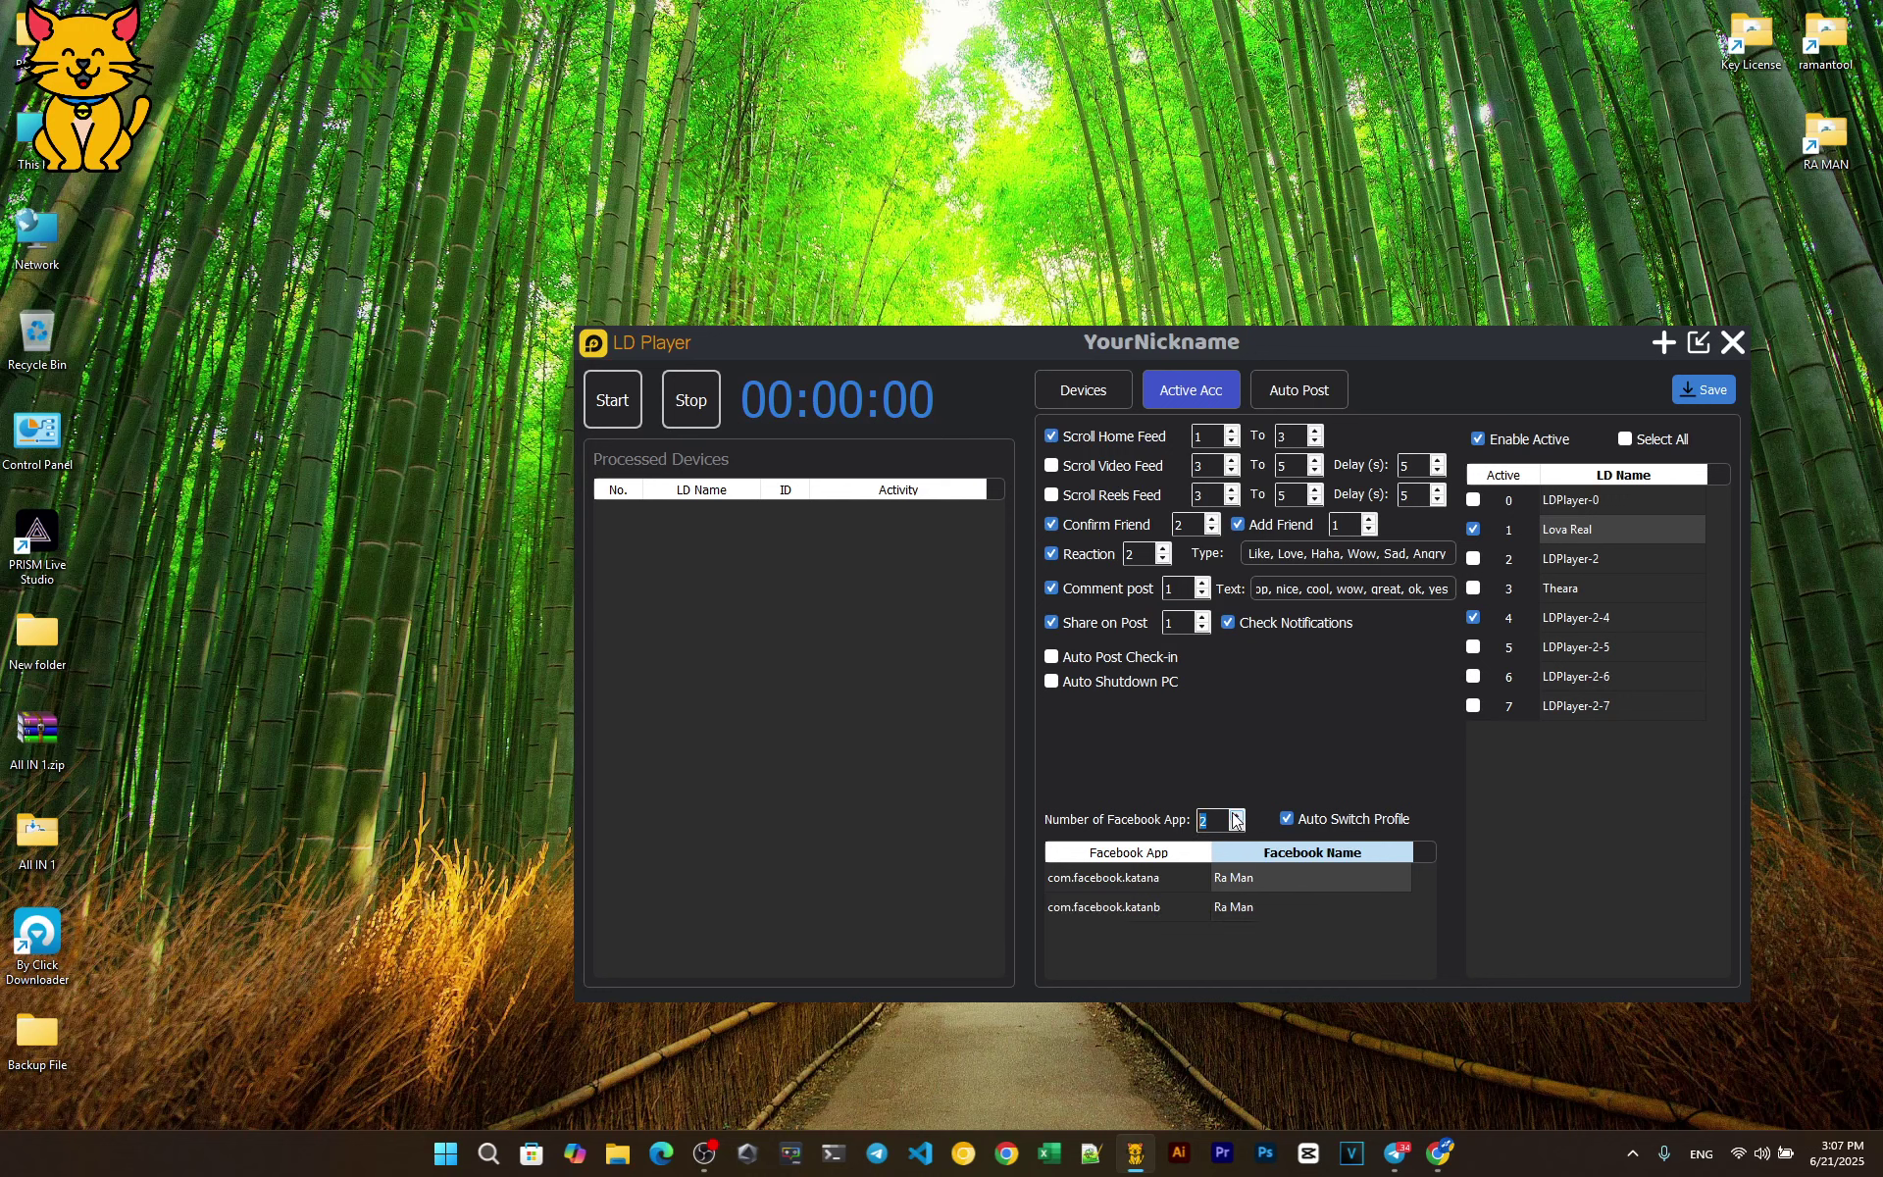
{"action": "left_click", "coordinate": [1238, 815]}
{"action": "left_click", "coordinate": [1238, 815]}
{"action": "left_click", "coordinate": [1198, 925]}
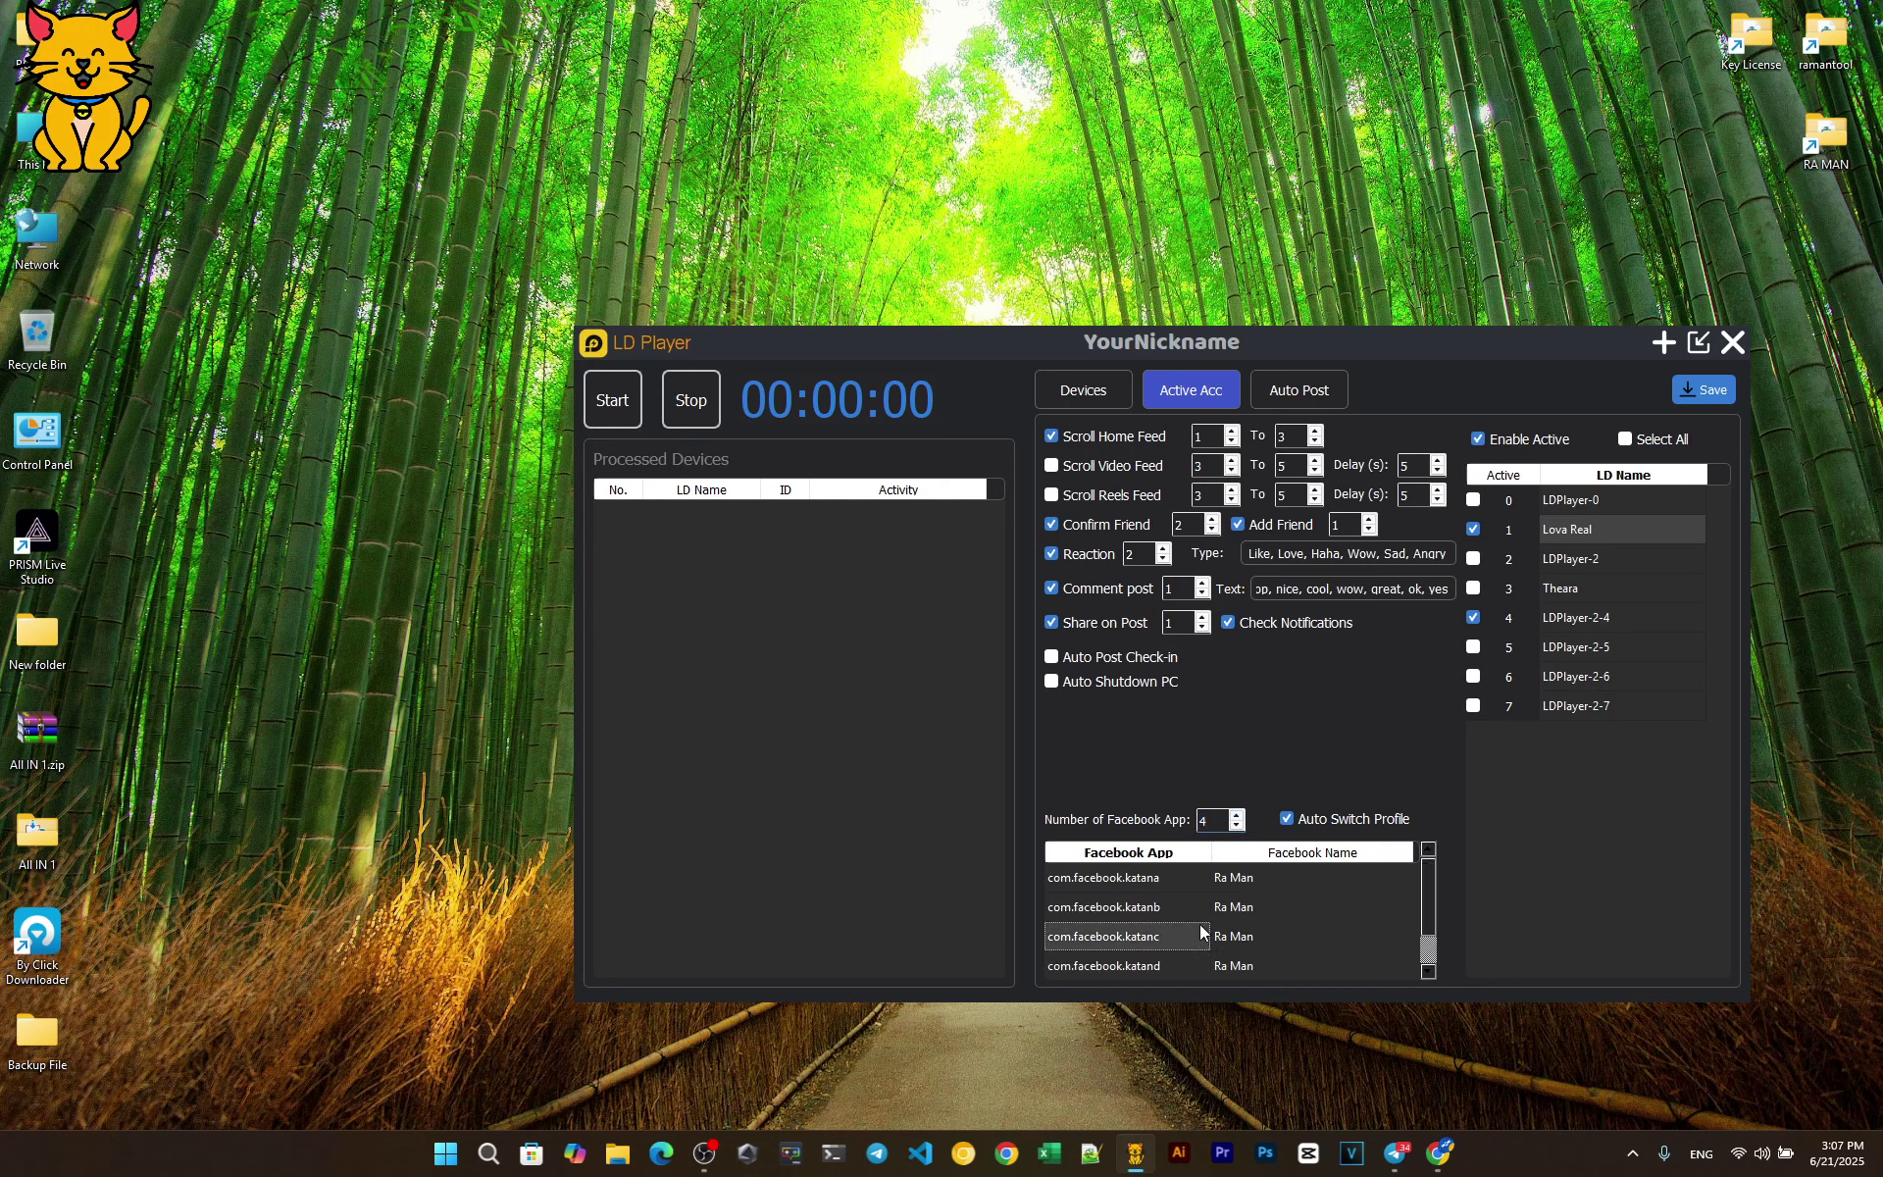
Examine the package names of the four Facebook apps, comparing the last letter of each.
{"action": "left_click", "coordinate": [1172, 885]}
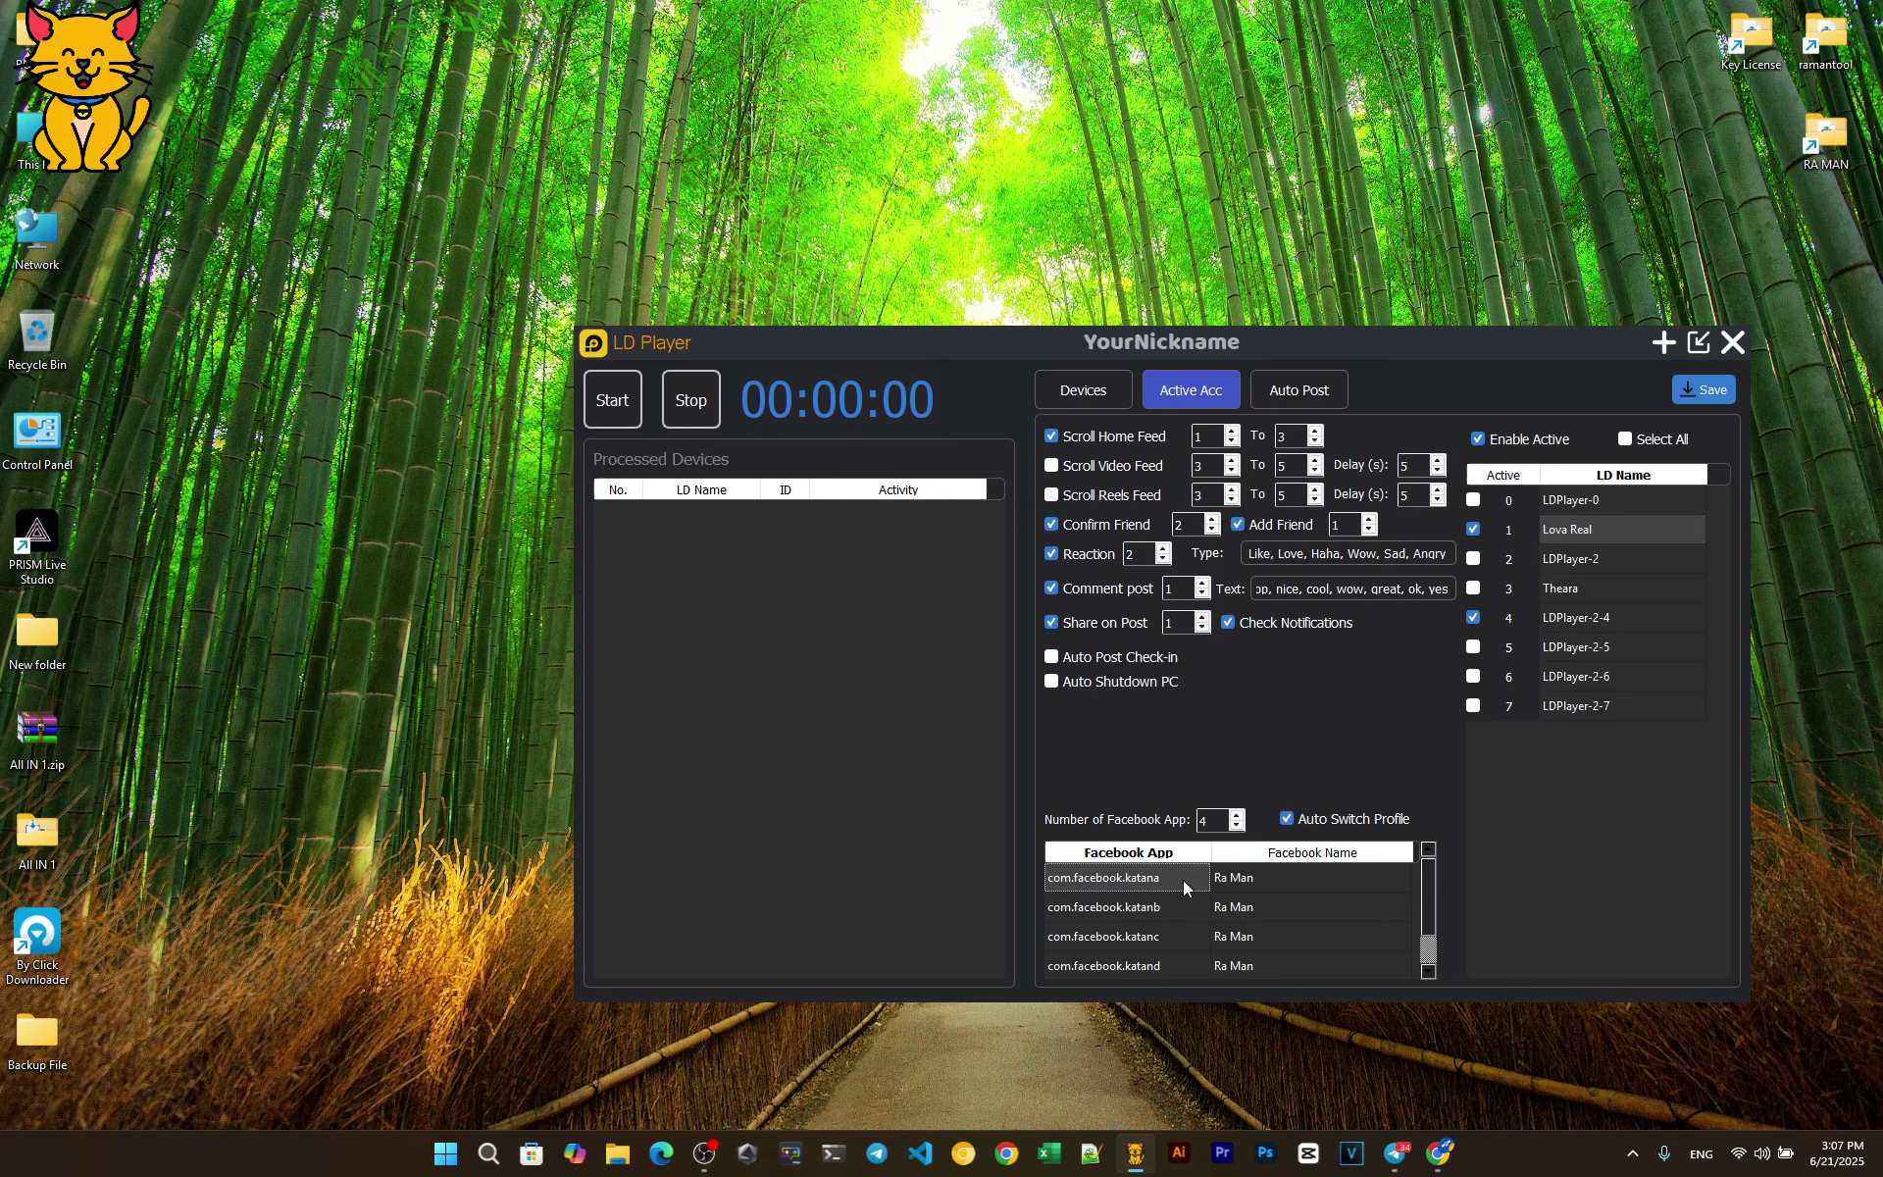
{"action": "double_click", "coordinate": [1183, 880]}
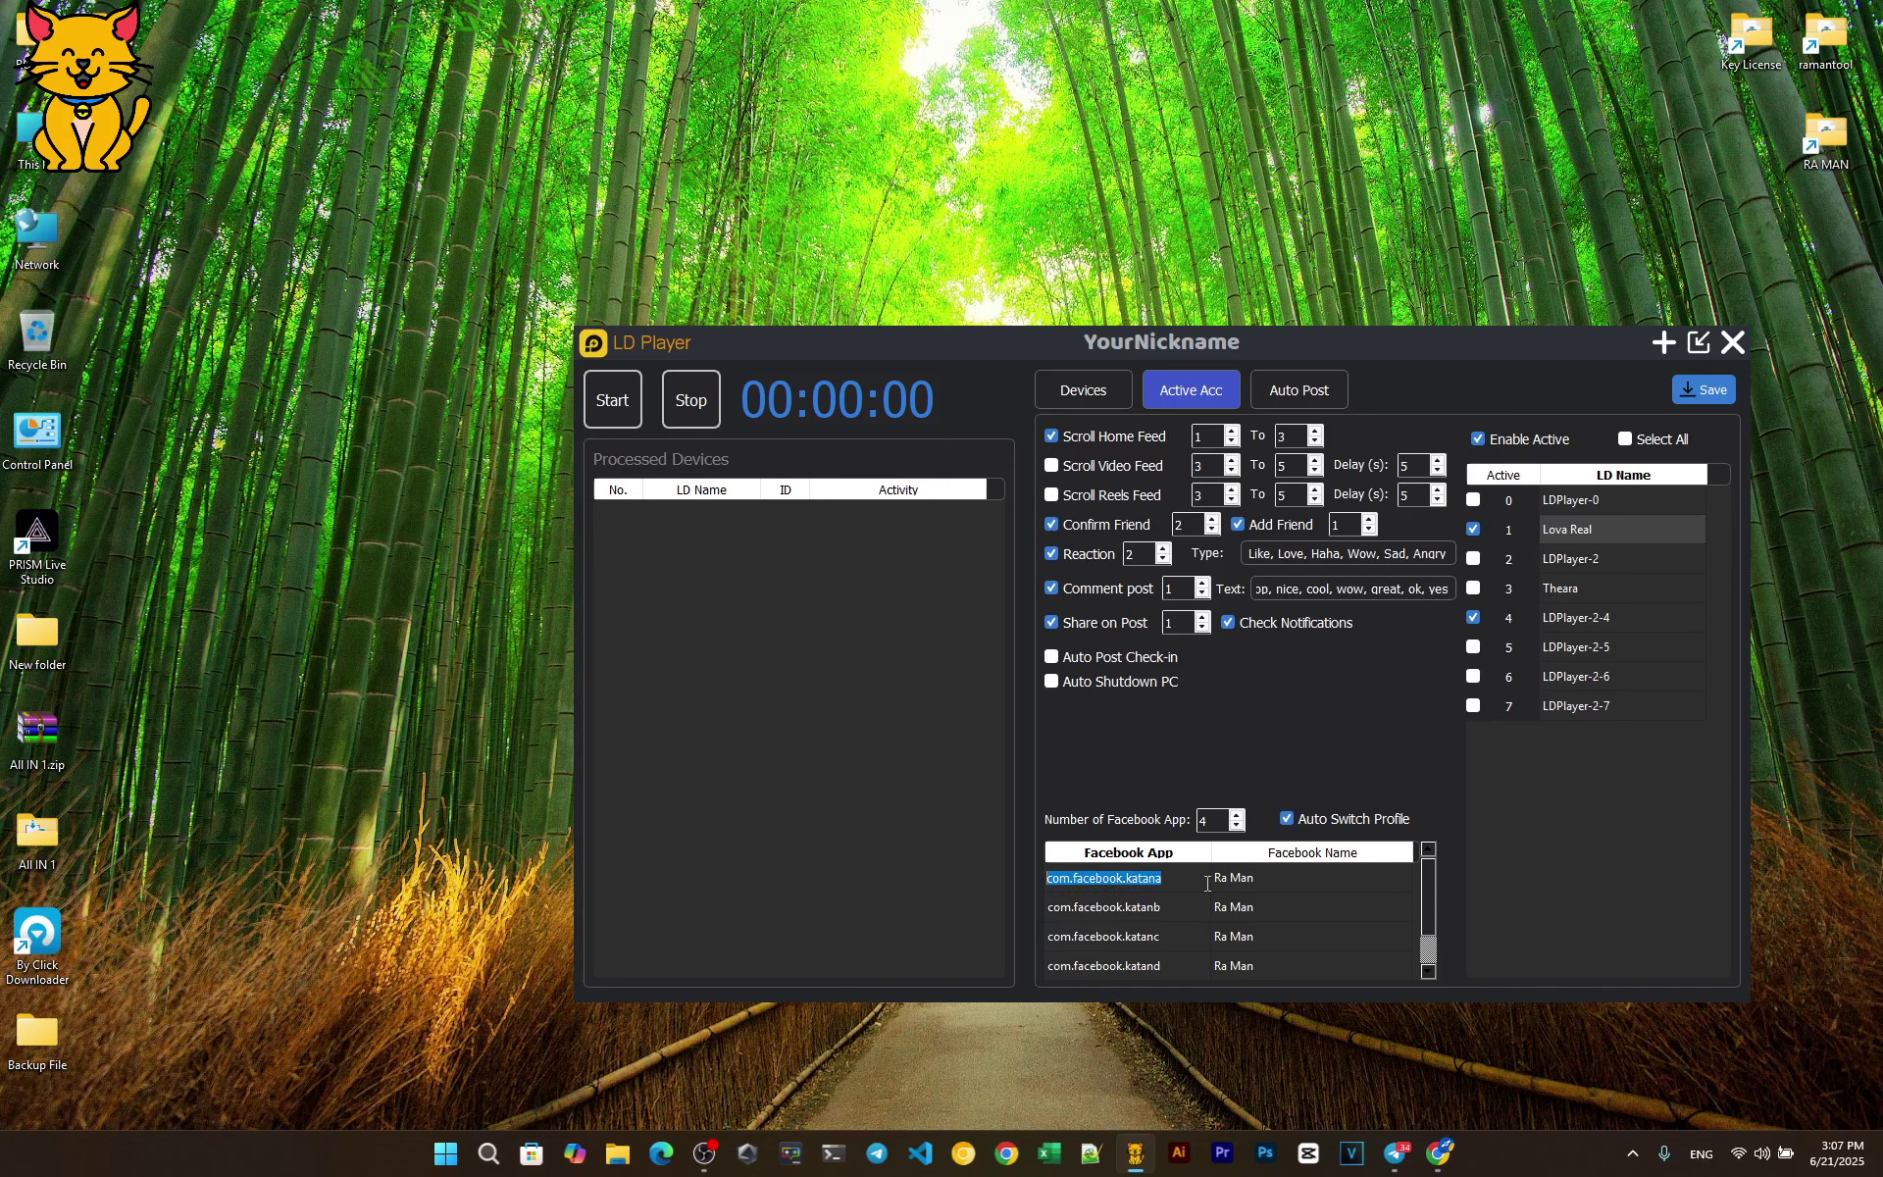
{"action": "left_click", "coordinate": [1179, 883]}
{"action": "left_click", "coordinate": [1167, 908]}
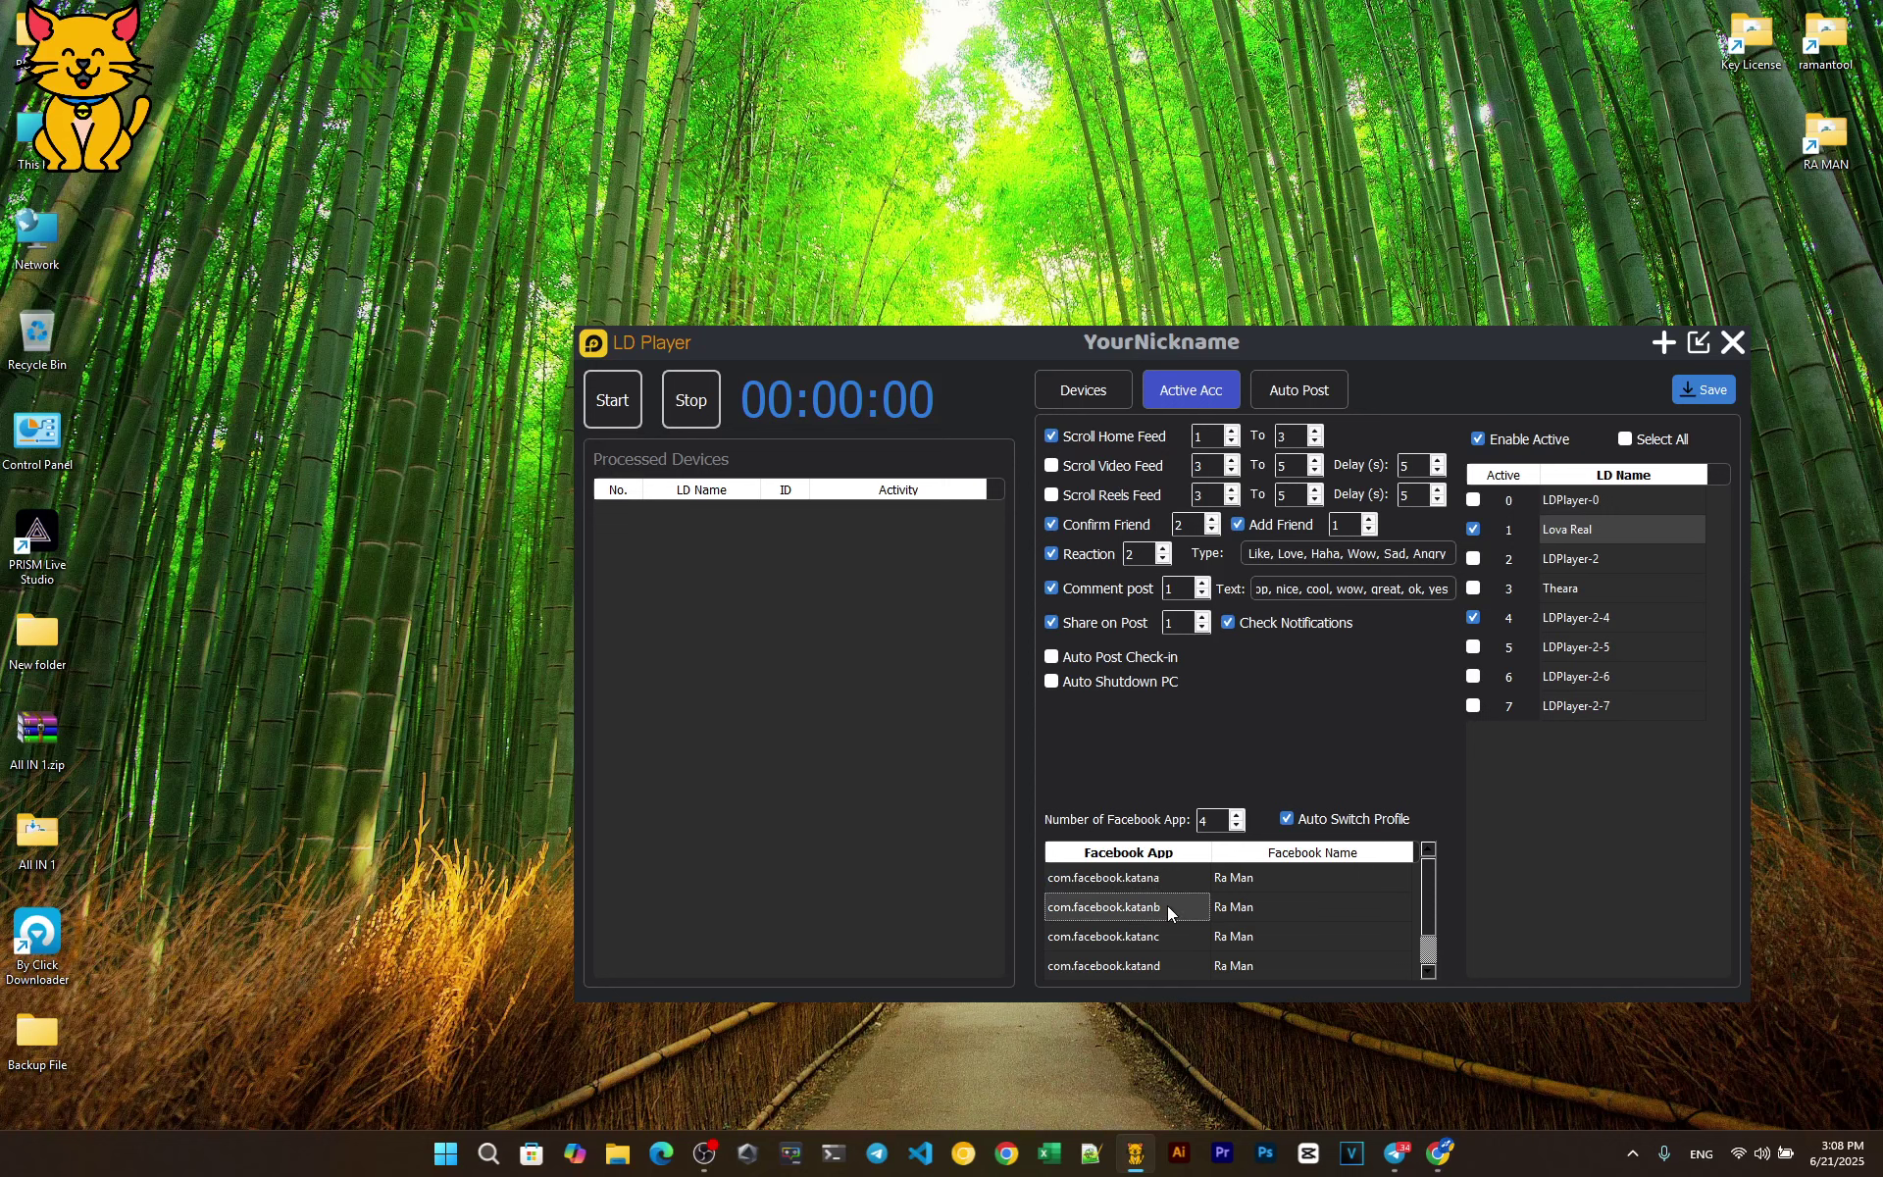
{"action": "double_click", "coordinate": [1168, 904]}
{"action": "left_click_drag", "start_coordinate": [1159, 907], "coordinate": [1181, 904]}
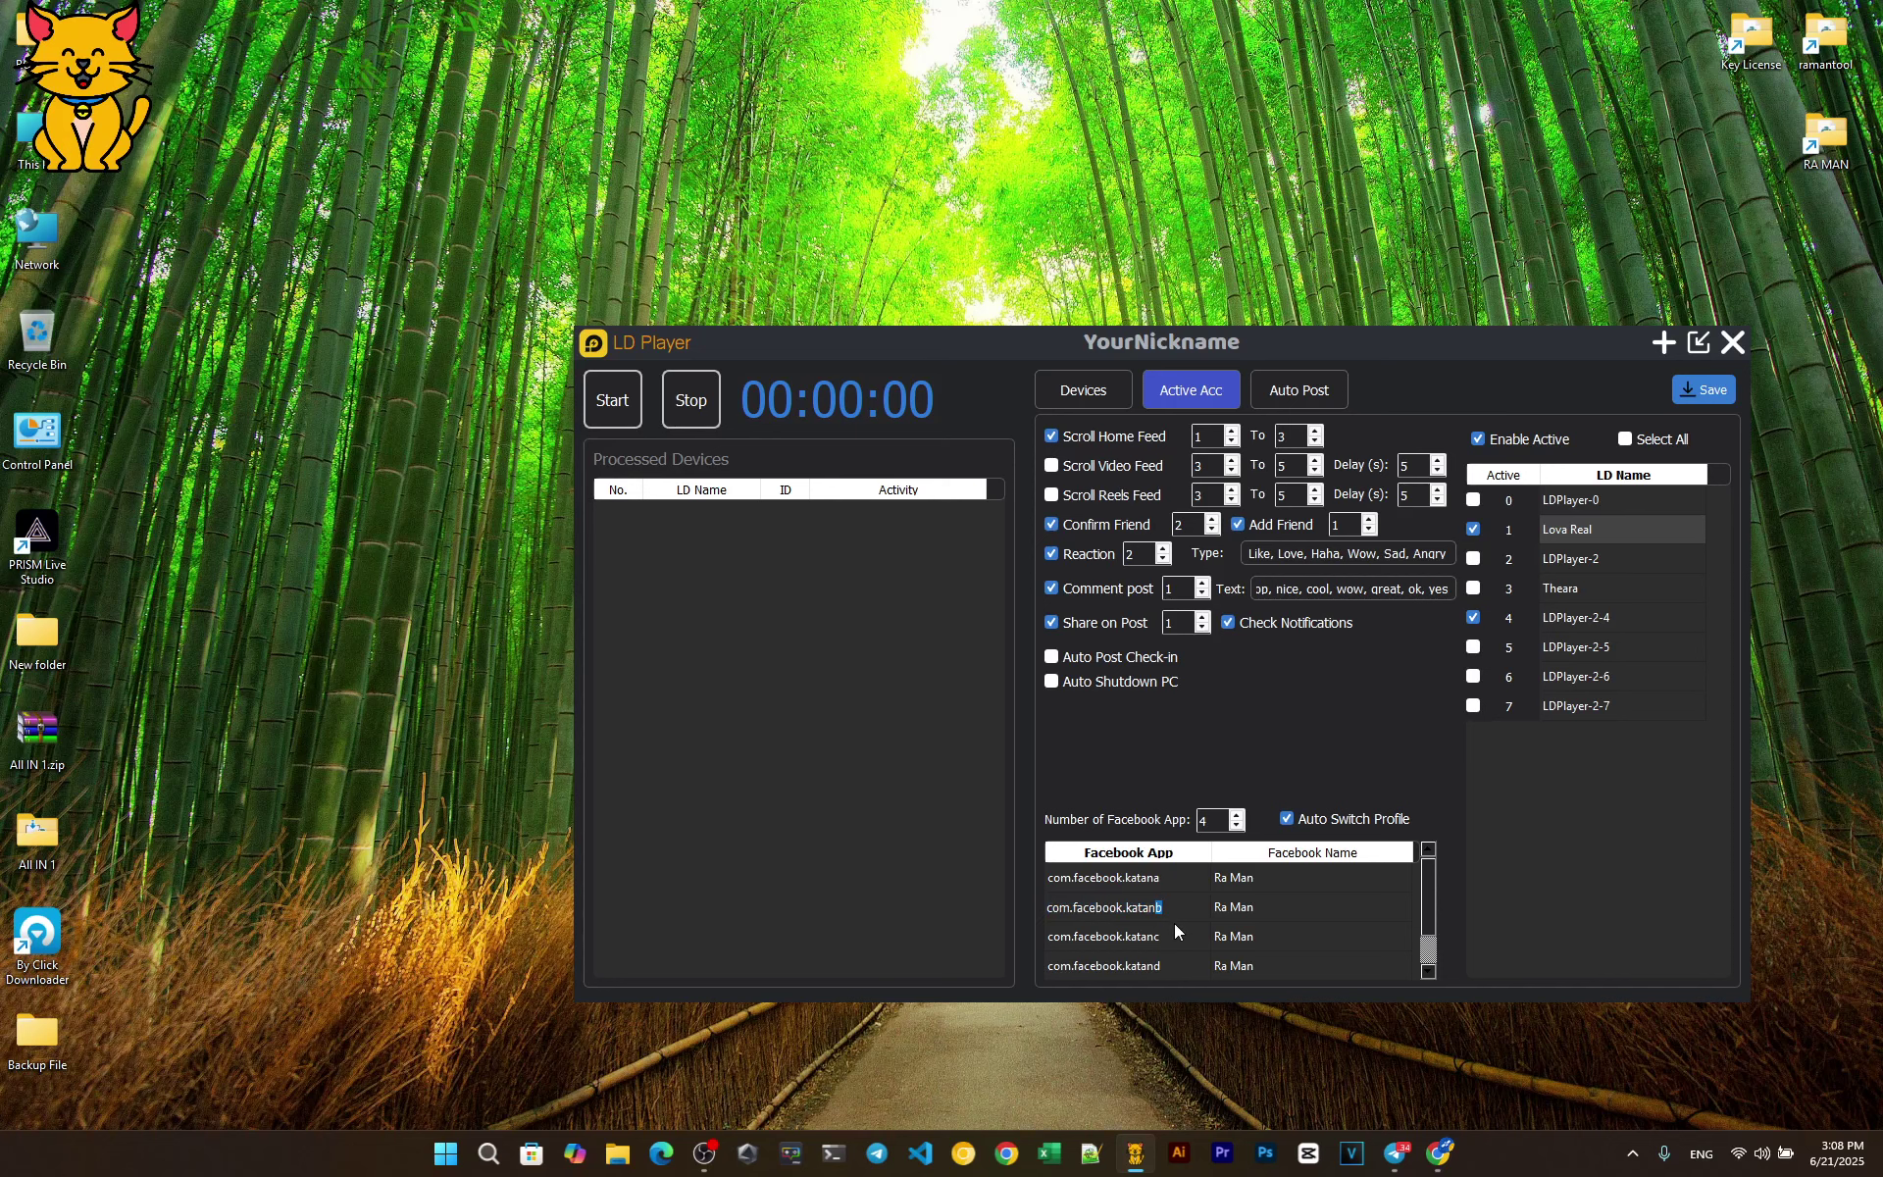
{"action": "left_click", "coordinate": [1174, 922]}
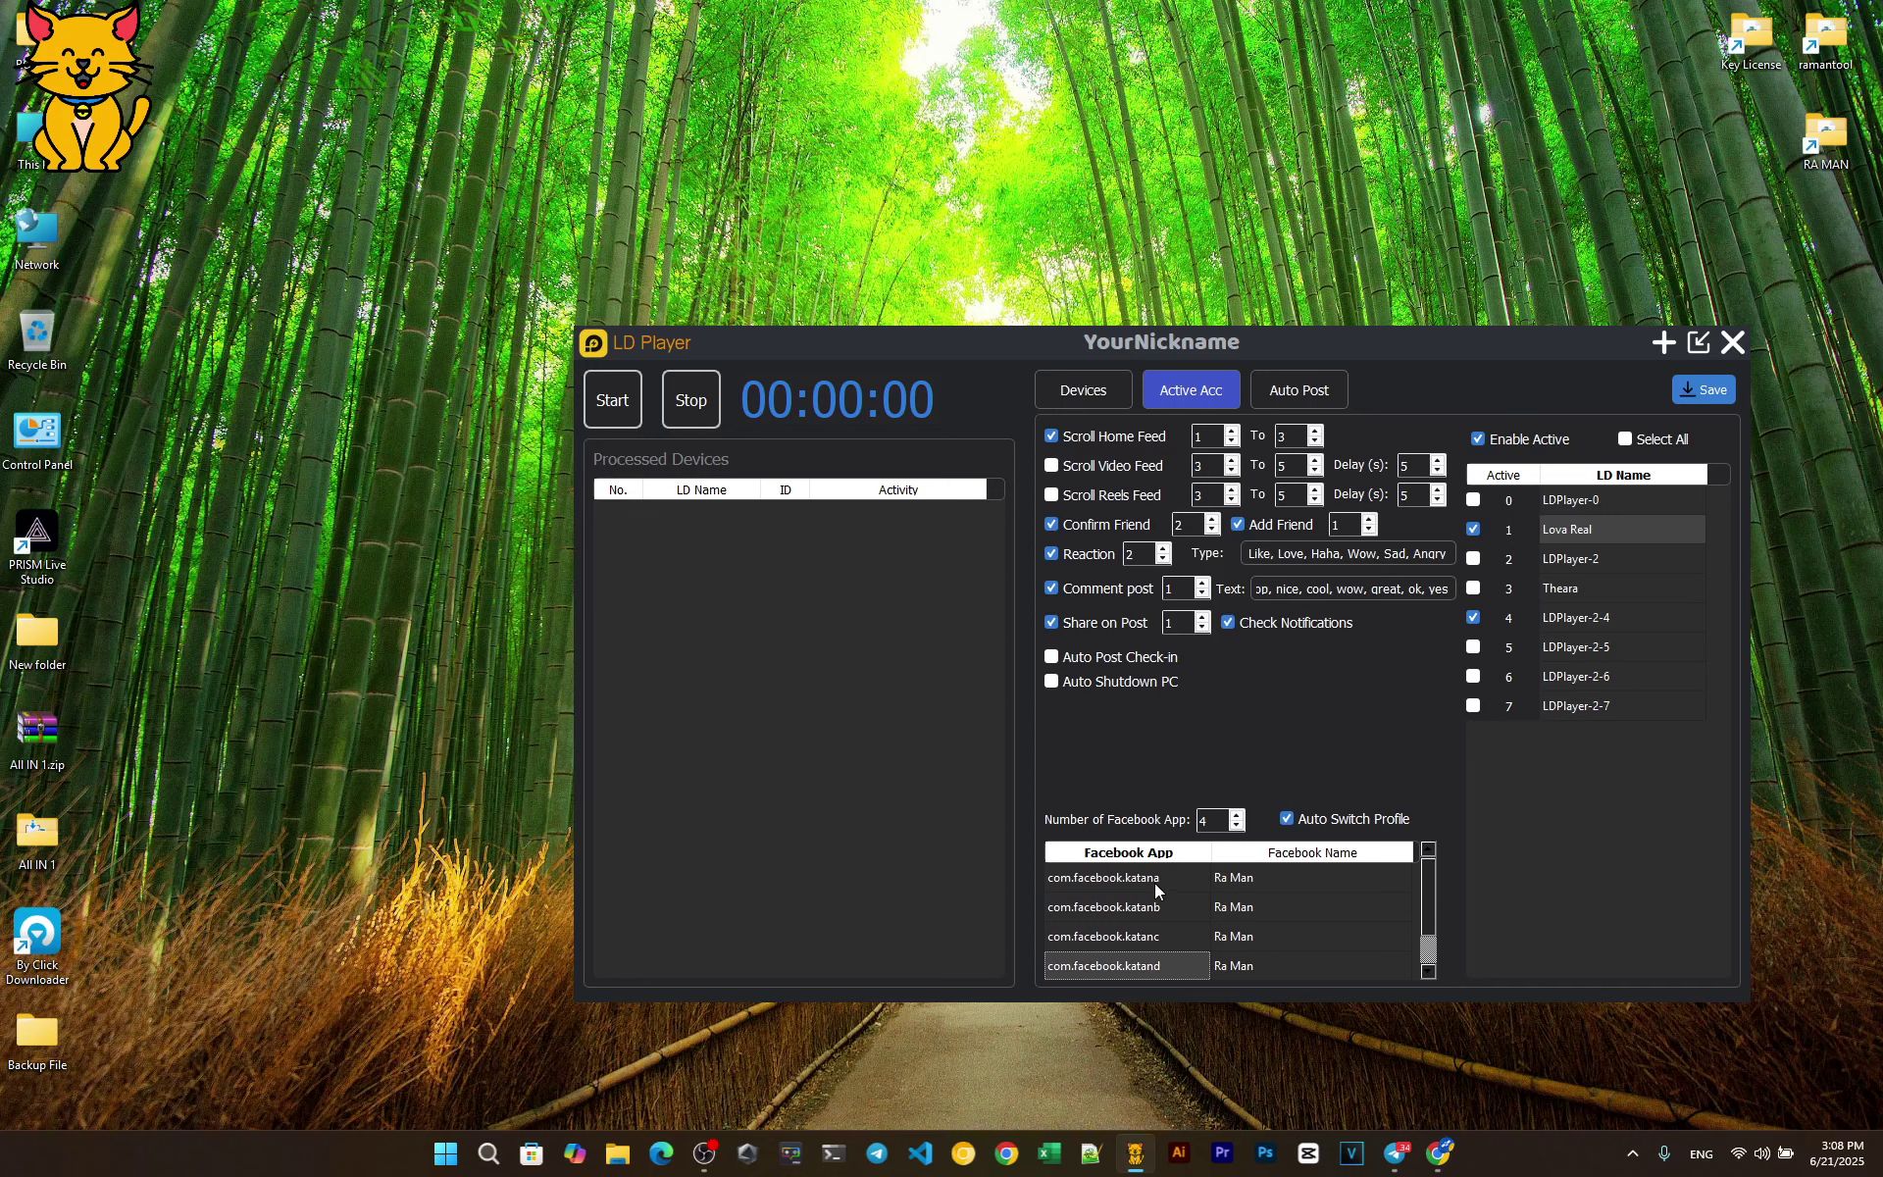
{"action": "left_click_drag", "start_coordinate": [1155, 883], "coordinate": [1173, 953]}
Set the number of Facebook apps for instance 1 to 1 and save the configuration.
{"action": "double_click", "coordinate": [1213, 821]}
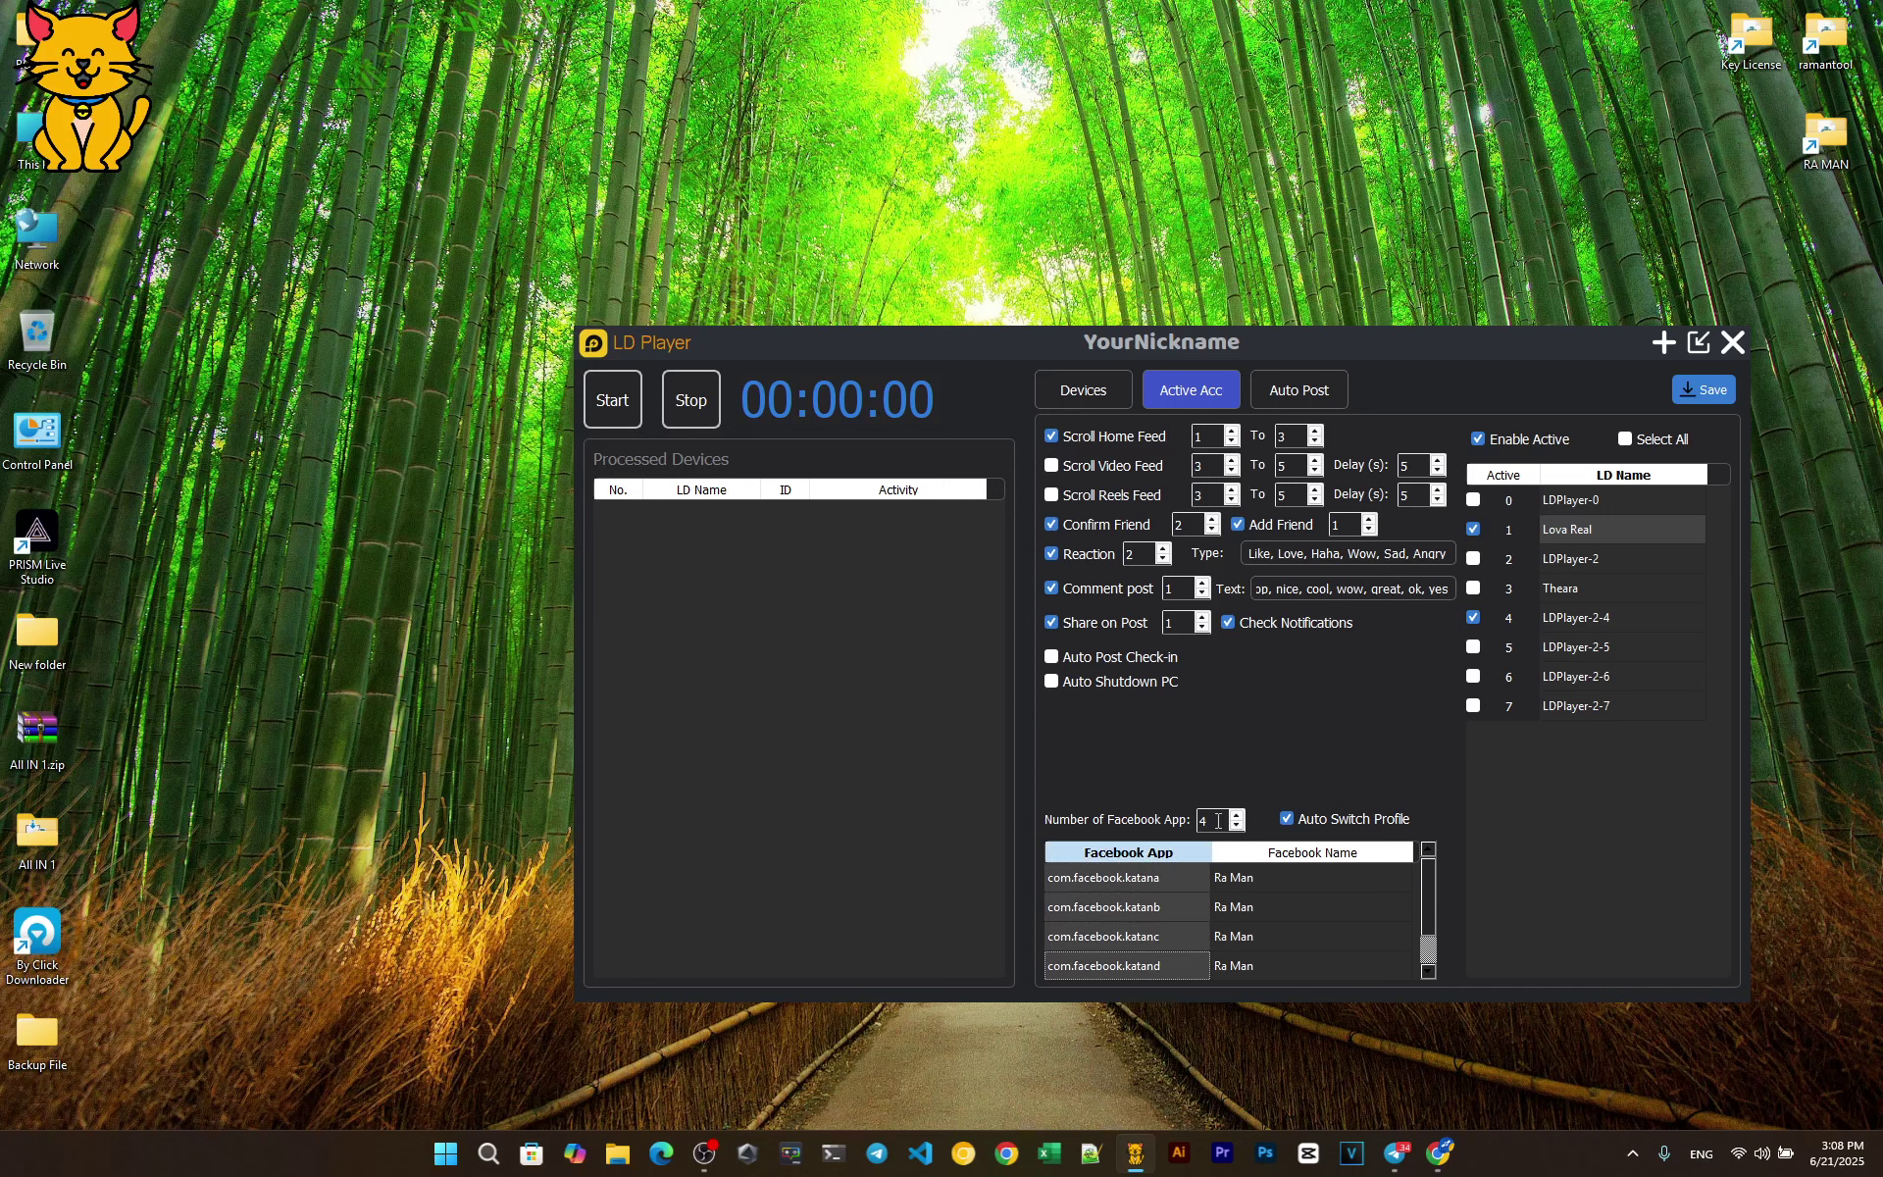
{"action": "type", "text": "1"}
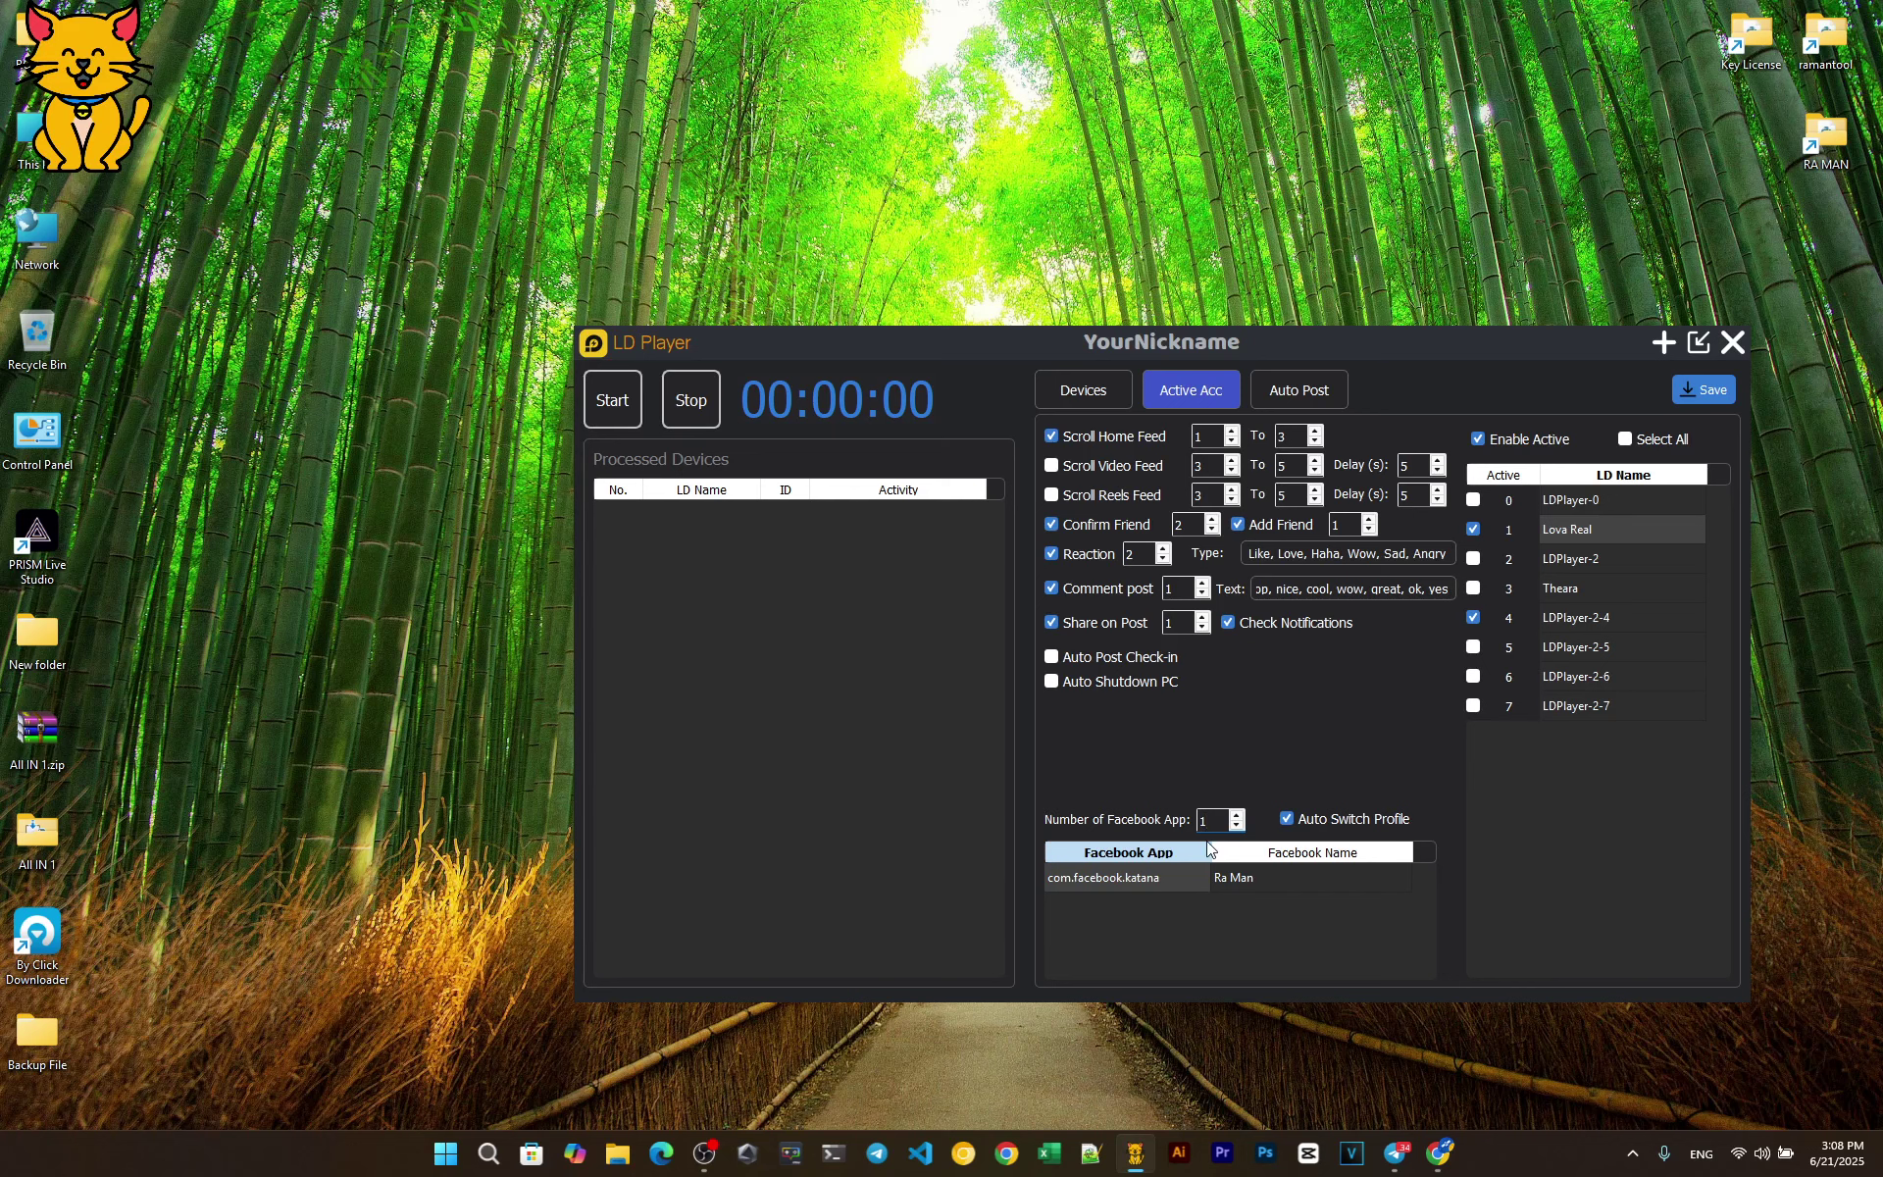
{"action": "left_click", "coordinate": [1704, 391]}
Check the Facebook app package and Facebook name assigned to LDPlayer-2-4.
{"action": "left_click", "coordinate": [1559, 617]}
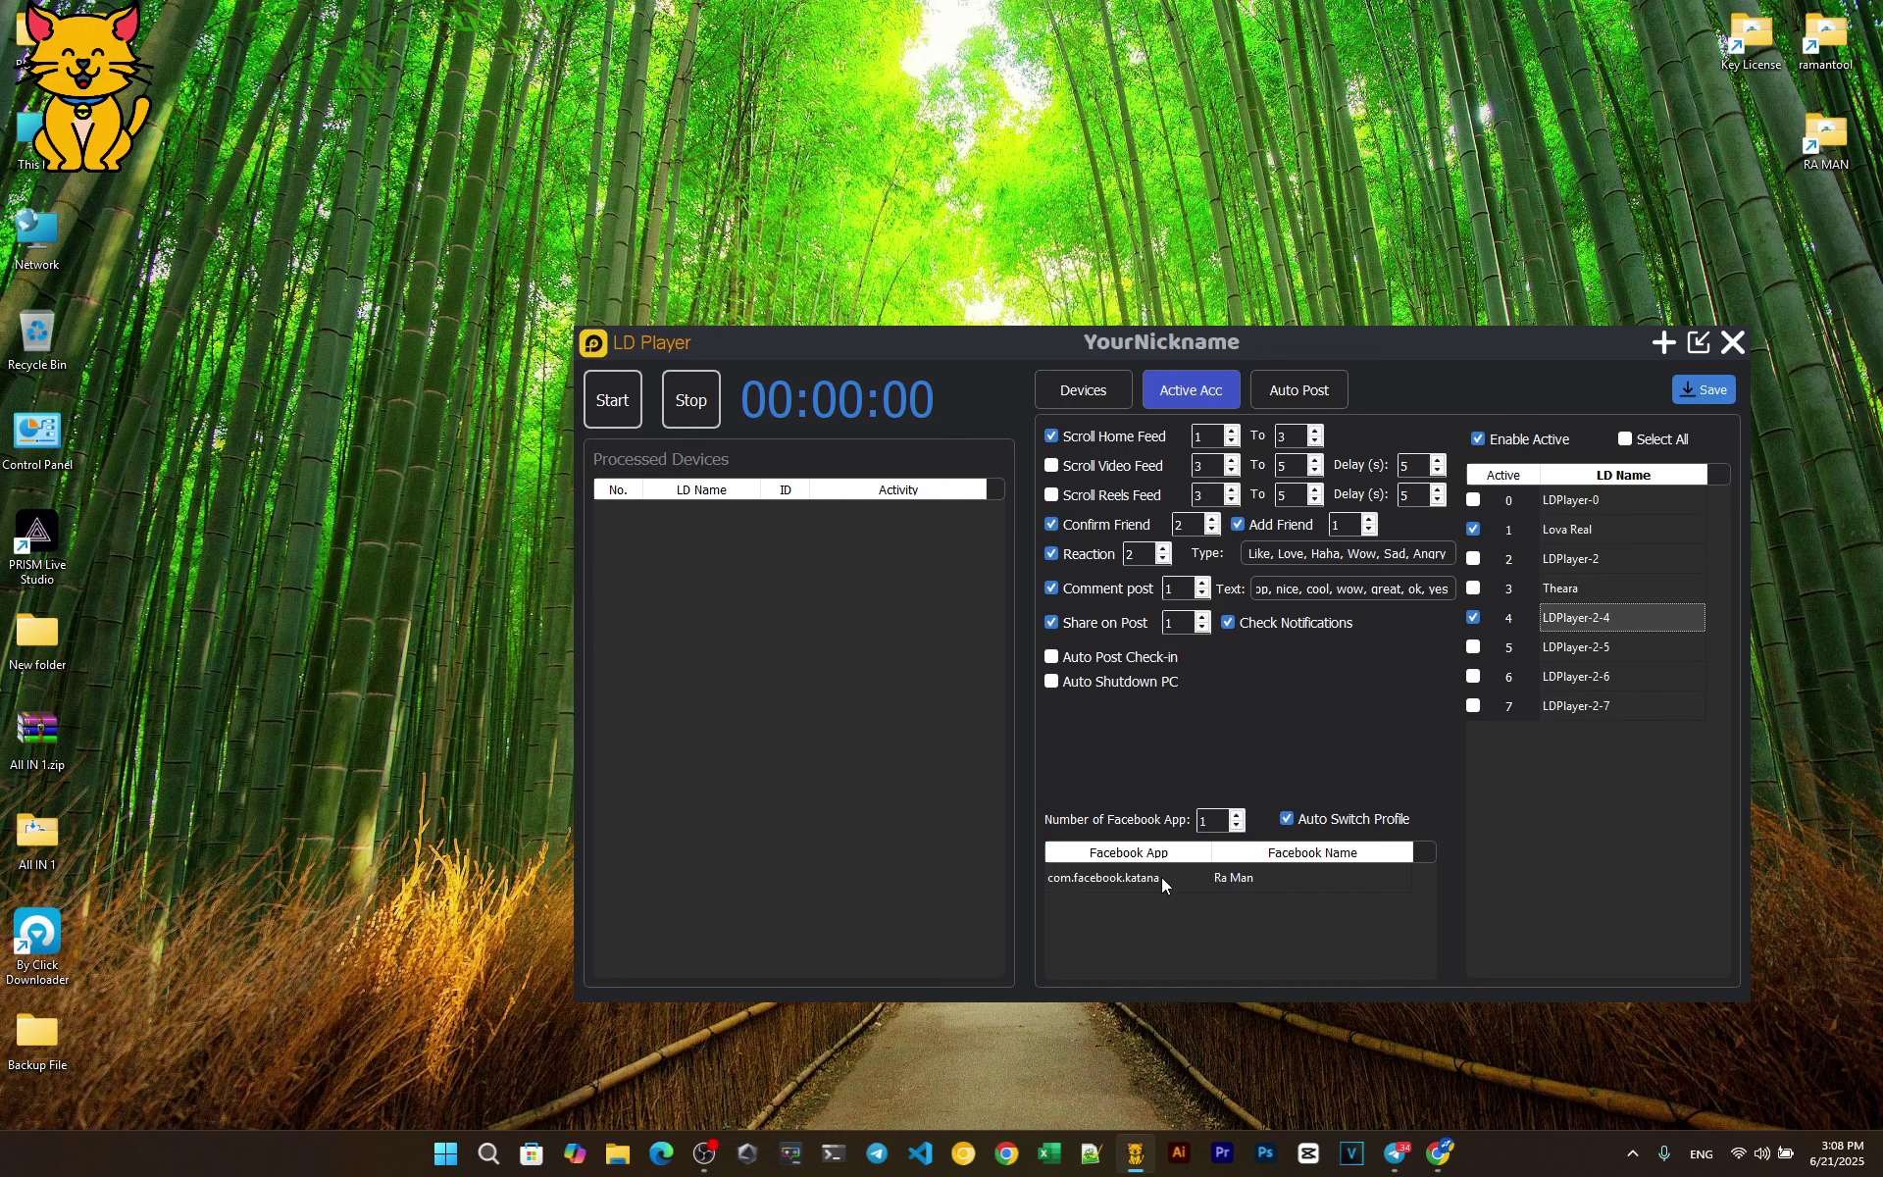
{"action": "left_click", "coordinate": [1053, 879]}
{"action": "left_click", "coordinate": [1239, 878]}
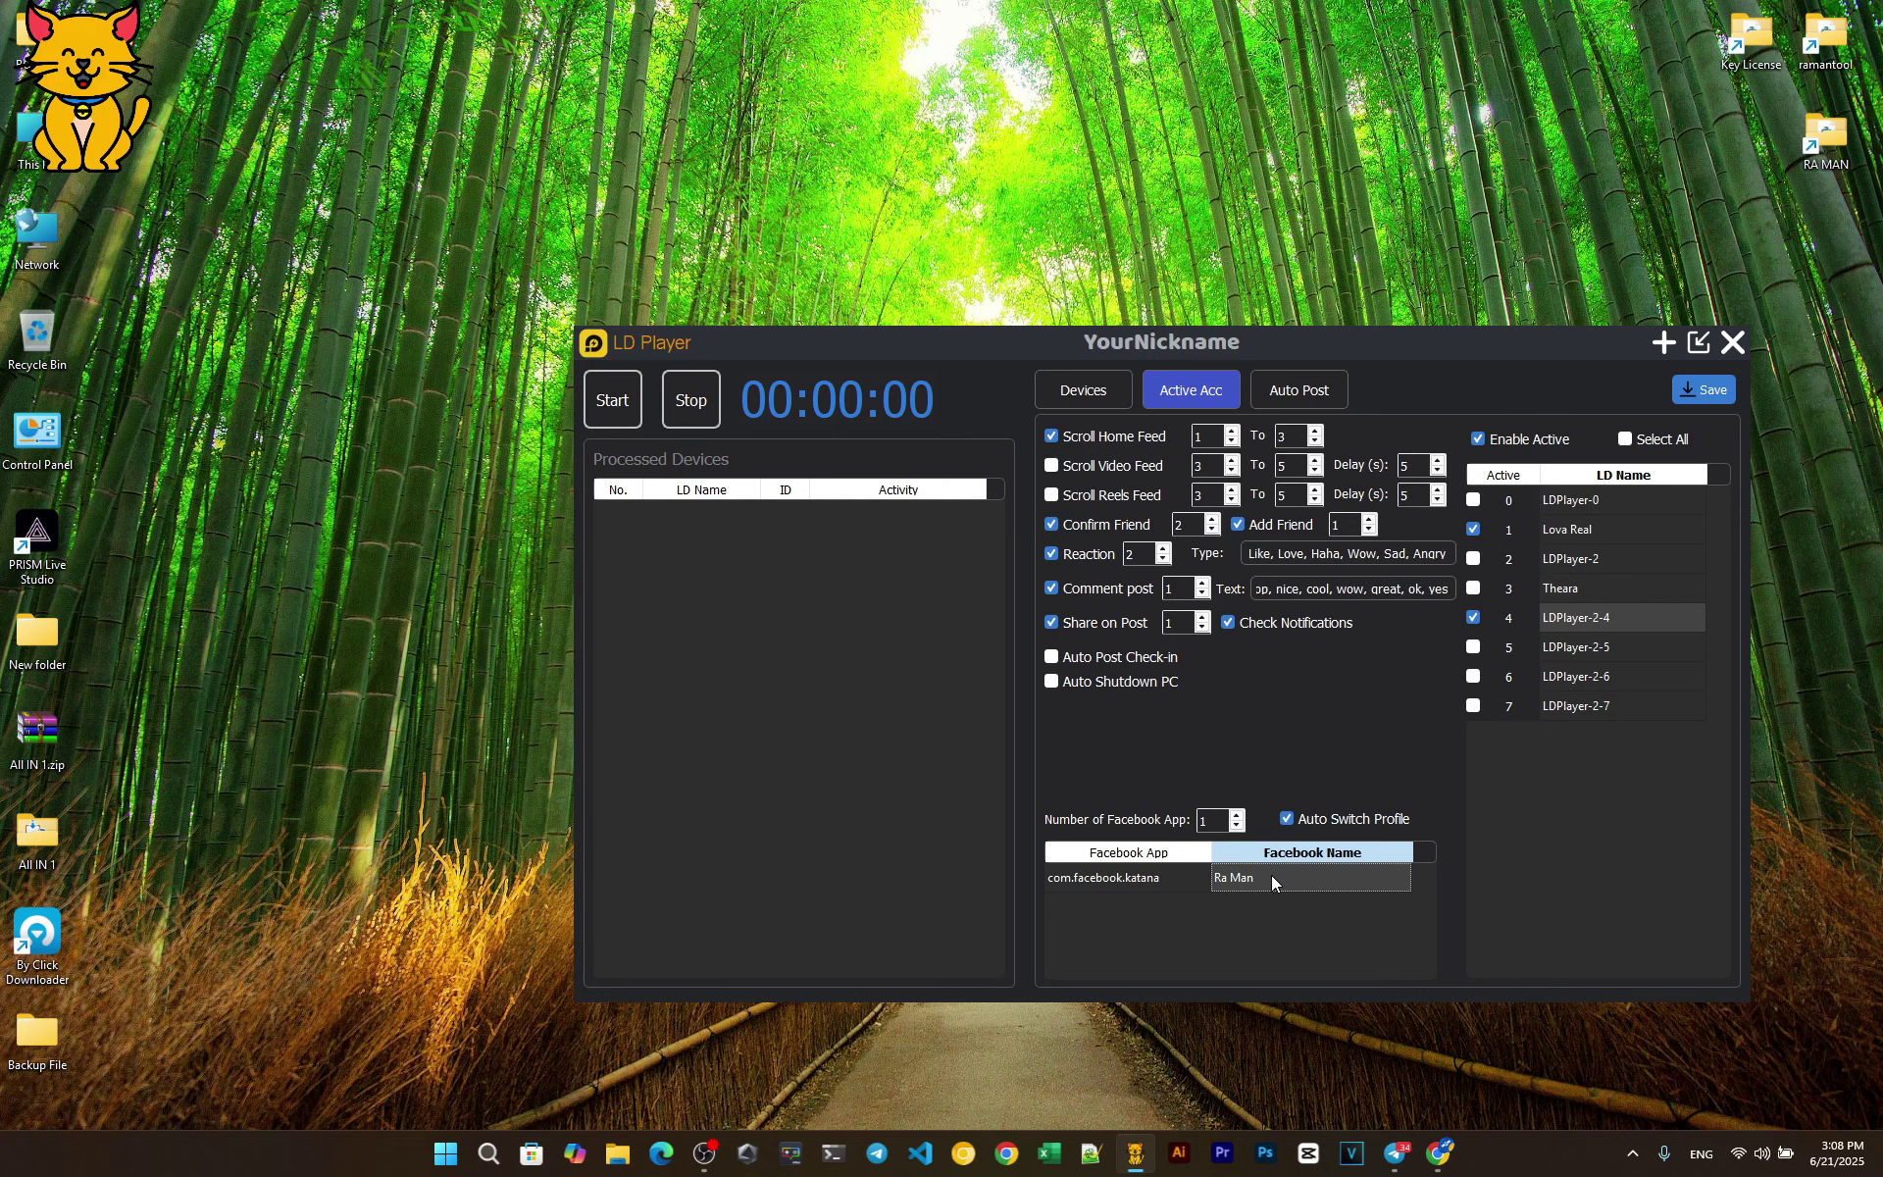
{"action": "left_click", "coordinate": [1271, 876]}
{"action": "left_click", "coordinate": [1239, 919]}
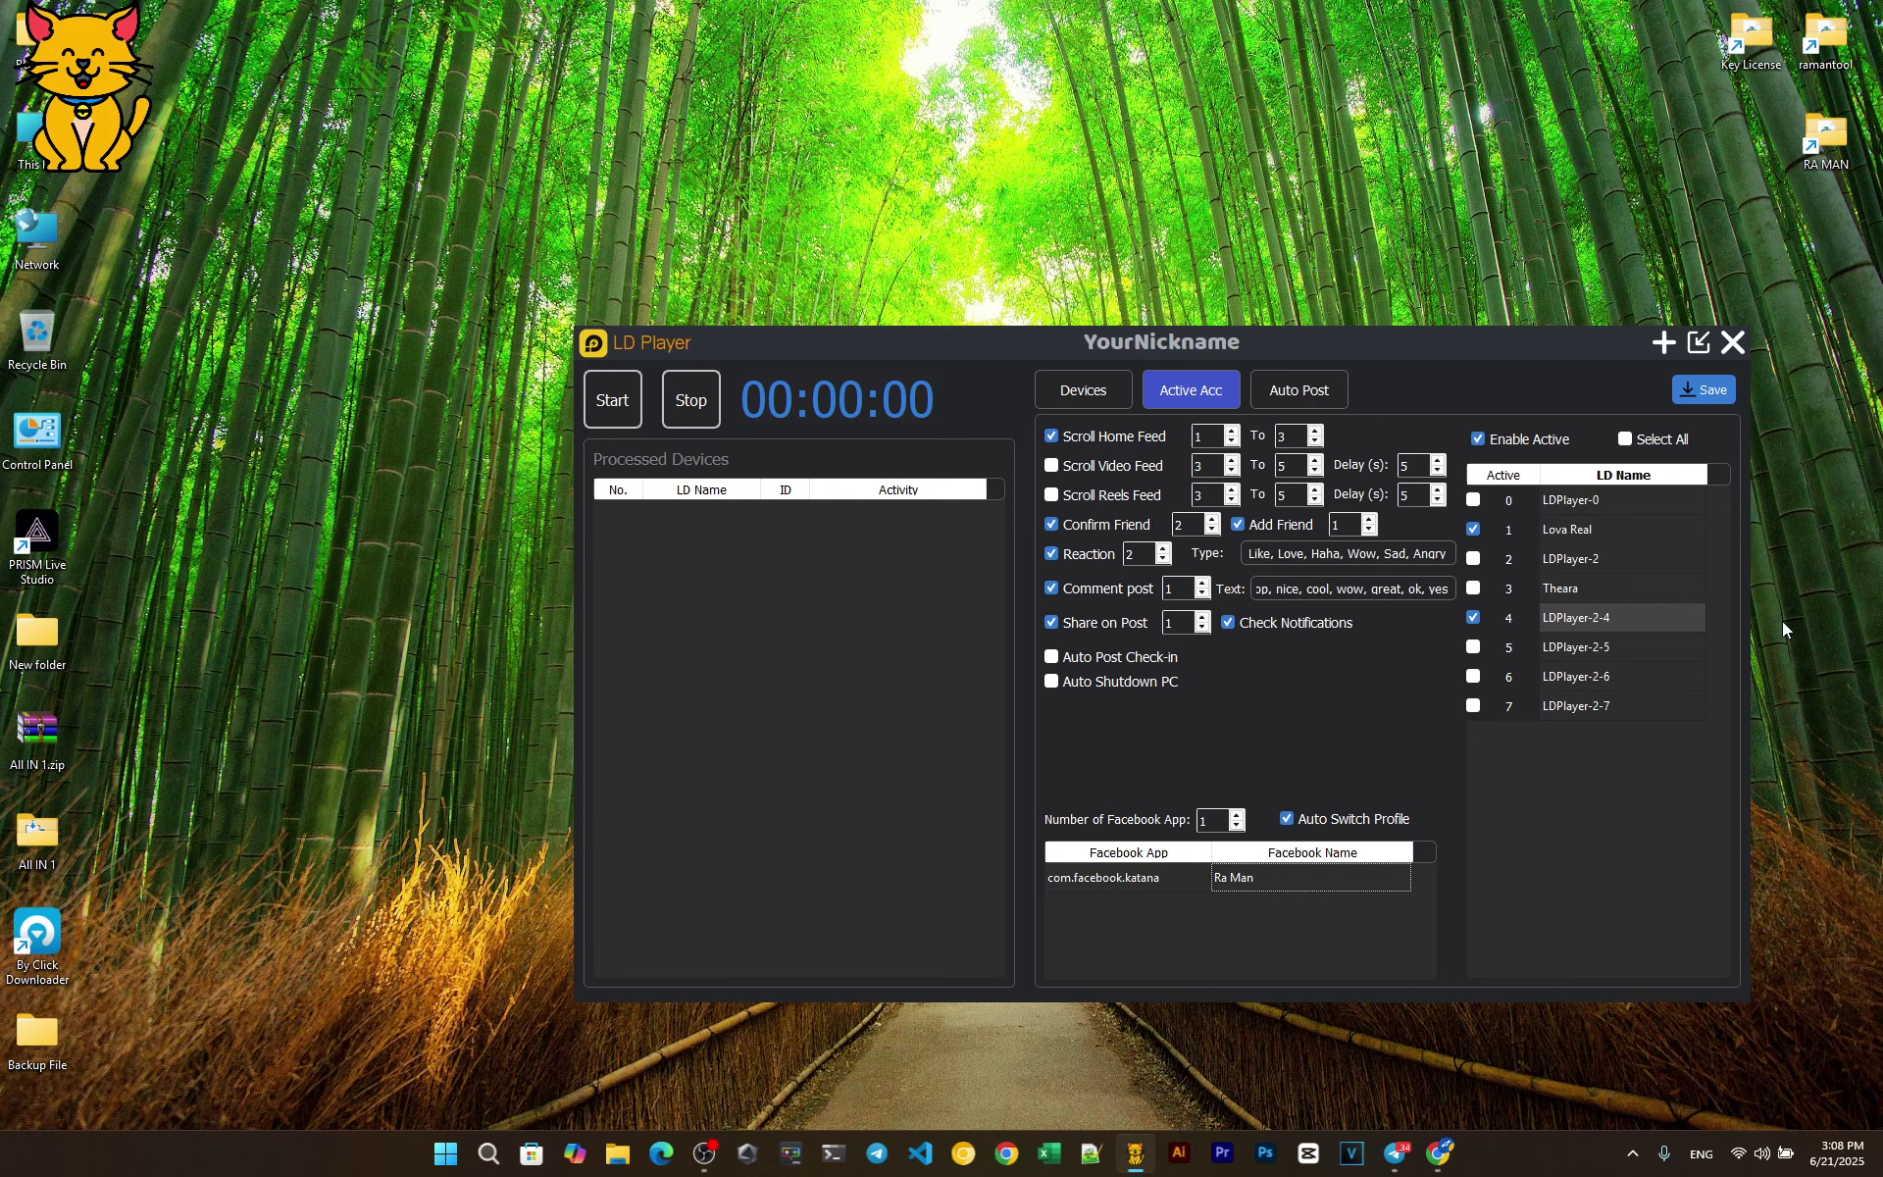
Set the number of LDPlayer instances to run to 2 in the devices settings and save.
{"action": "left_click_drag", "start_coordinate": [987, 343], "coordinate": [994, 317]}
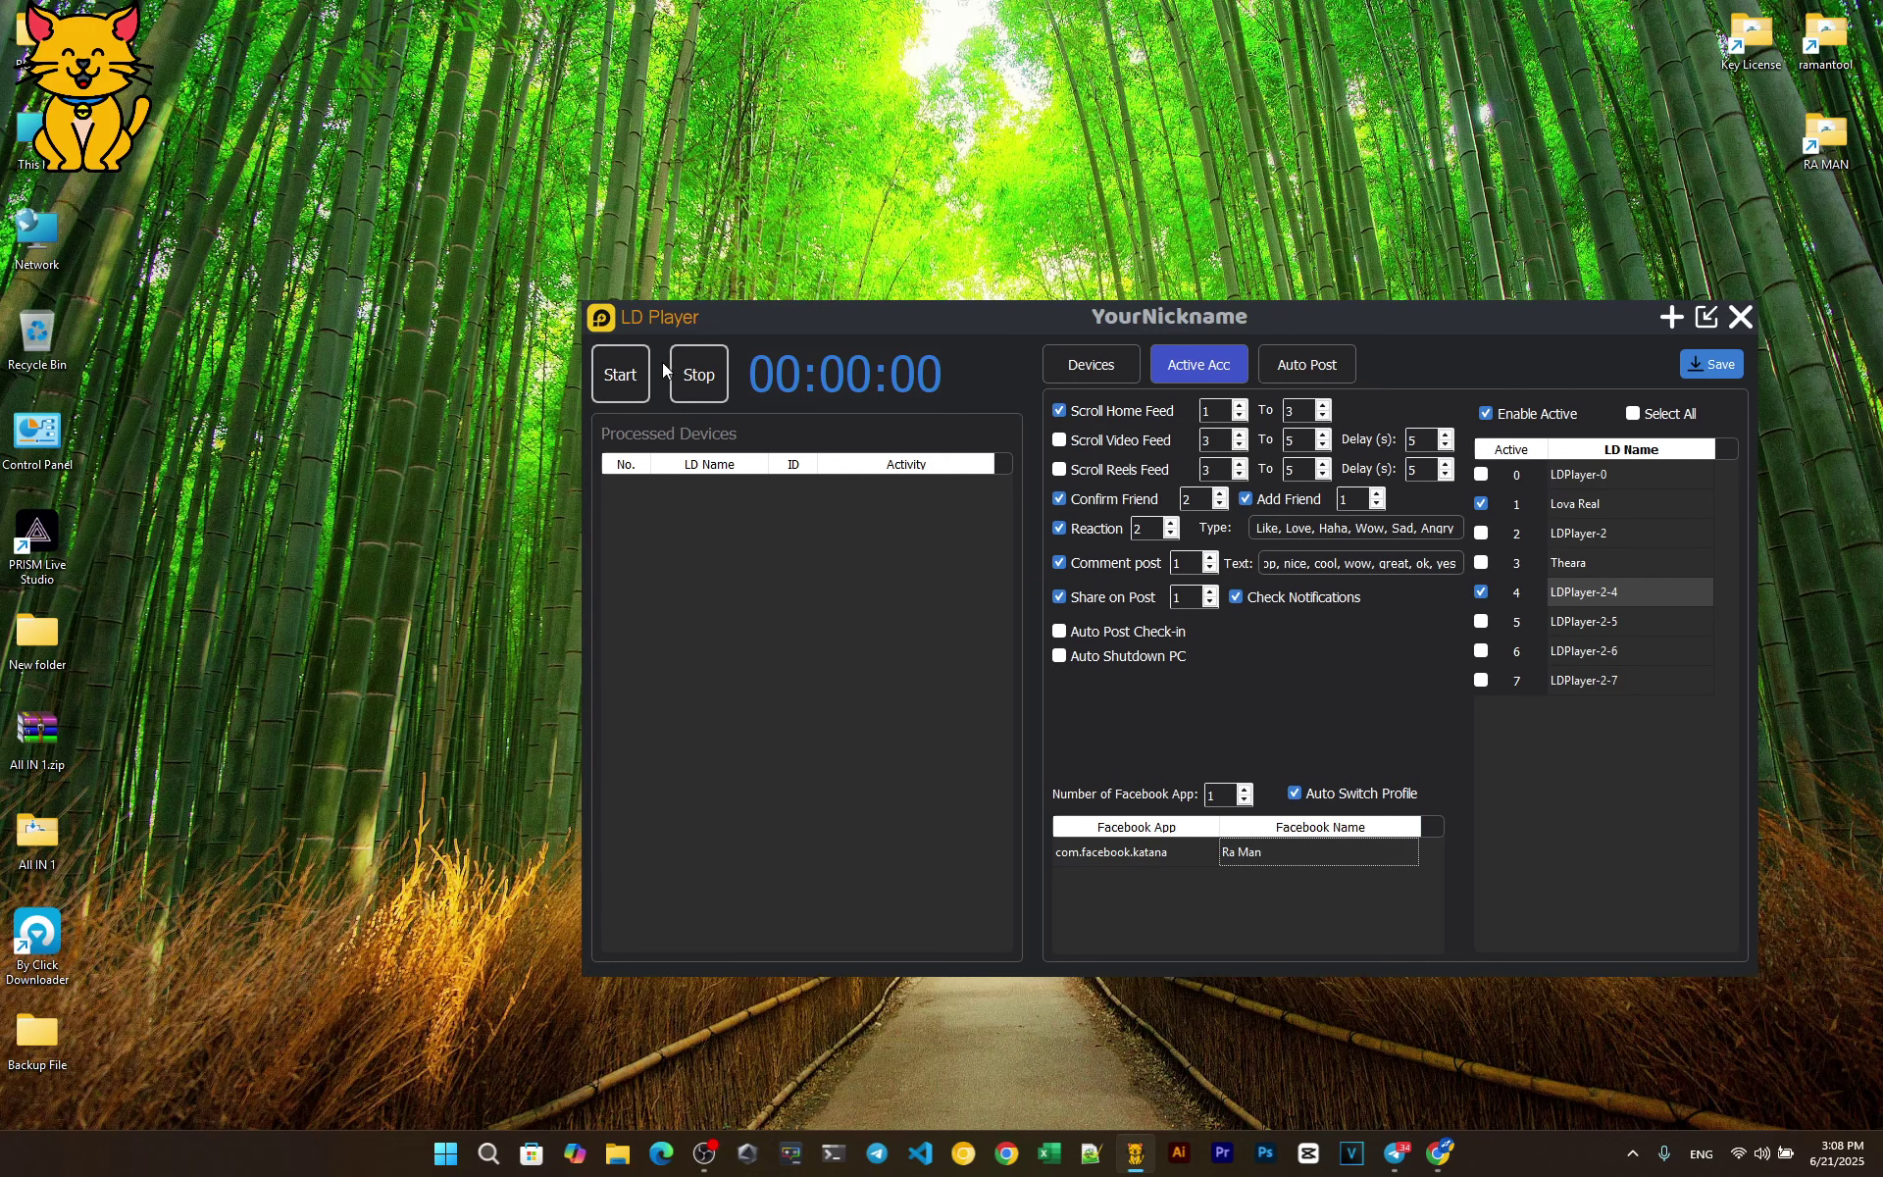
{"action": "left_click", "coordinate": [1079, 365]}
{"action": "left_click_drag", "start_coordinate": [1128, 321], "coordinate": [1132, 357]}
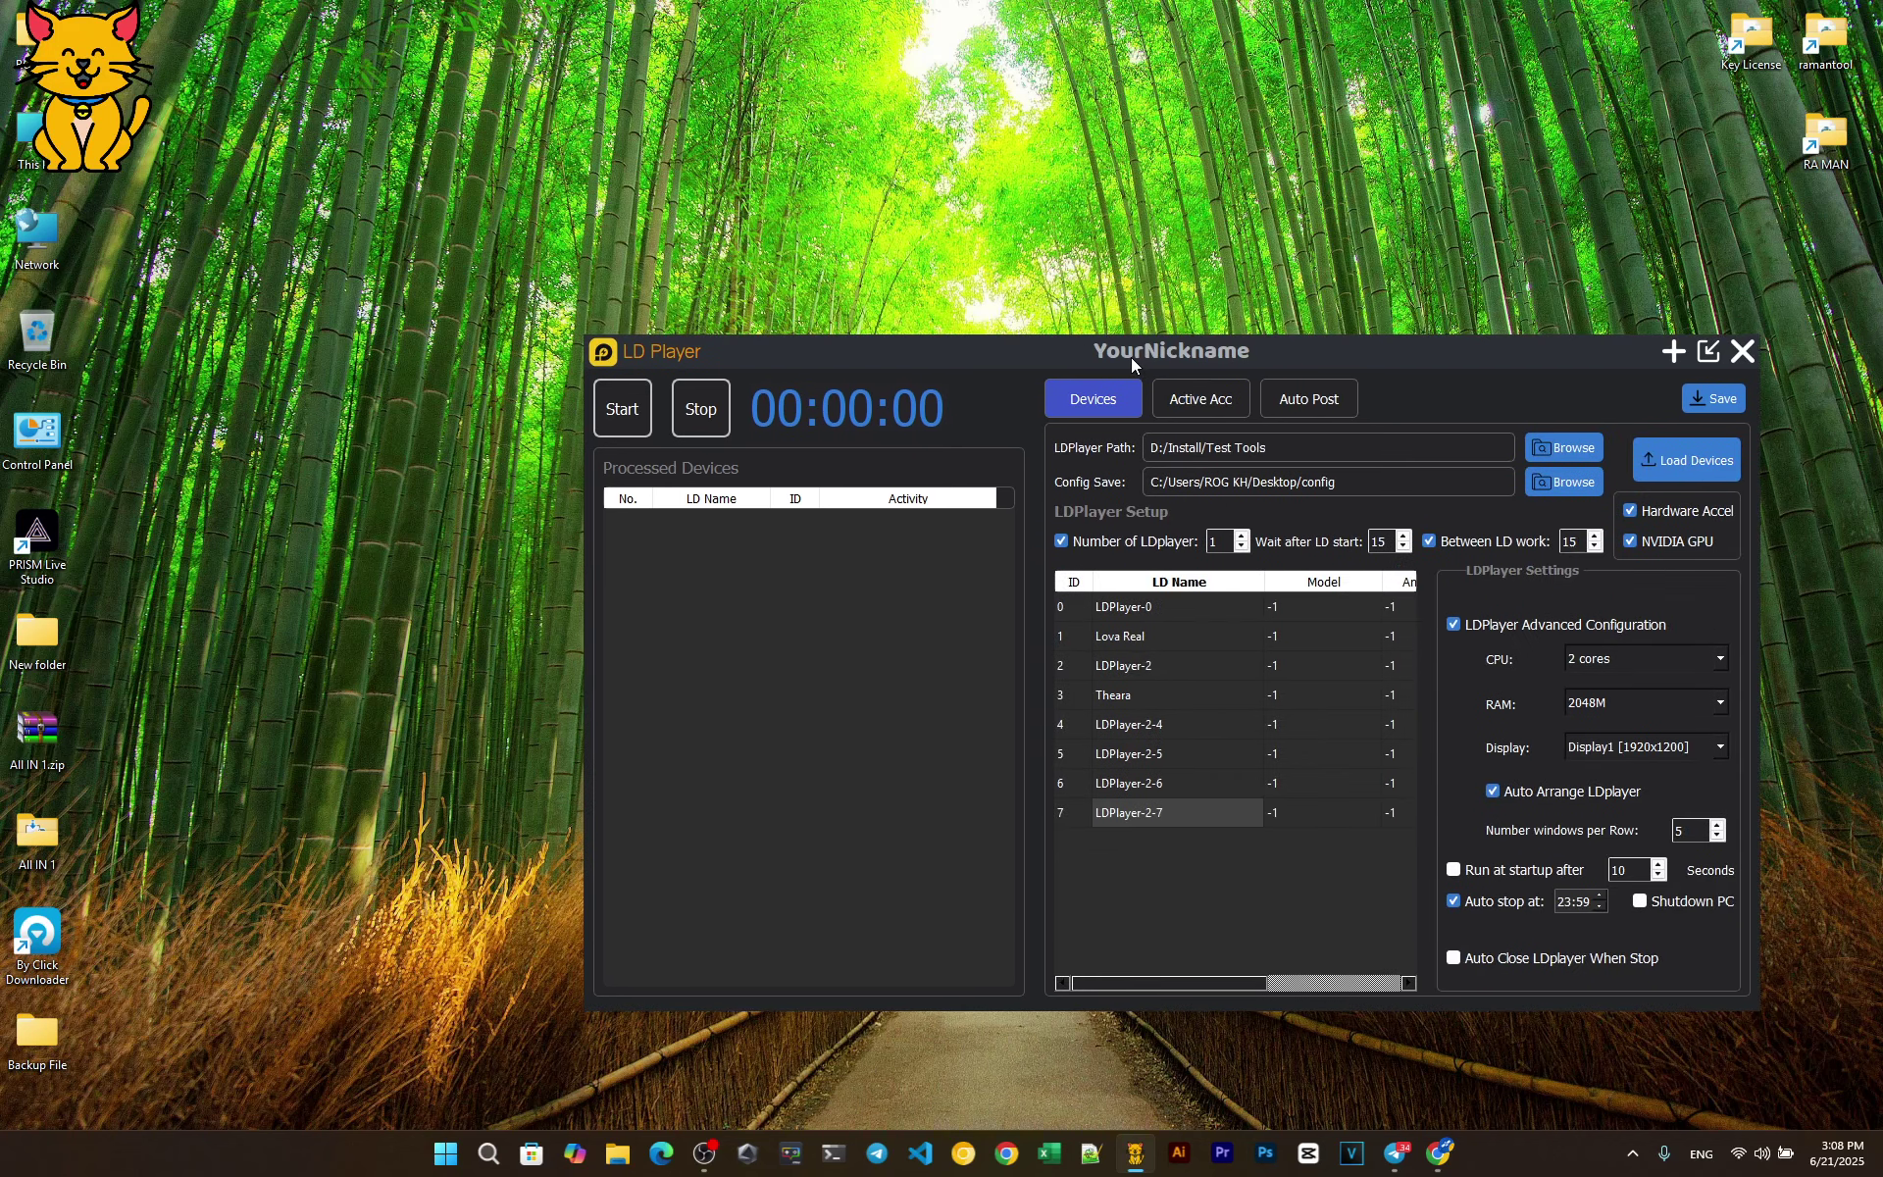
{"action": "left_click", "coordinate": [1241, 537]}
{"action": "left_click", "coordinate": [1721, 399]}
Set both the wait after LD start and the delay between LD work to 10.
{"action": "left_click", "coordinate": [1405, 547]}
{"action": "type", "text": "1"}
{"action": "left_click", "coordinate": [1373, 541]}
{"action": "left_click_drag", "start_coordinate": [1373, 540], "coordinate": [1381, 542]}
{"action": "left_click_drag", "start_coordinate": [1580, 541], "coordinate": [1520, 541]}
{"action": "type", "text": "10"}
{"action": "left_click_drag", "start_coordinate": [1342, 347], "coordinate": [1374, 440]}
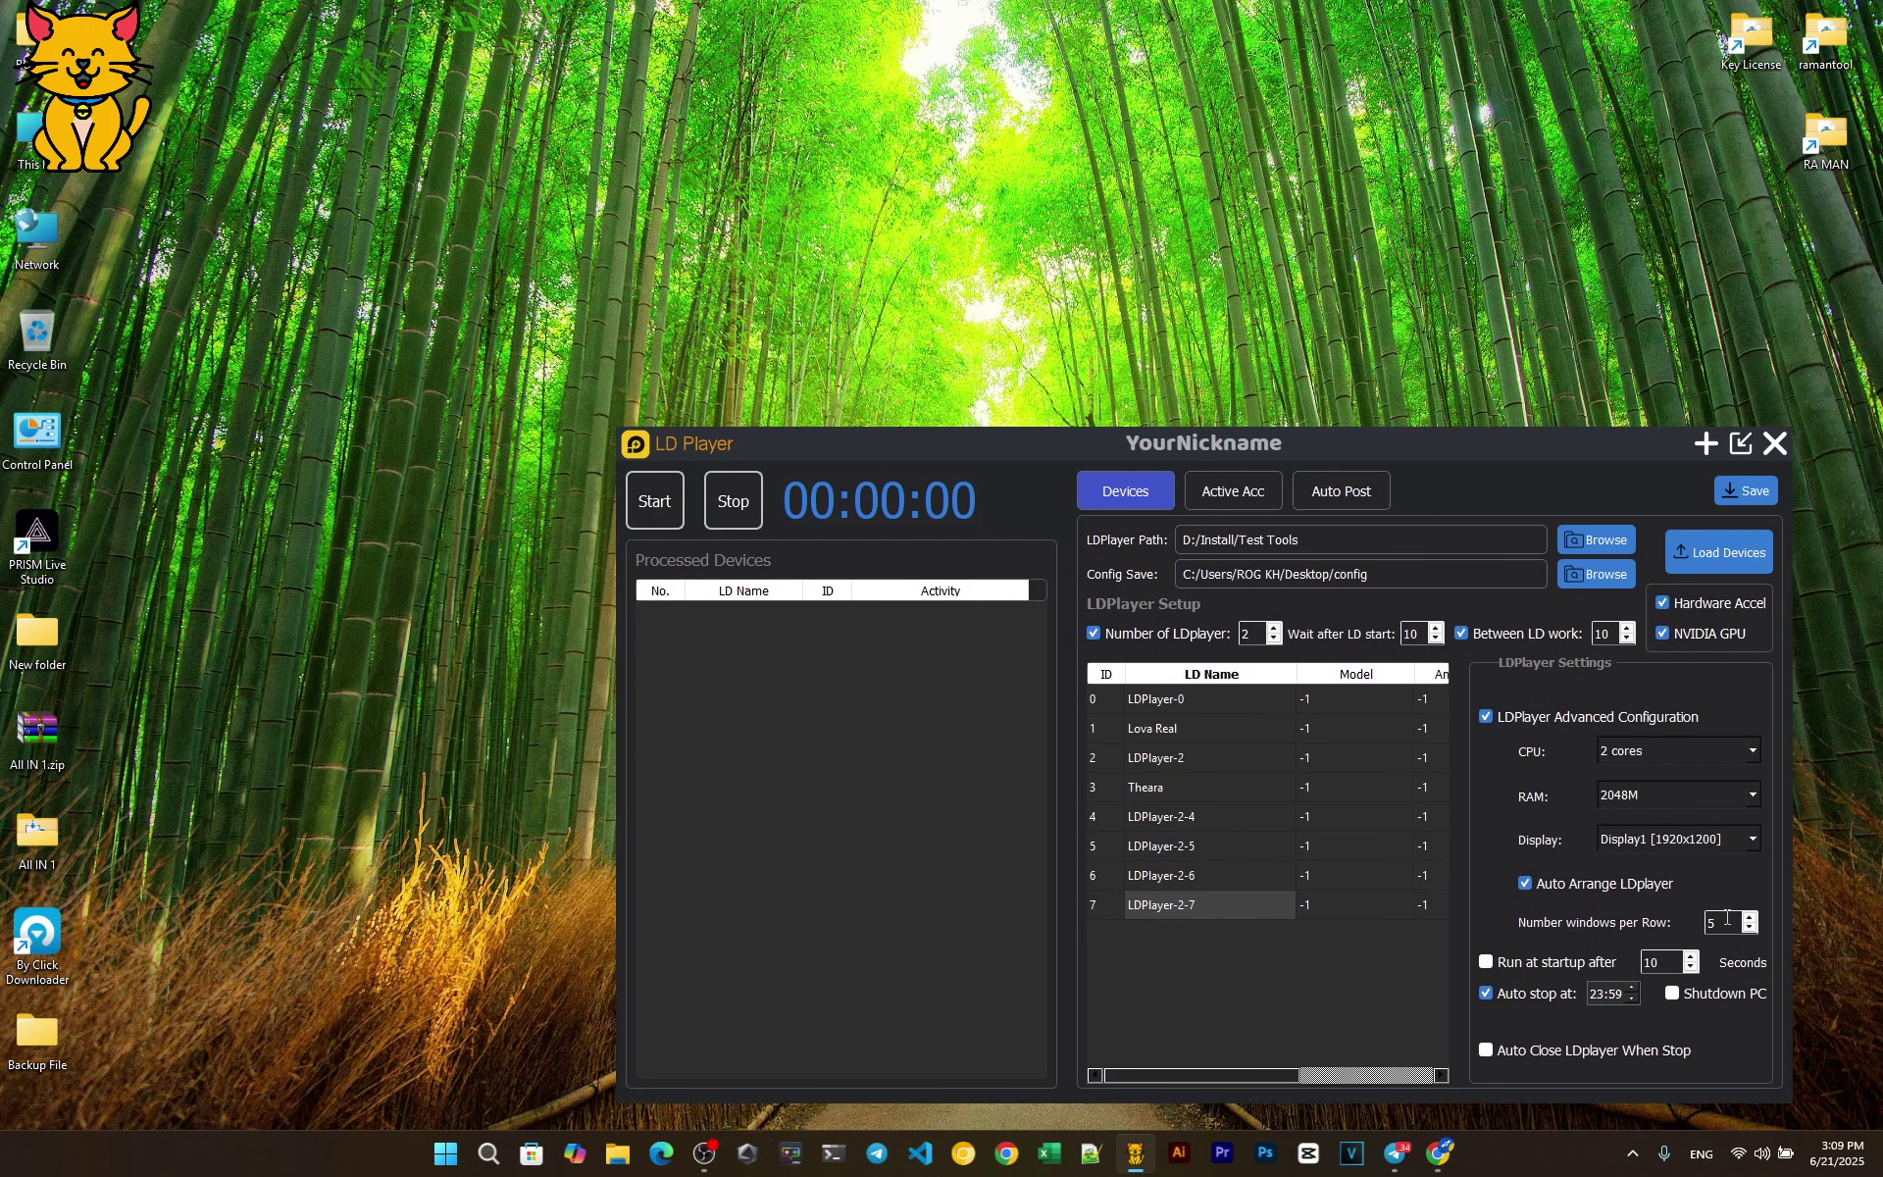
Open LDMultiPlayer from the desktop to view its instances, close it, and move the tool window back down.
{"action": "left_click_drag", "start_coordinate": [1505, 447], "coordinate": [1502, 167]}
{"action": "double_click", "coordinate": [1470, 949]}
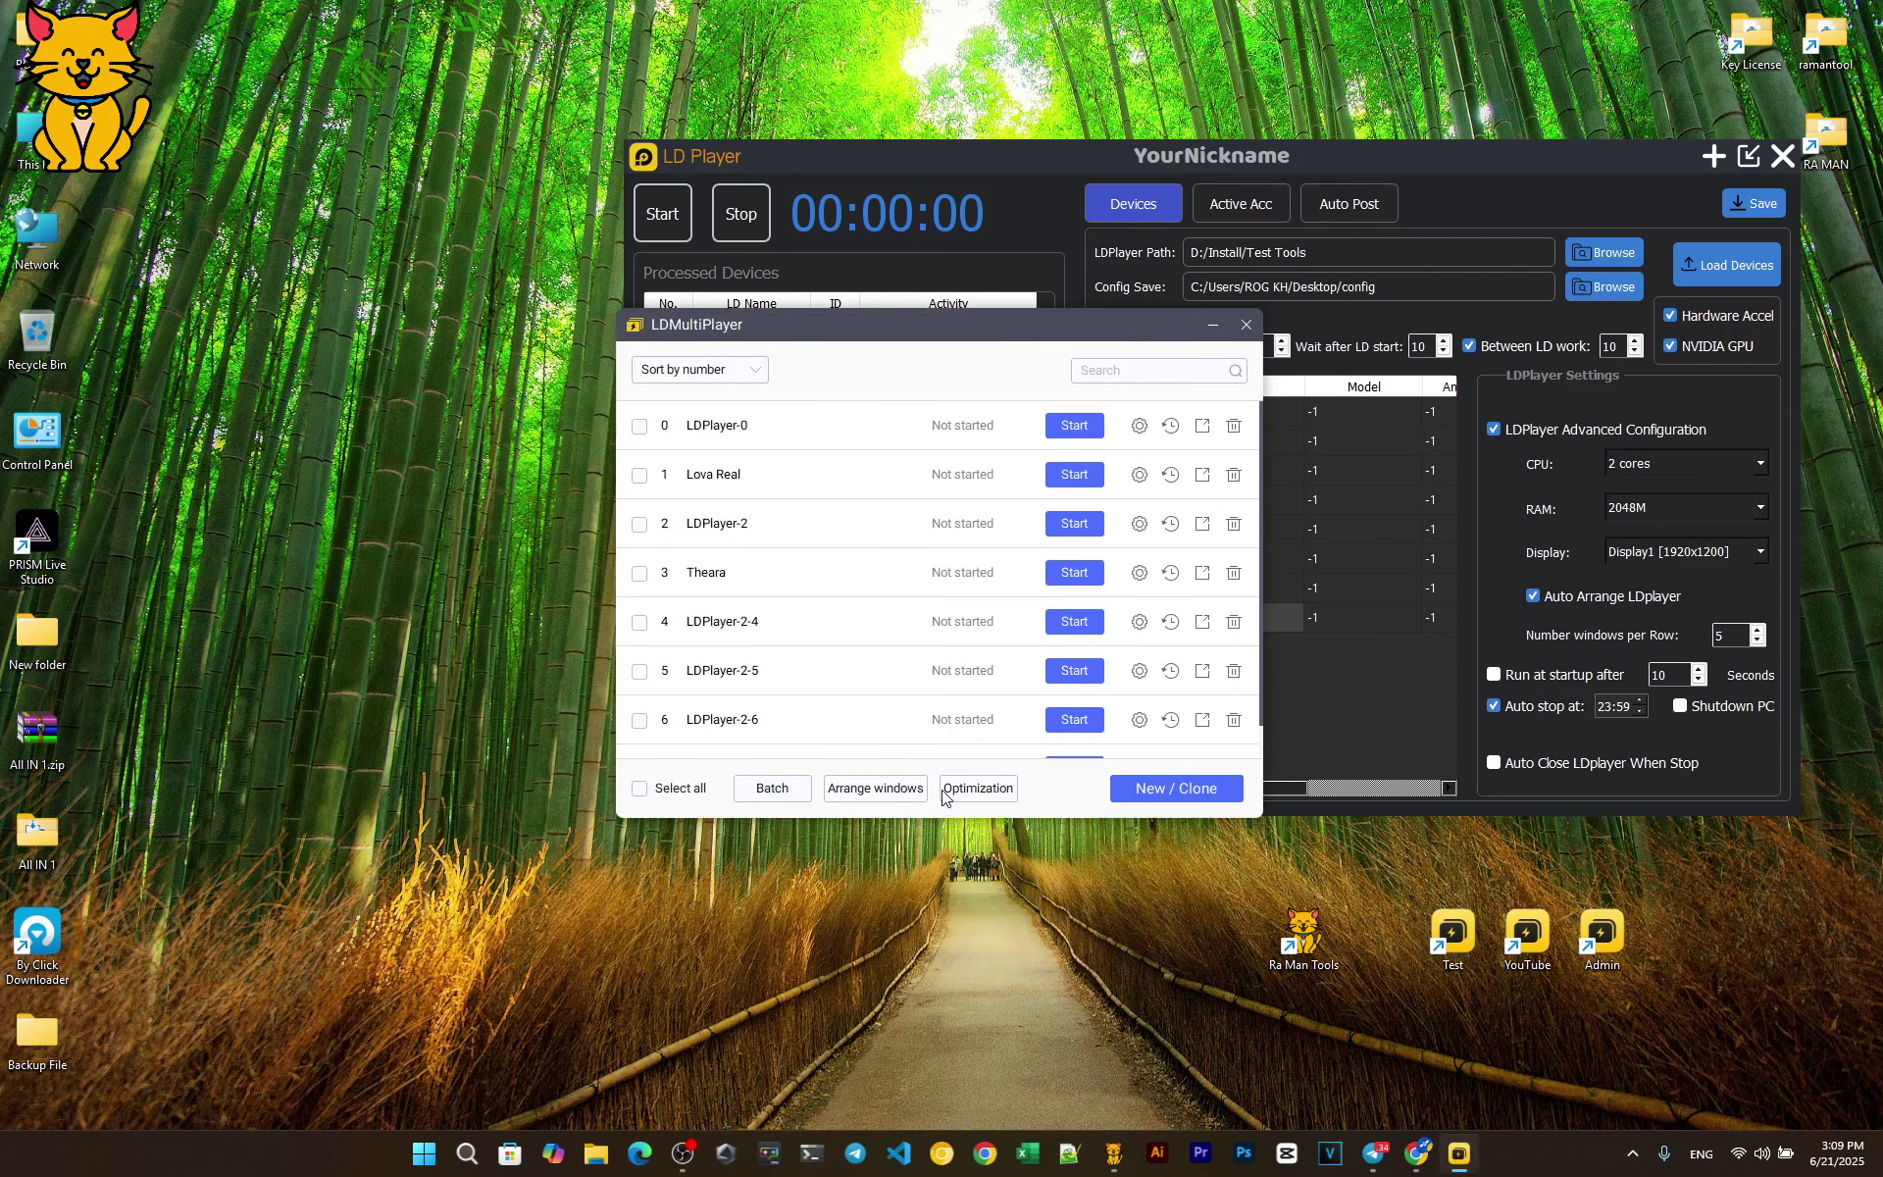
{"action": "left_click", "coordinate": [1253, 333]}
{"action": "left_click_drag", "start_coordinate": [1287, 149], "coordinate": [1276, 430]}
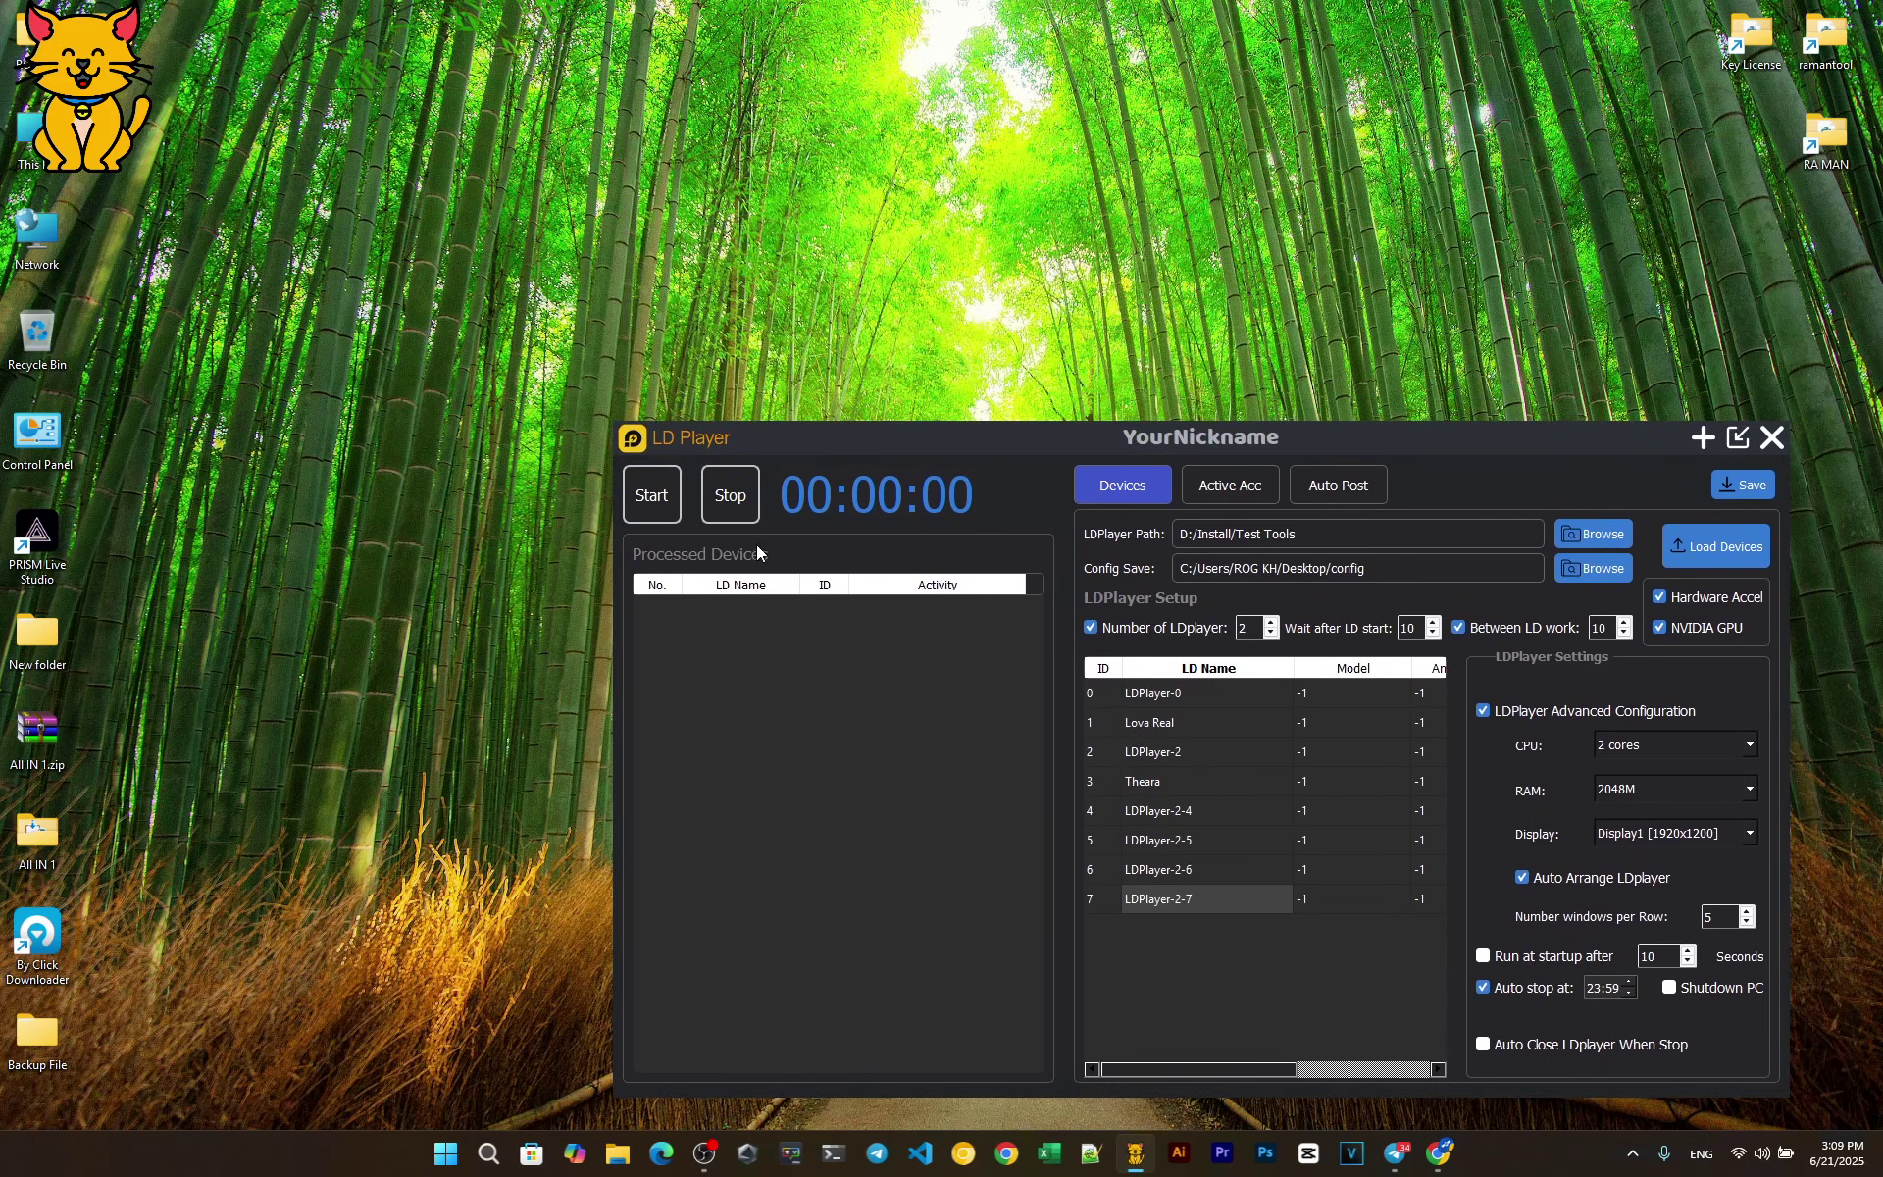
Start the automation run and check the first entry in the processed devices list.
{"action": "left_click", "coordinate": [651, 496]}
{"action": "mouse_move", "coordinate": [952, 433]}
{"action": "left_mouse_down"}
{"action": "mouse_move", "coordinate": [1032, 398]}
{"action": "mouse_move", "coordinate": [968, 438]}
{"action": "left_mouse_up"}
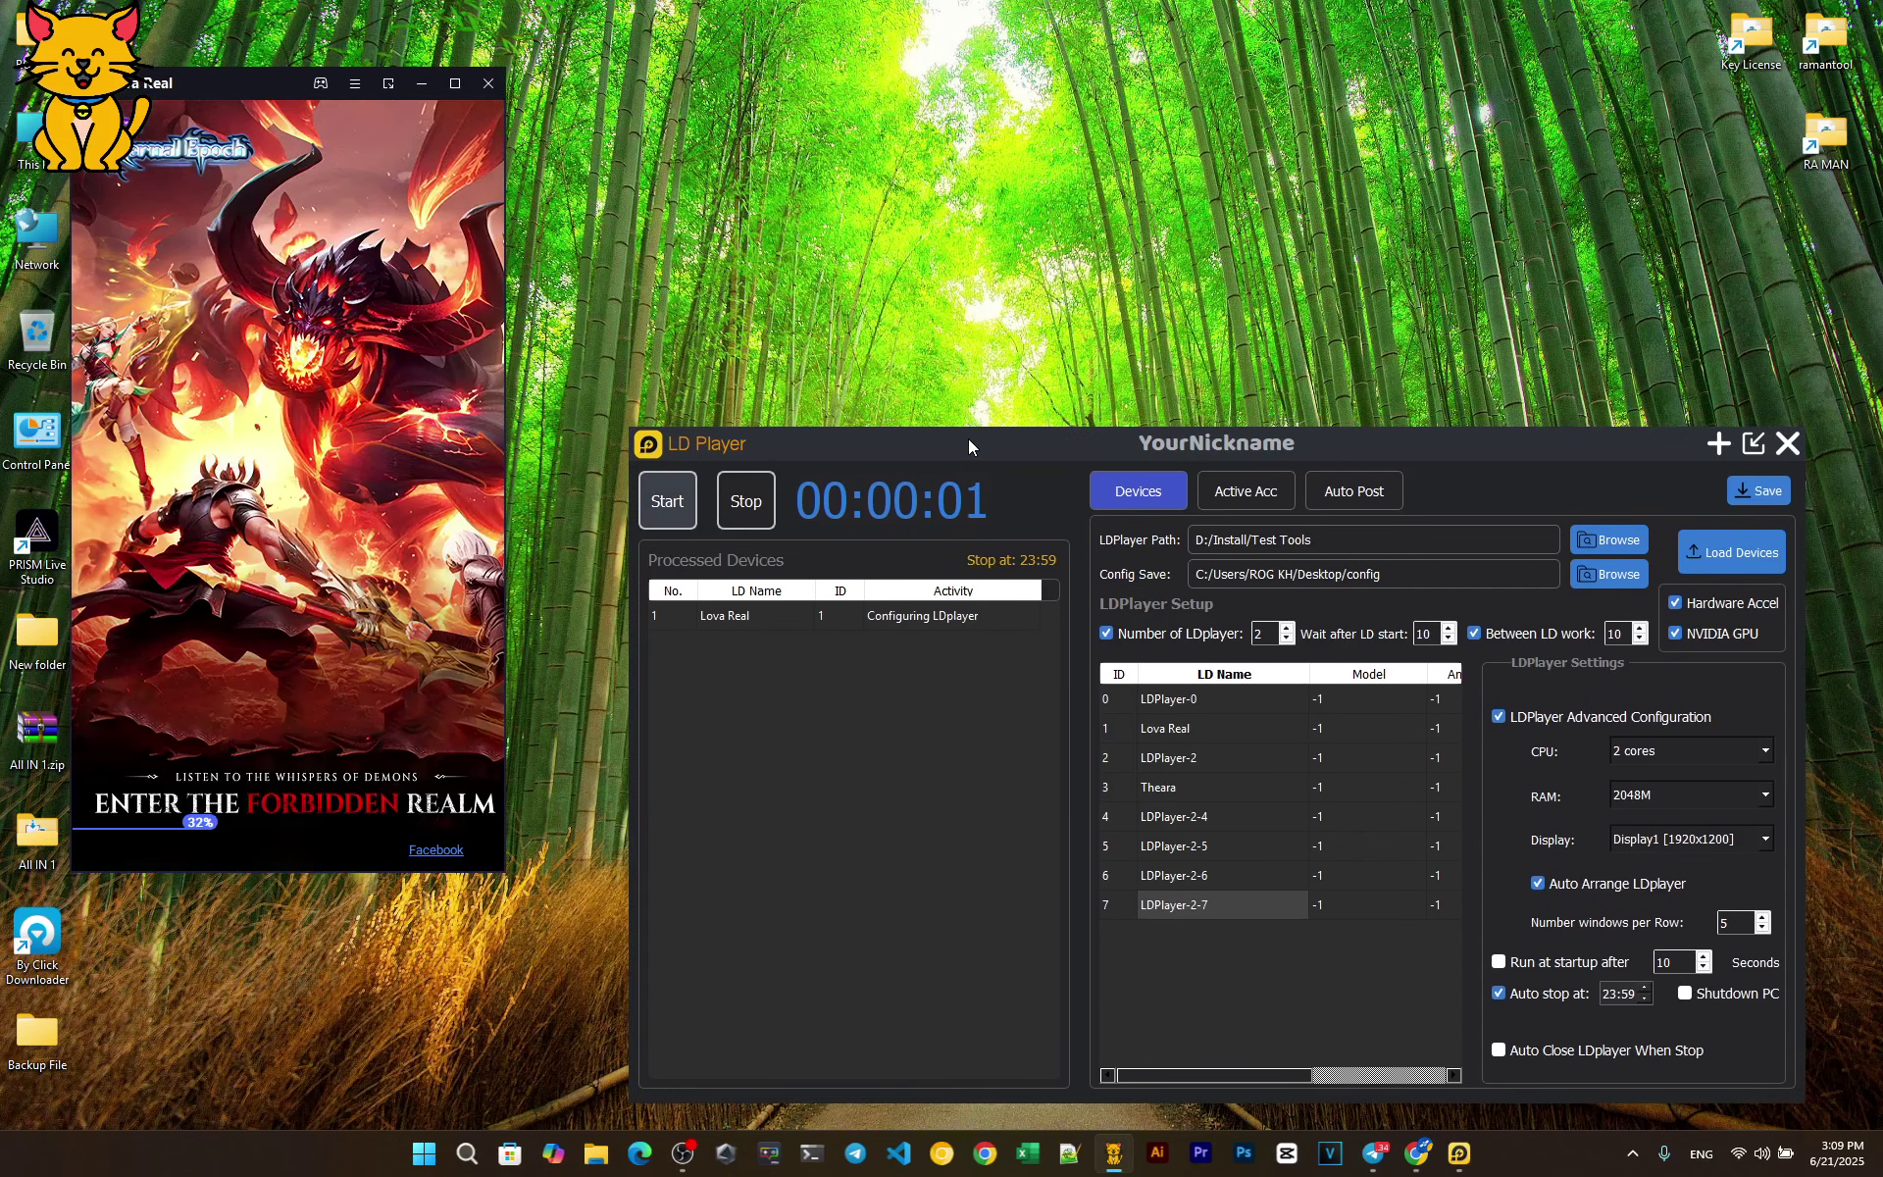
{"action": "left_click", "coordinate": [716, 618]}
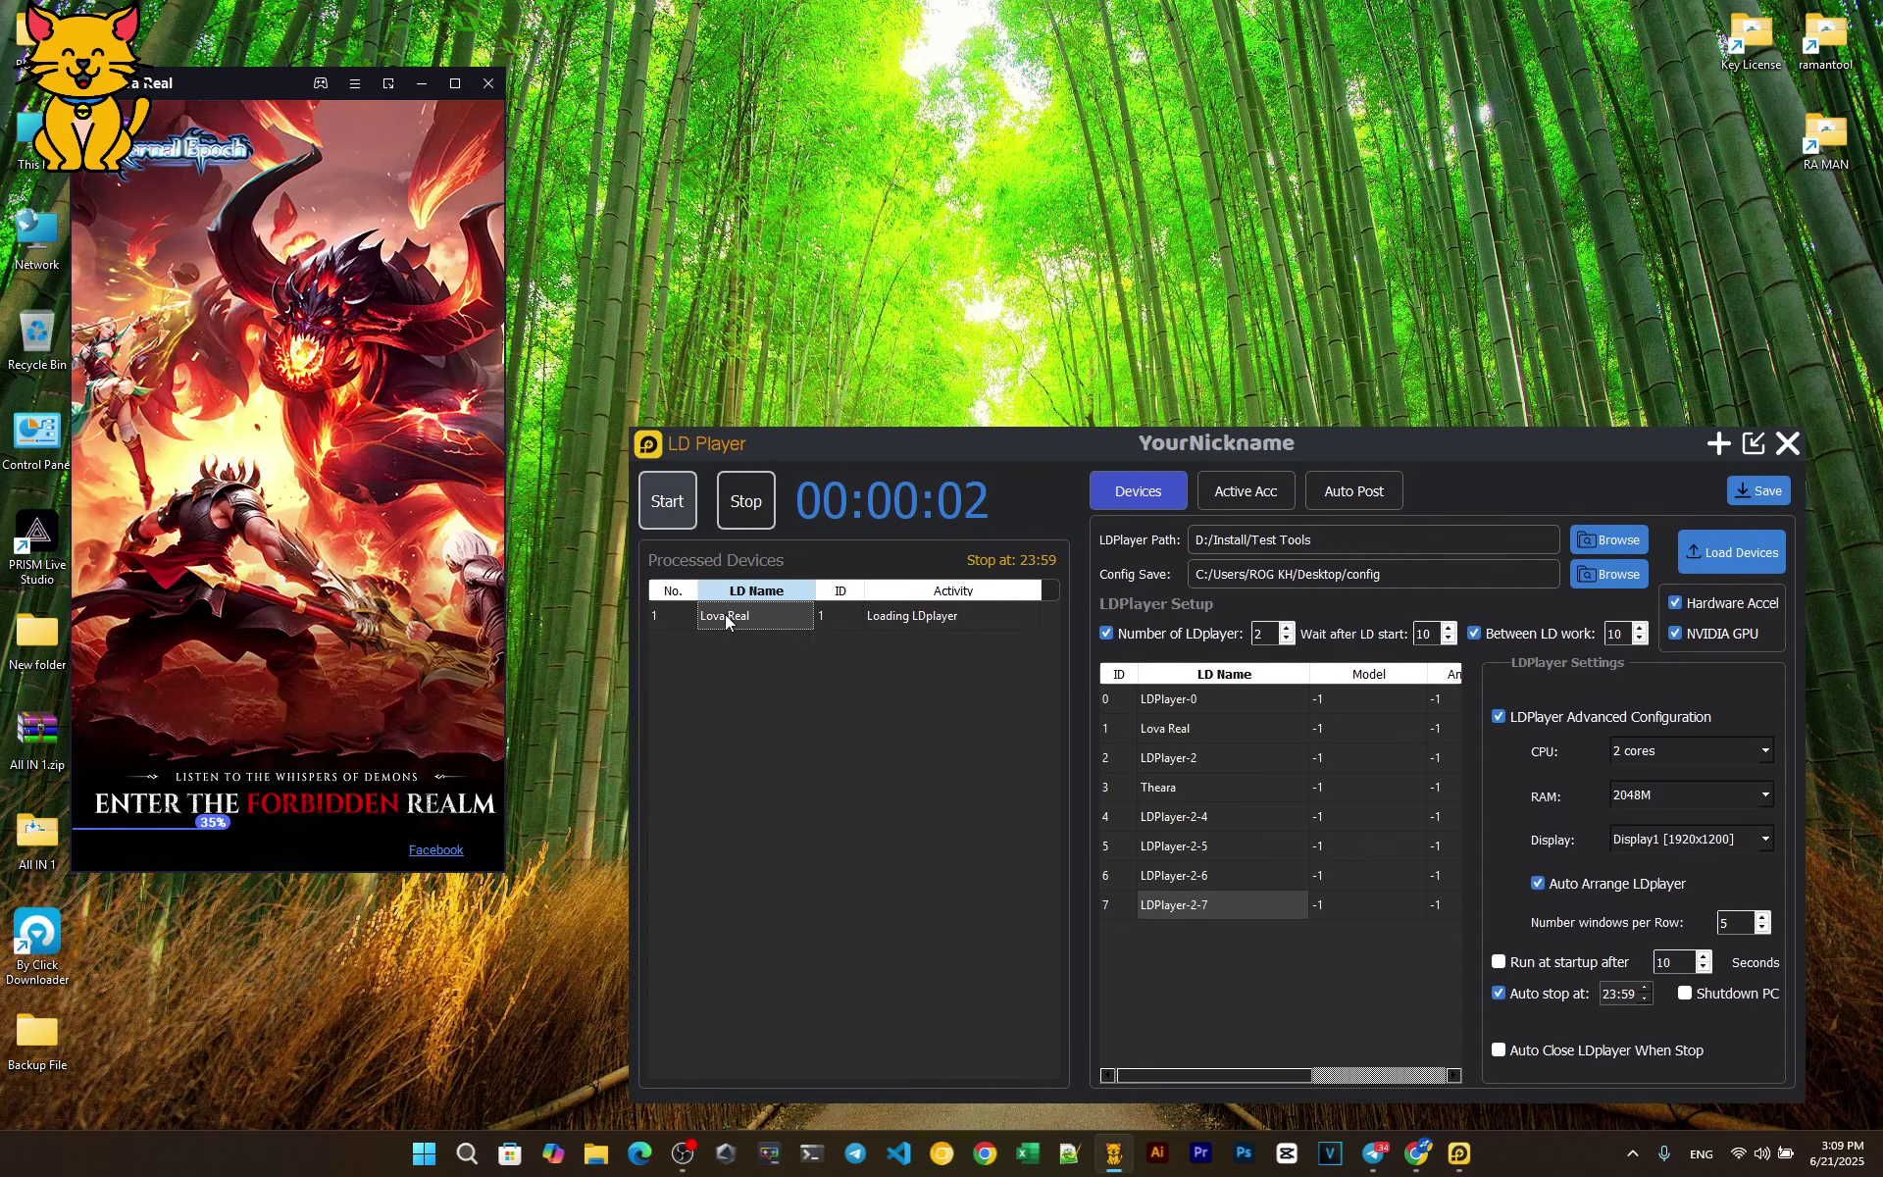
Show the account activity settings during the run, reposition the tool window, and check the assigned Facebook name.
{"action": "left_click", "coordinate": [1244, 497]}
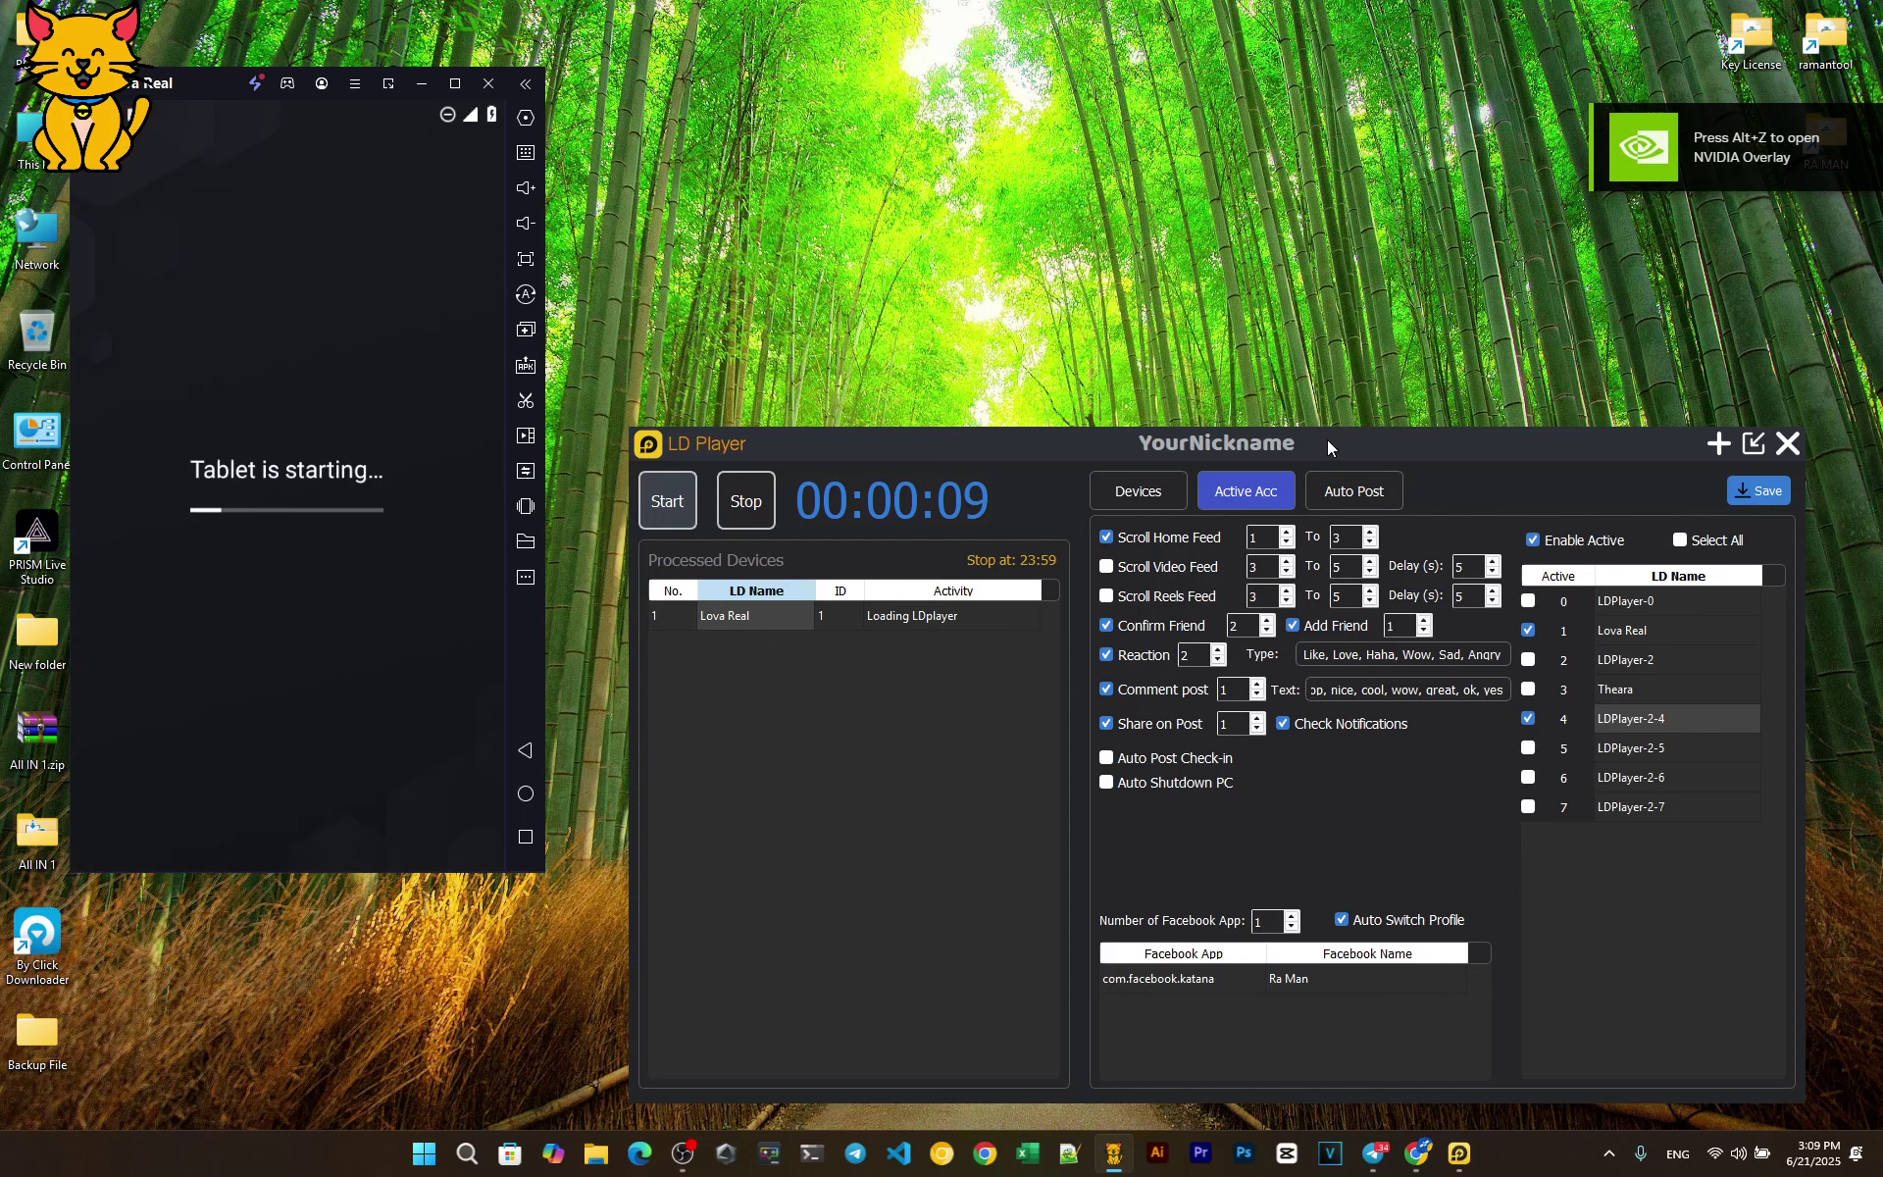
{"action": "left_click_drag", "start_coordinate": [1327, 447], "coordinate": [1647, 572]}
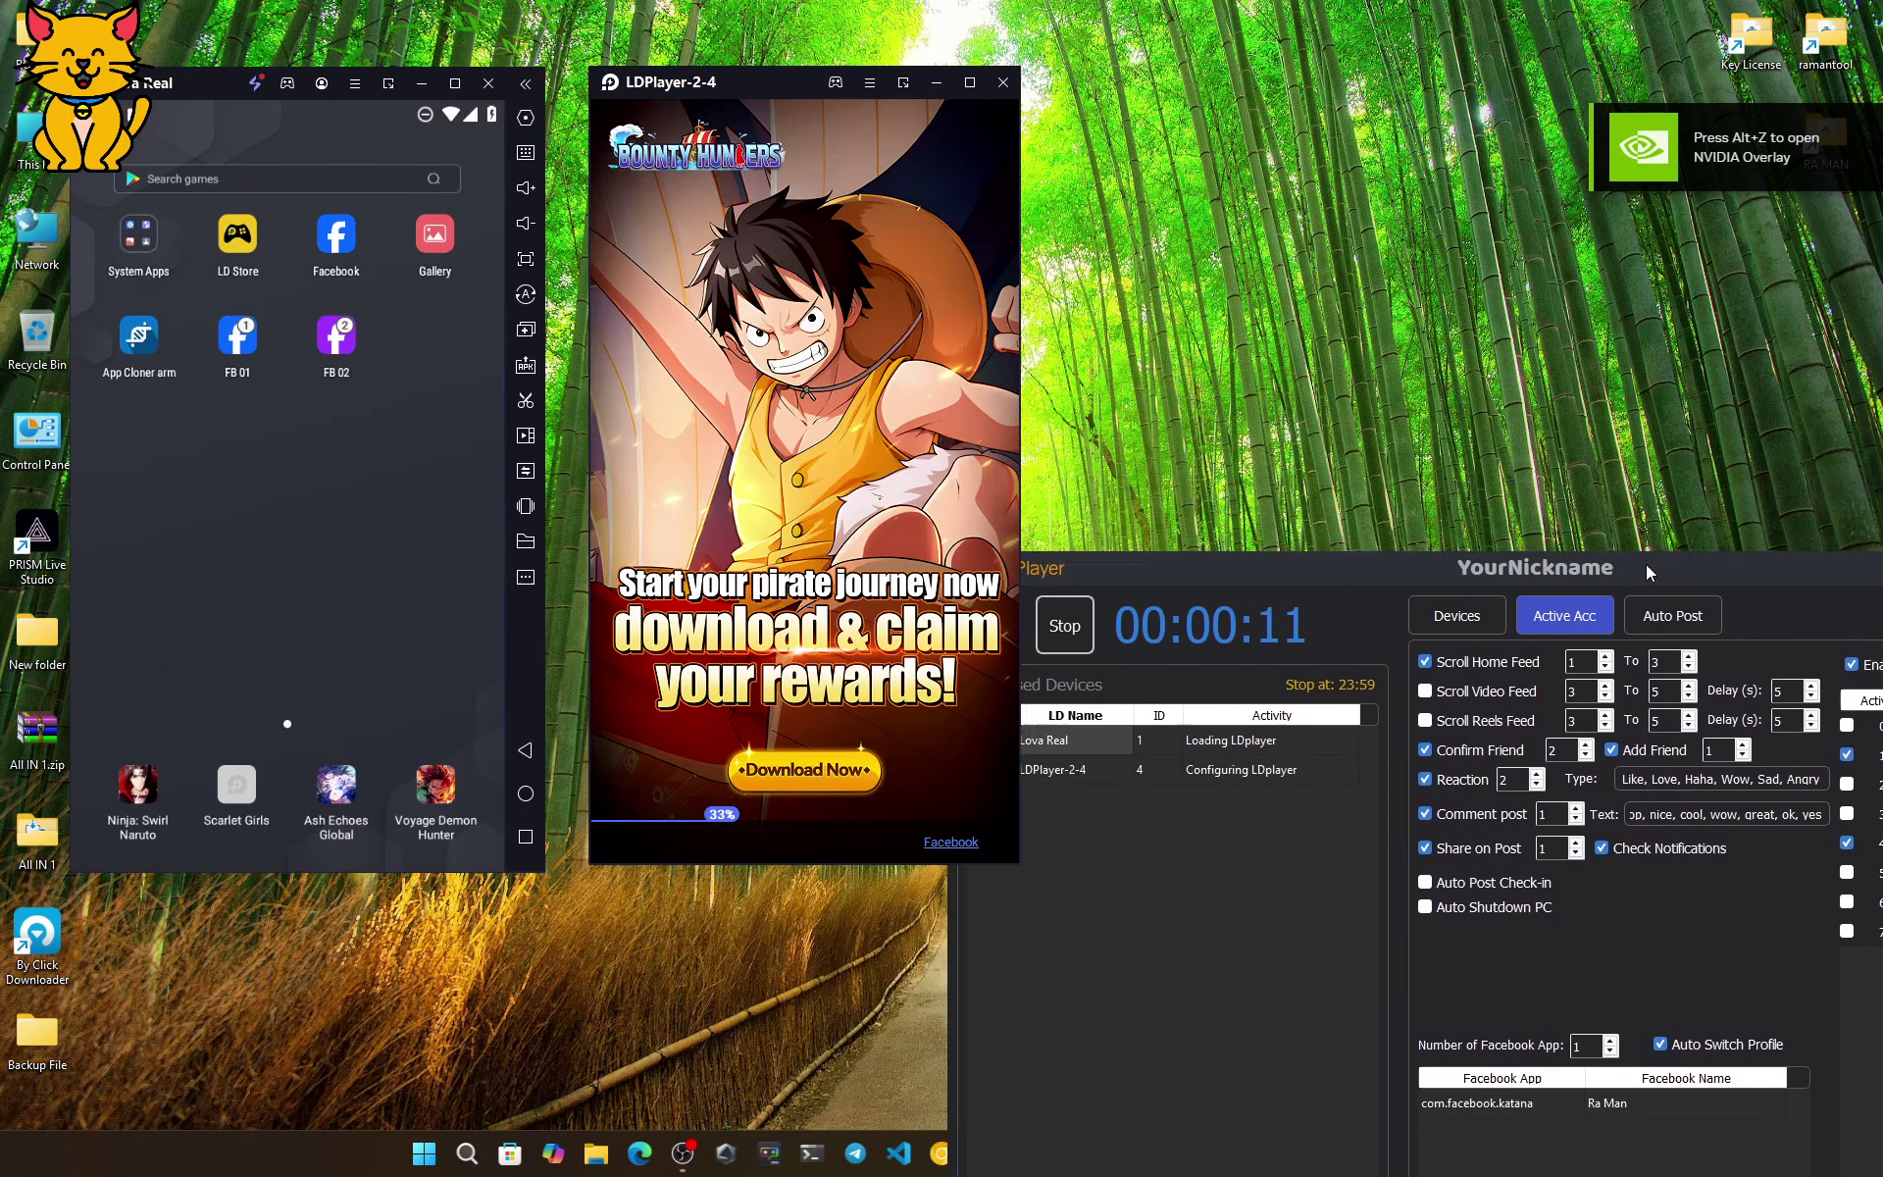
{"action": "left_click_drag", "start_coordinate": [1237, 570], "coordinate": [1045, 399]}
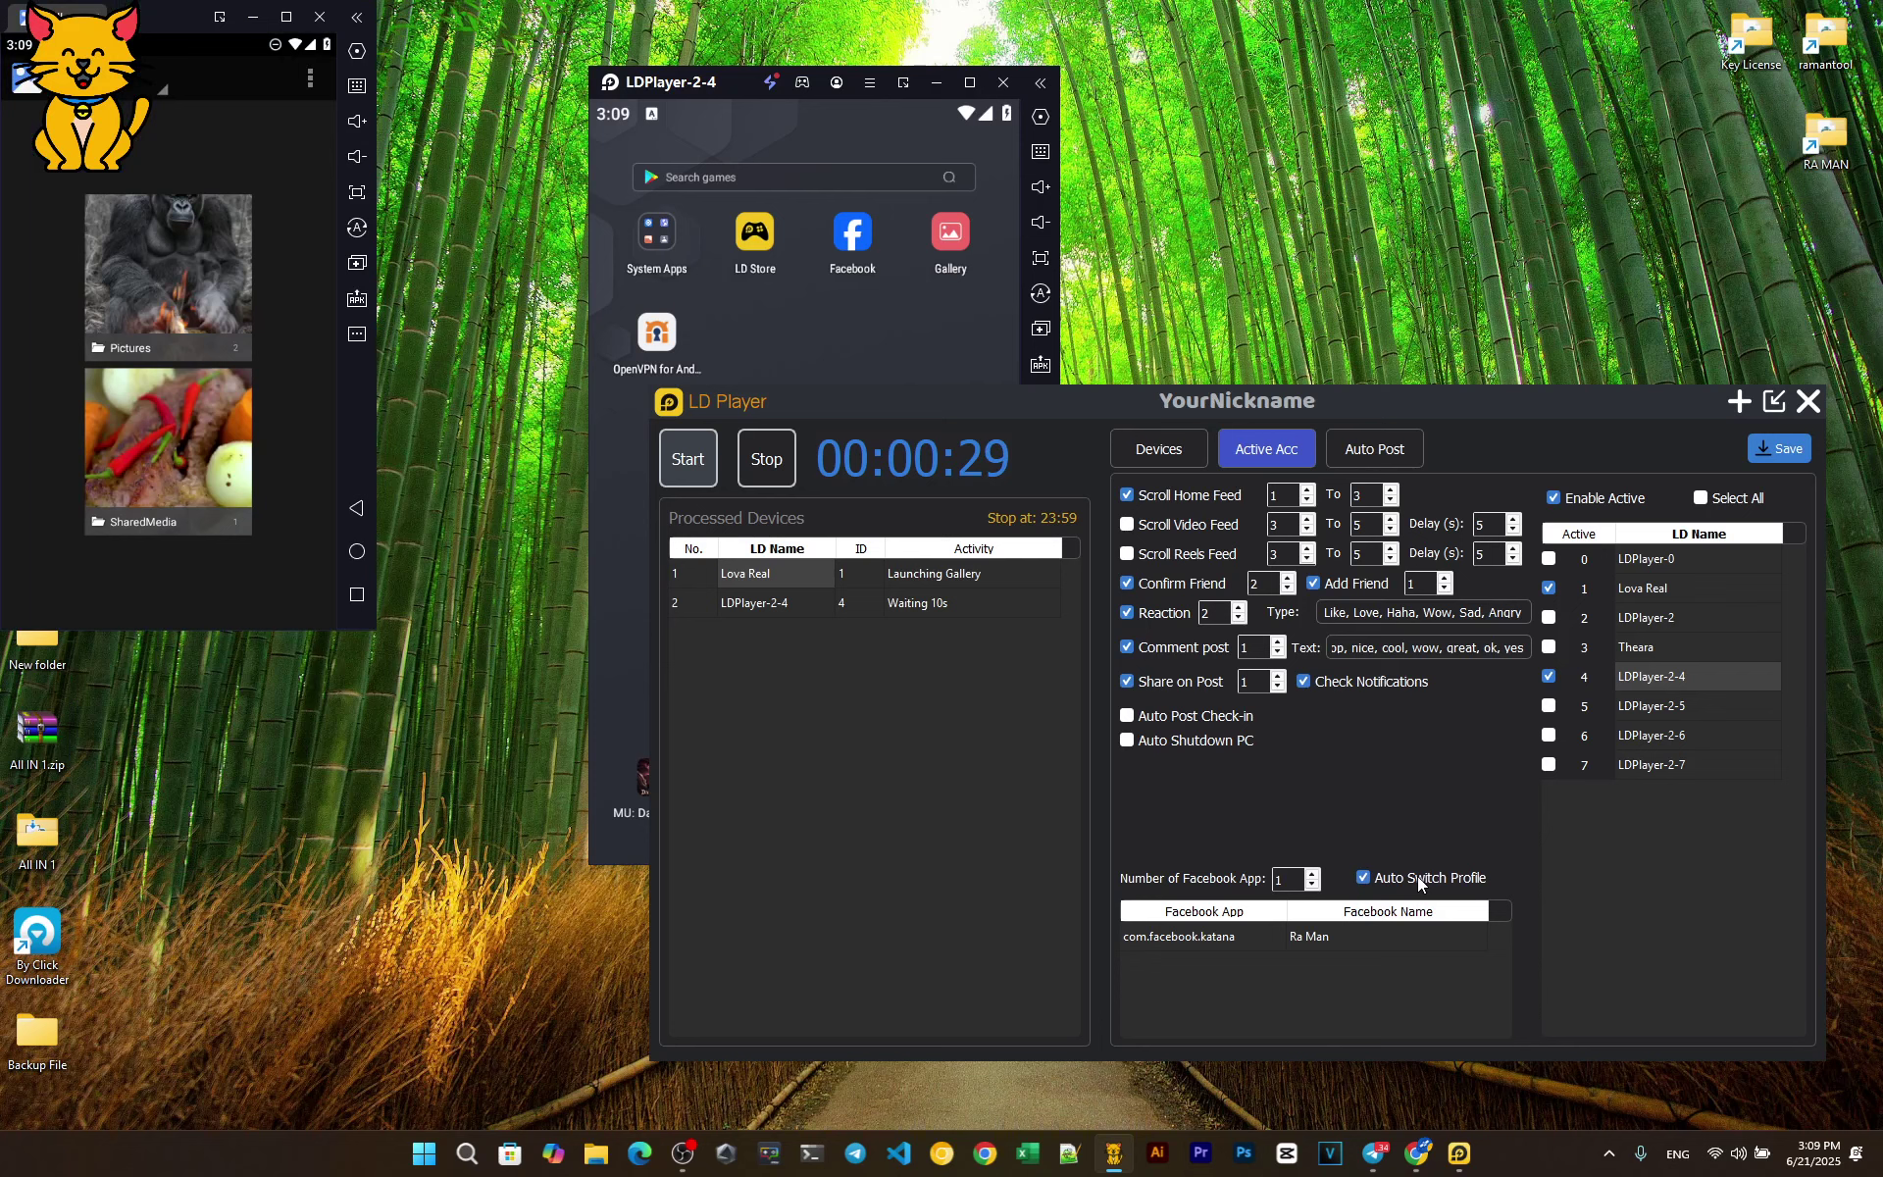
{"action": "left_click", "coordinate": [1344, 943]}
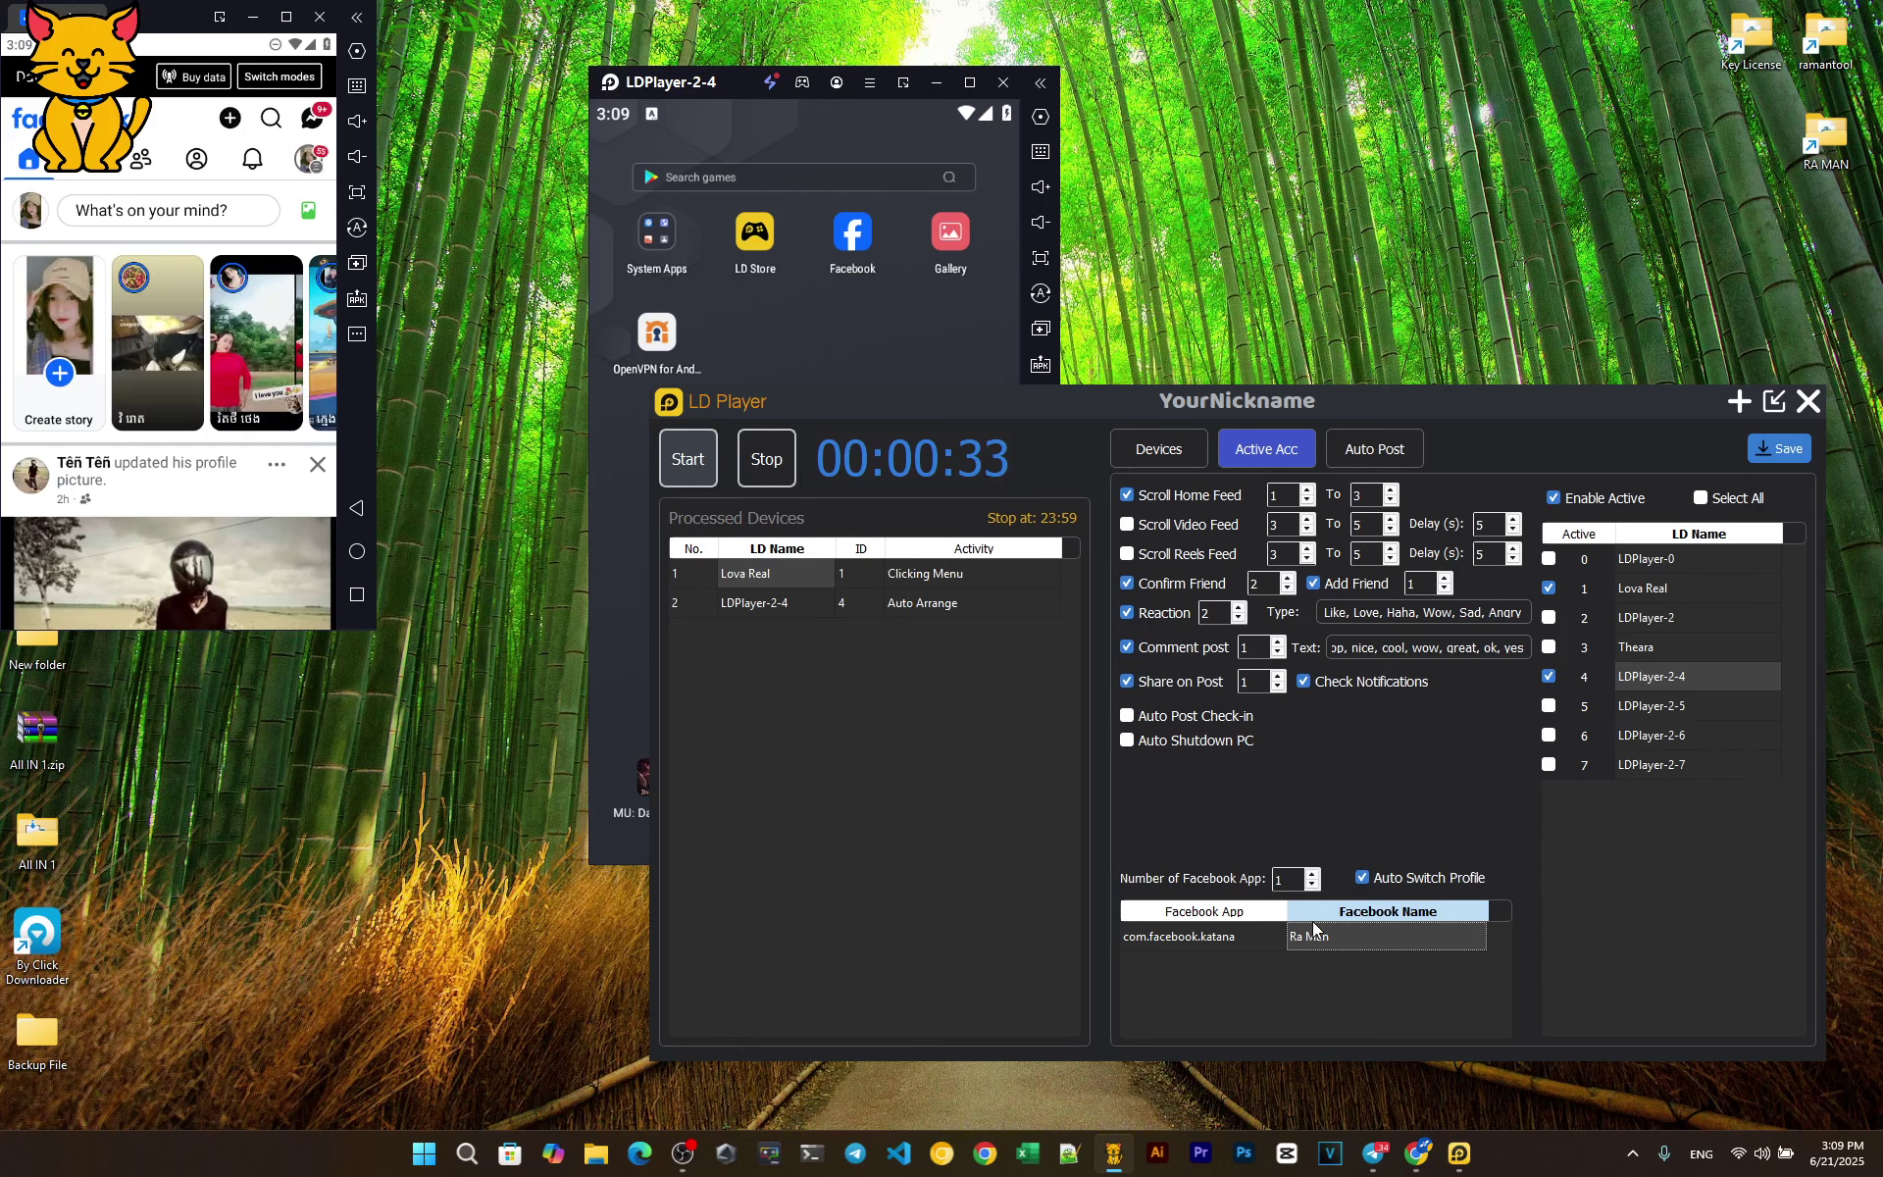
{"action": "right_click", "coordinate": [1322, 89]}
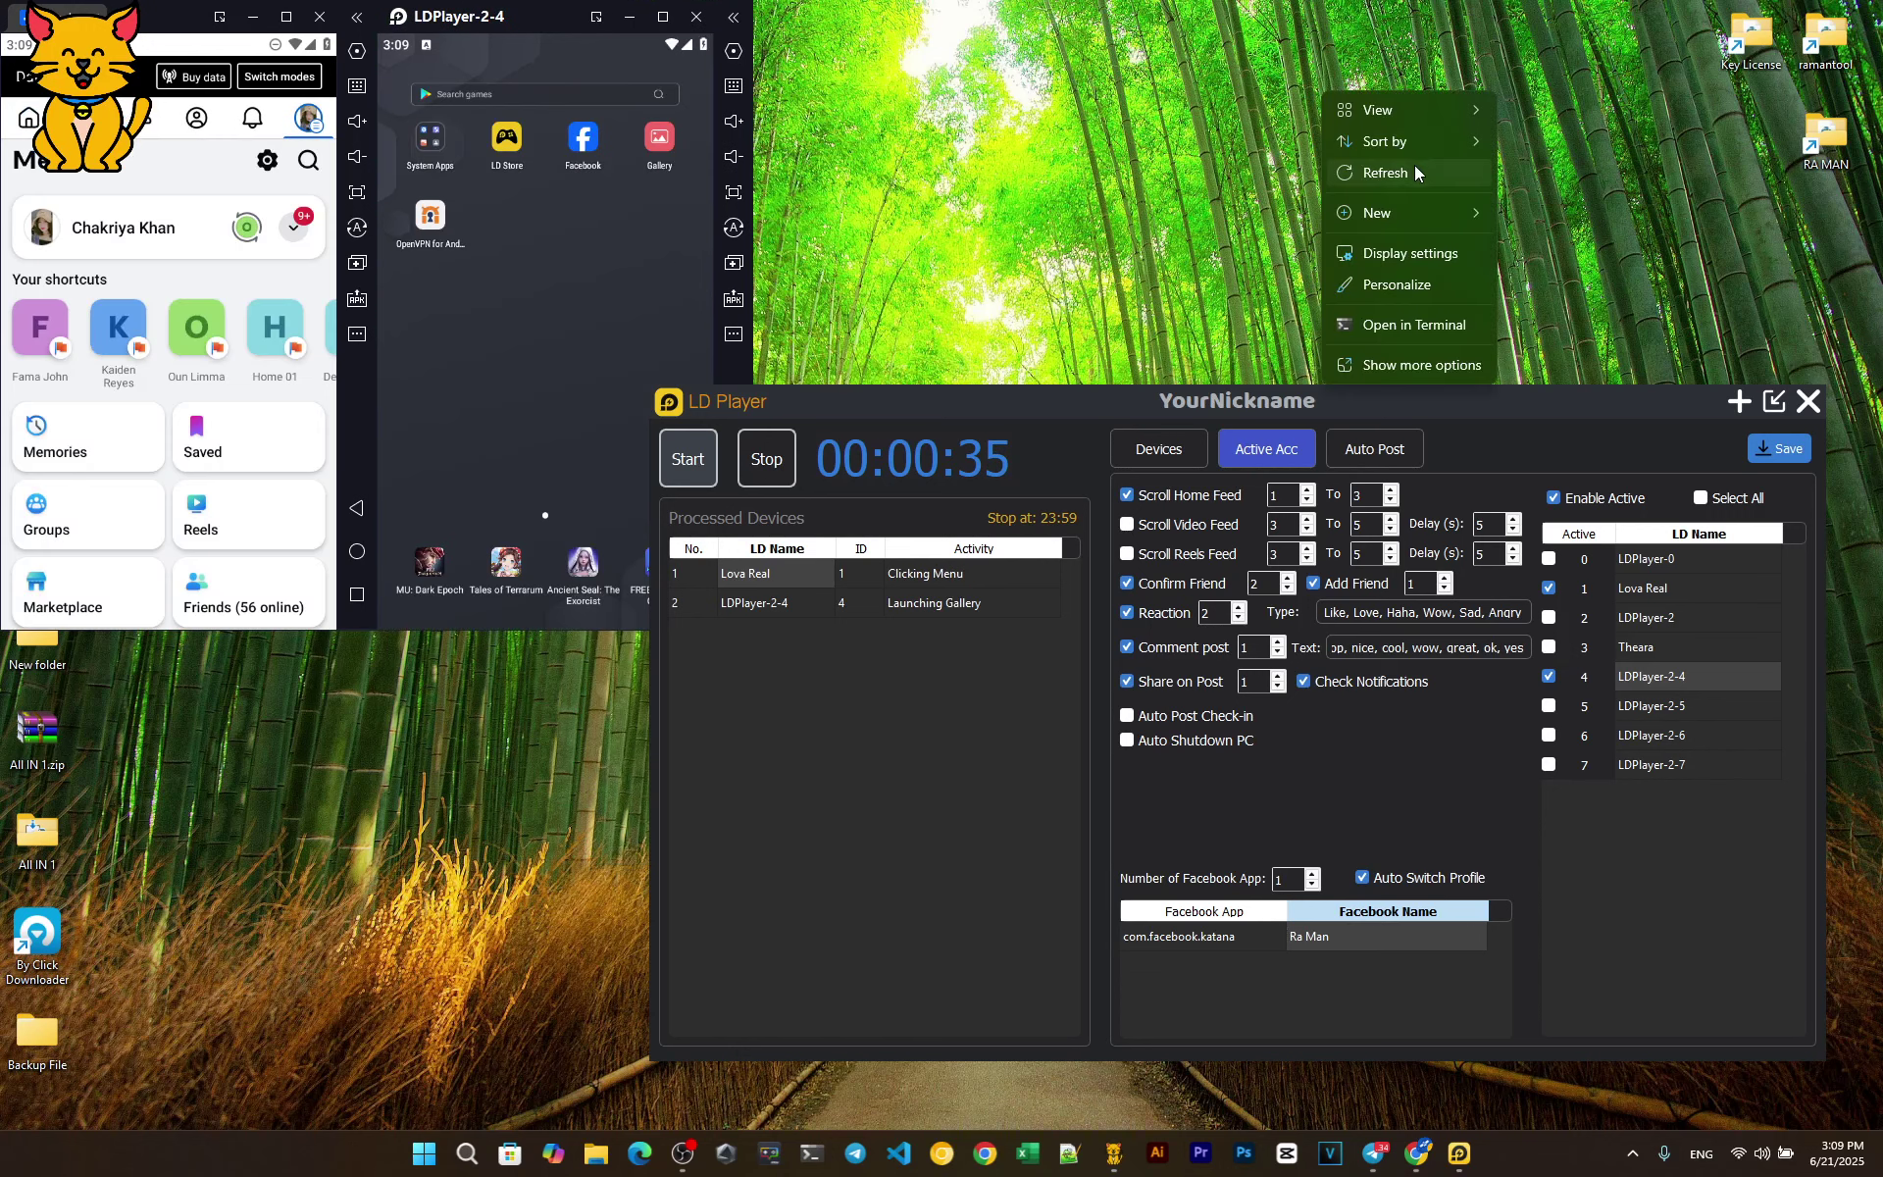
{"action": "left_click", "coordinate": [1416, 173]}
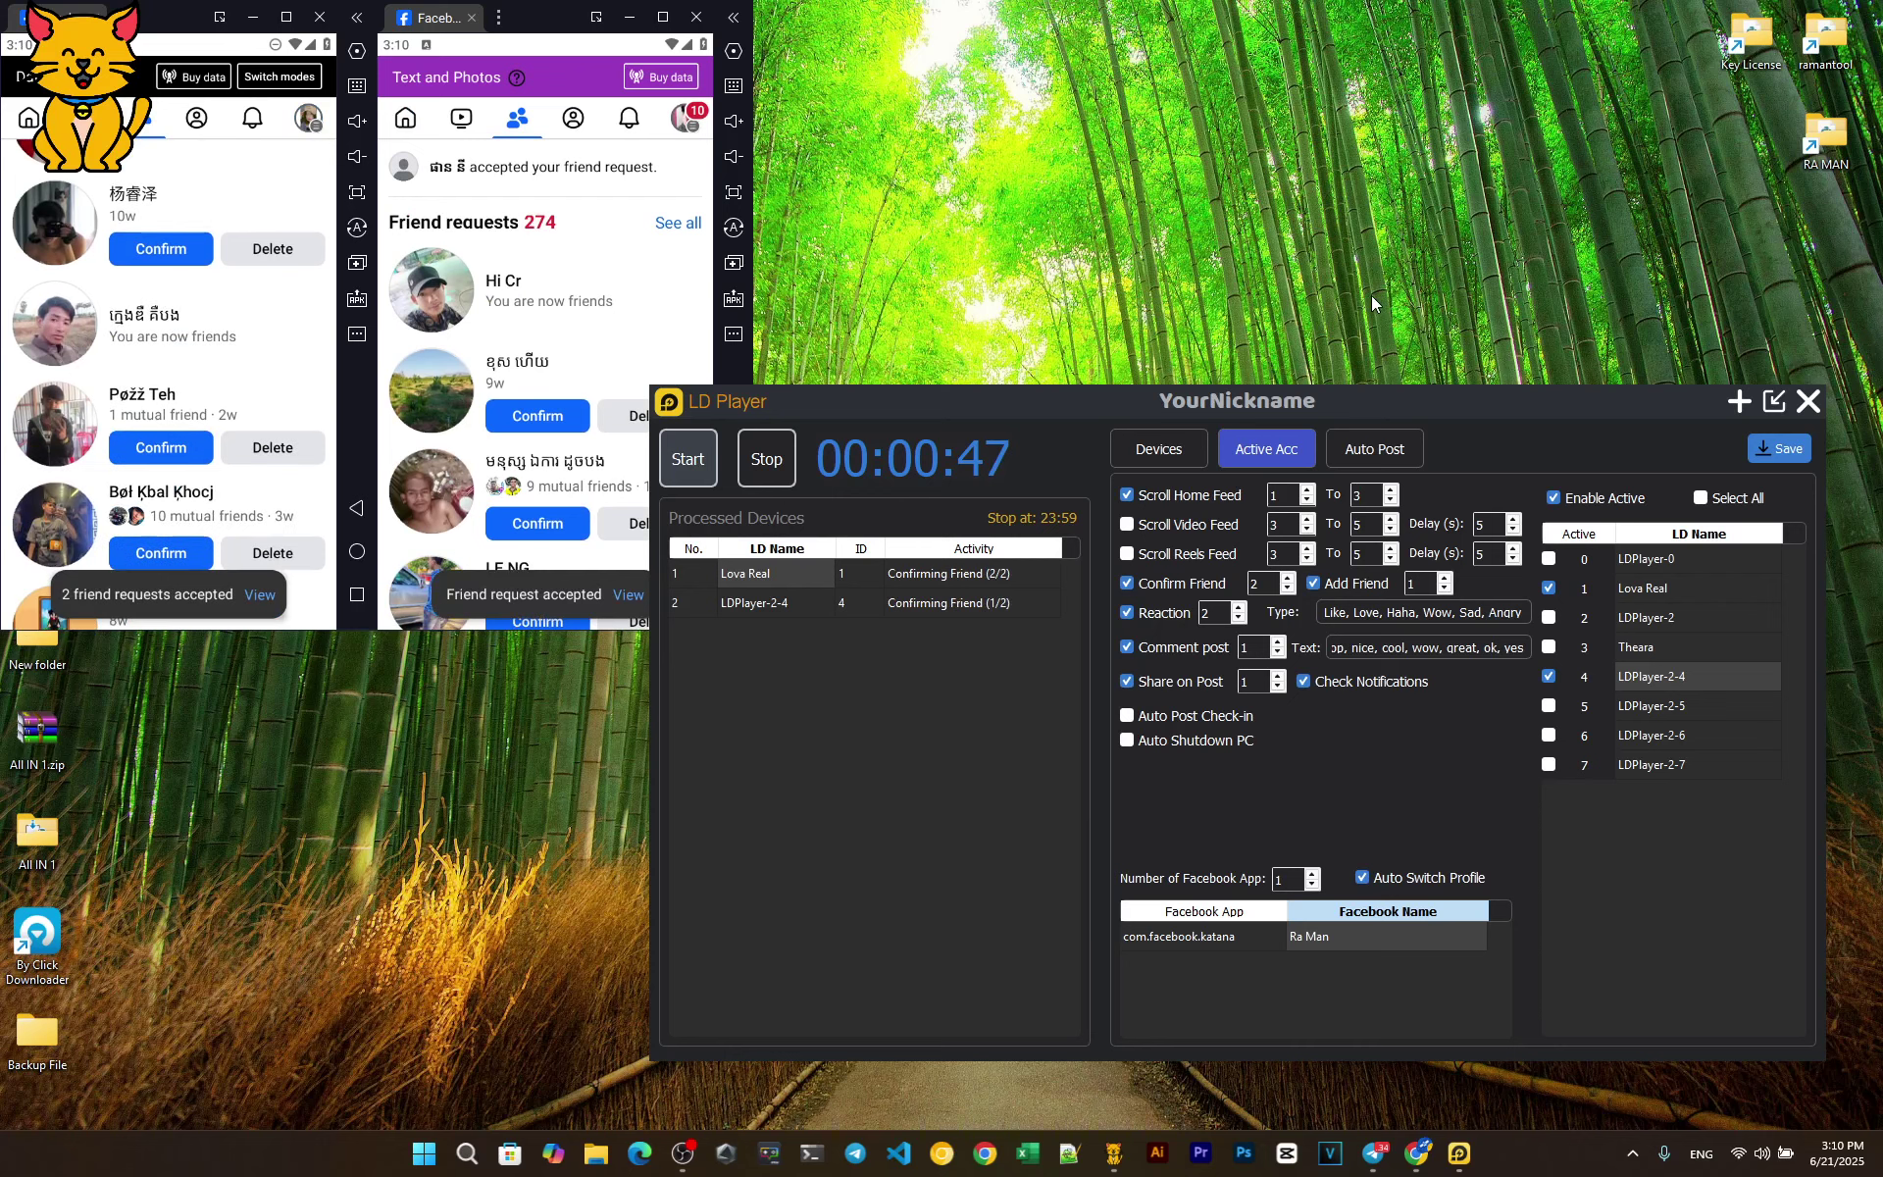
Move the tool window clear of the emulators and check the Confirm Friend and Add Friend counts.
{"action": "left_click_drag", "start_coordinate": [1086, 406], "coordinate": [1157, 355]}
{"action": "left_click", "coordinate": [730, 516]}
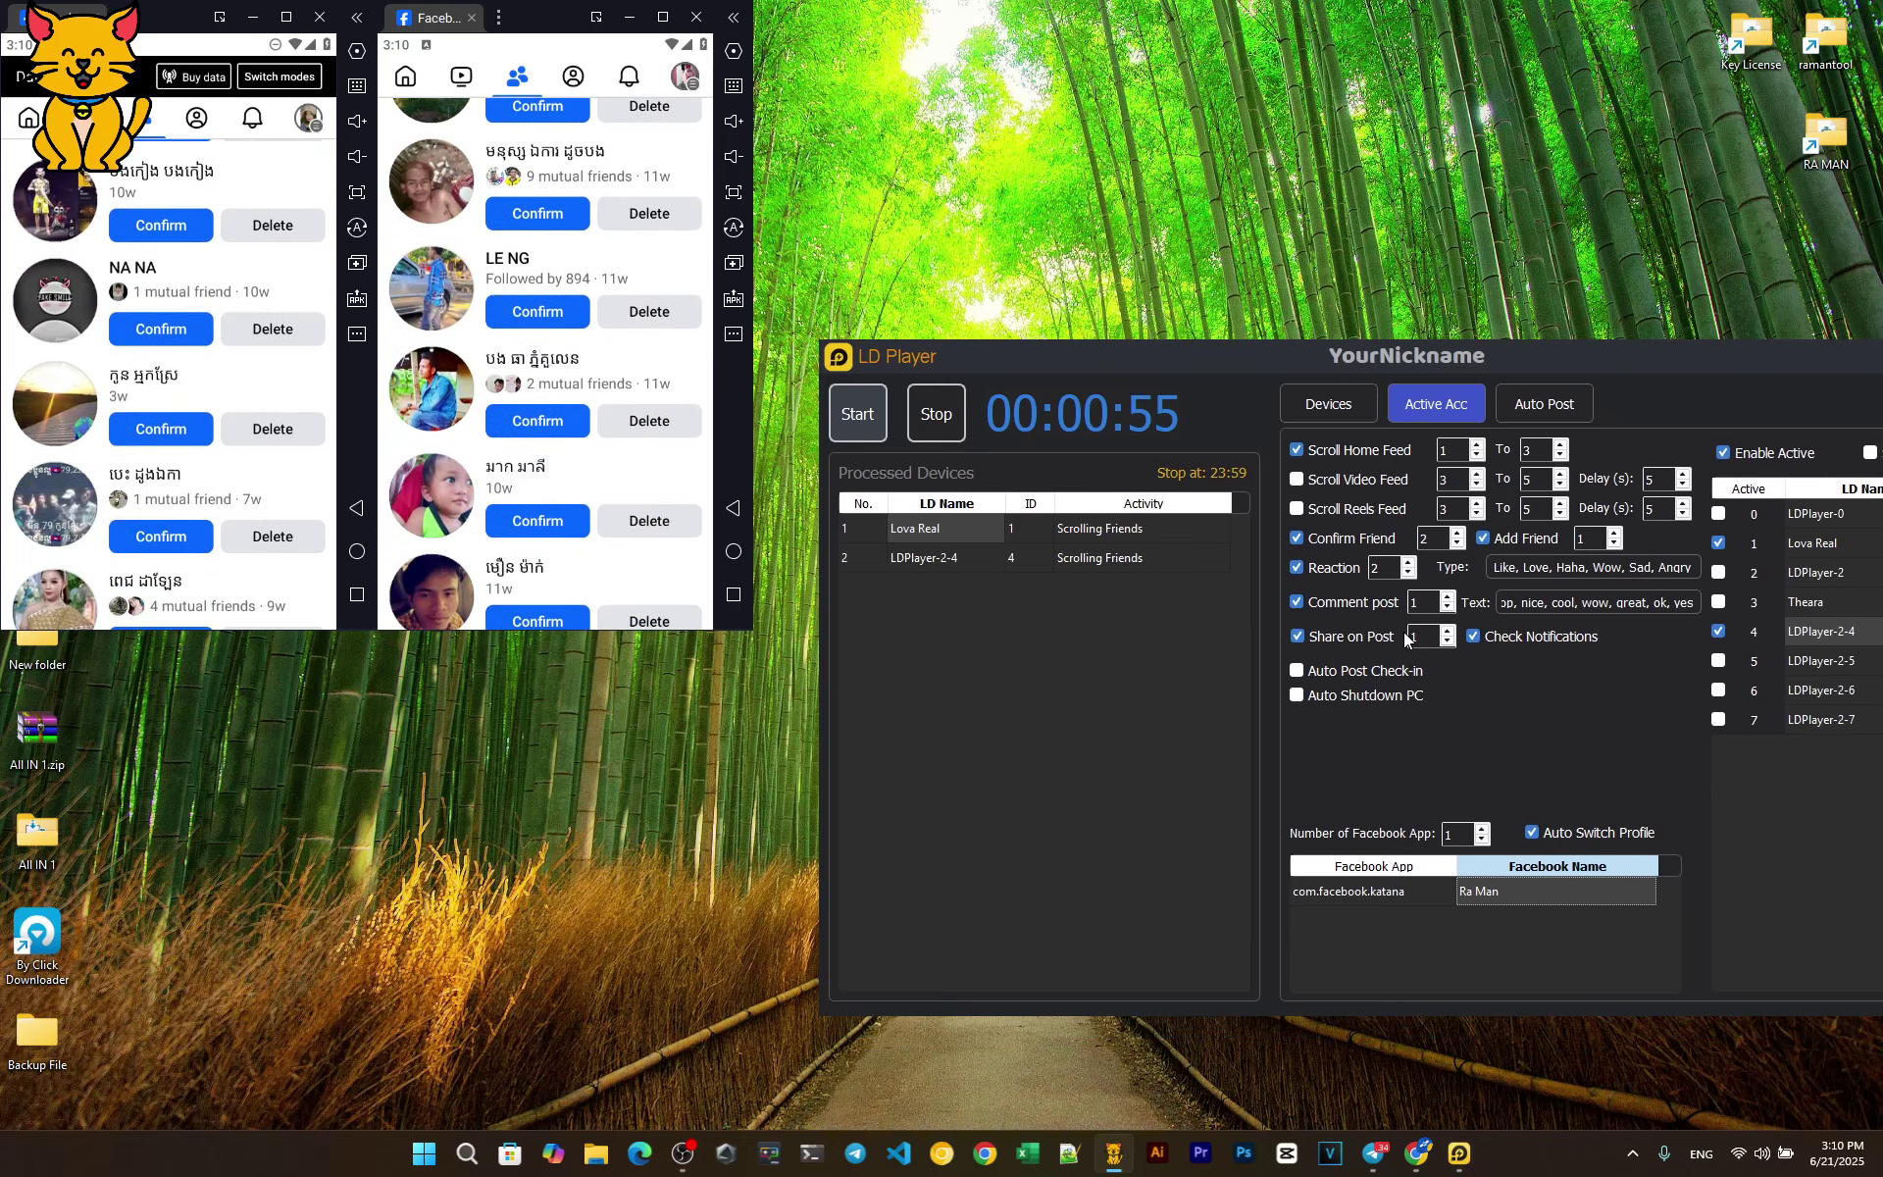
{"action": "double_click", "coordinate": [1428, 539]}
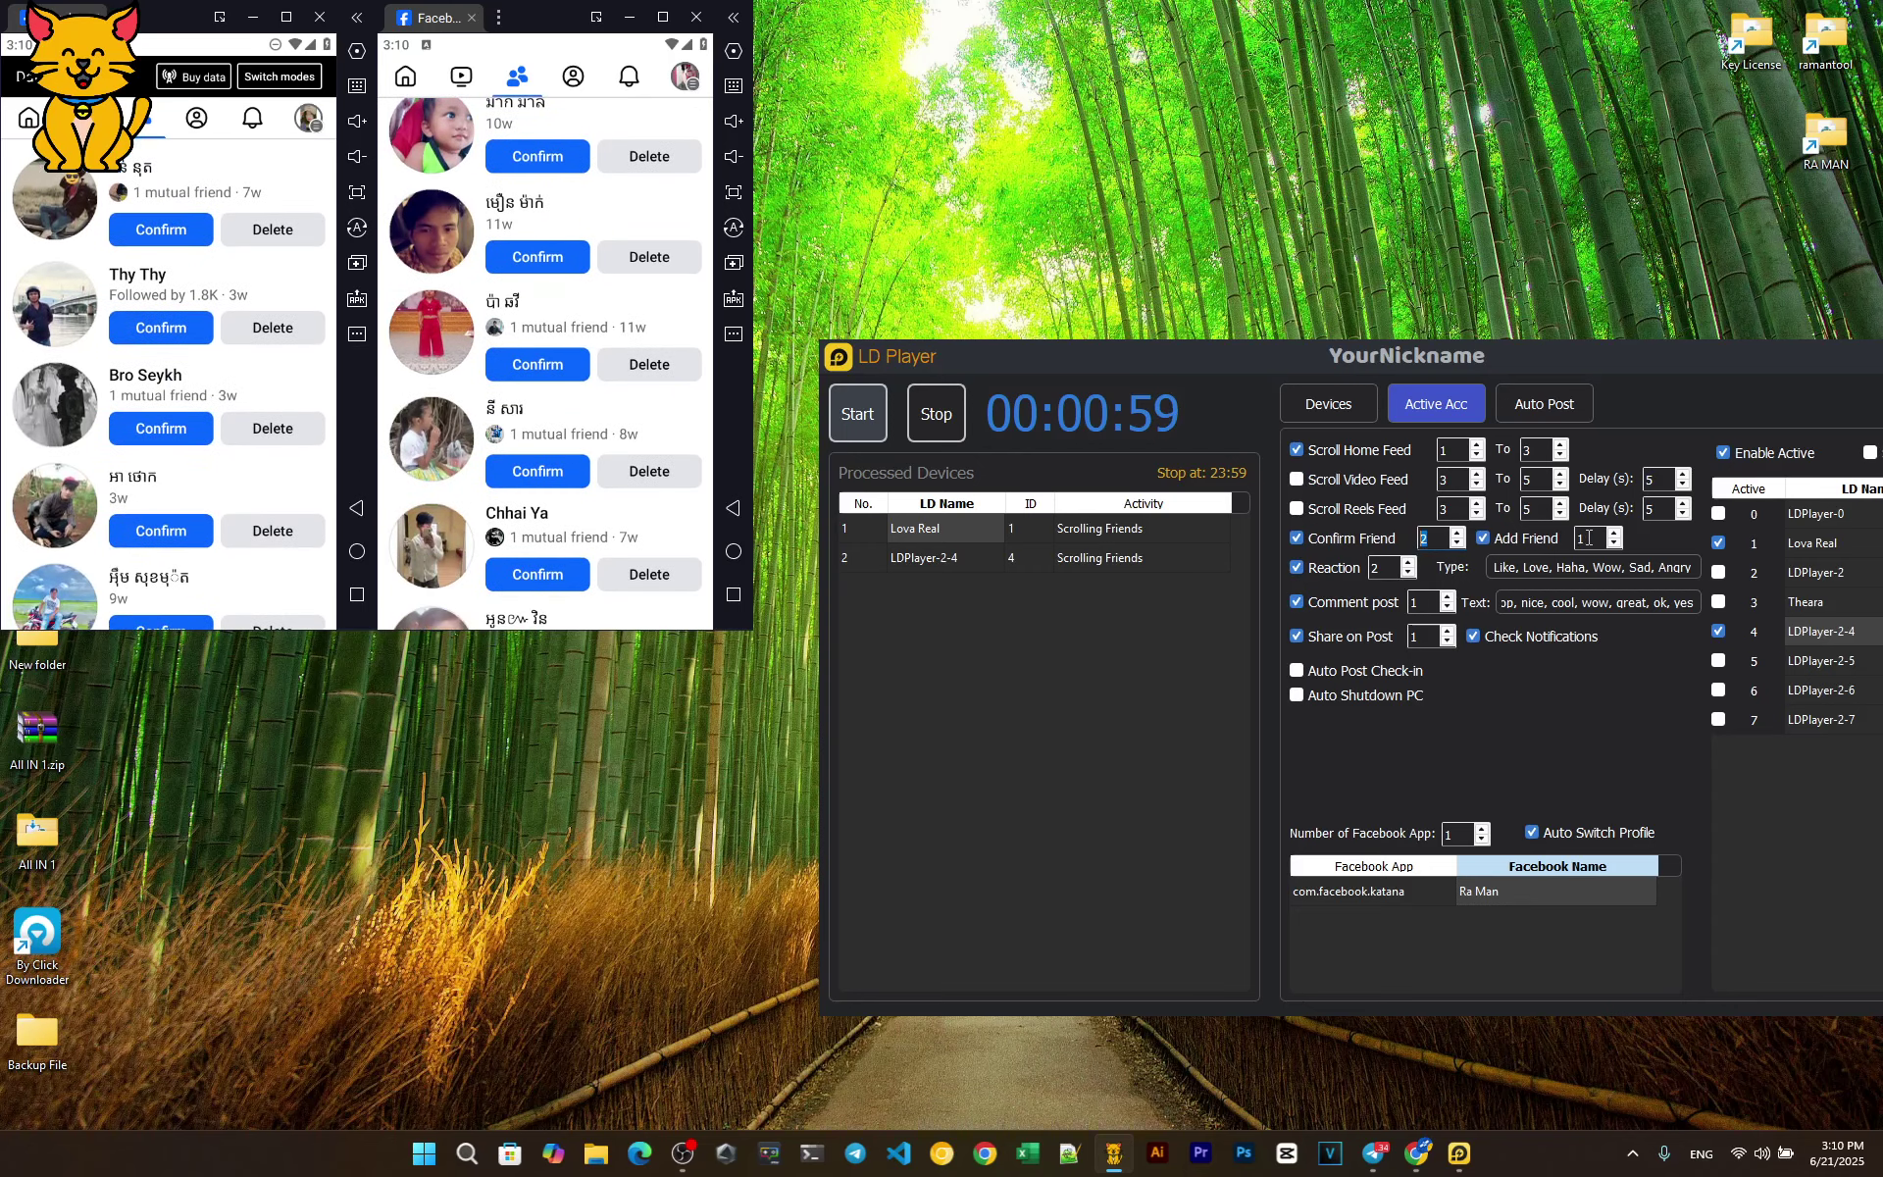
{"action": "key", "text": "Tab"}
{"action": "key", "text": "Tab"}
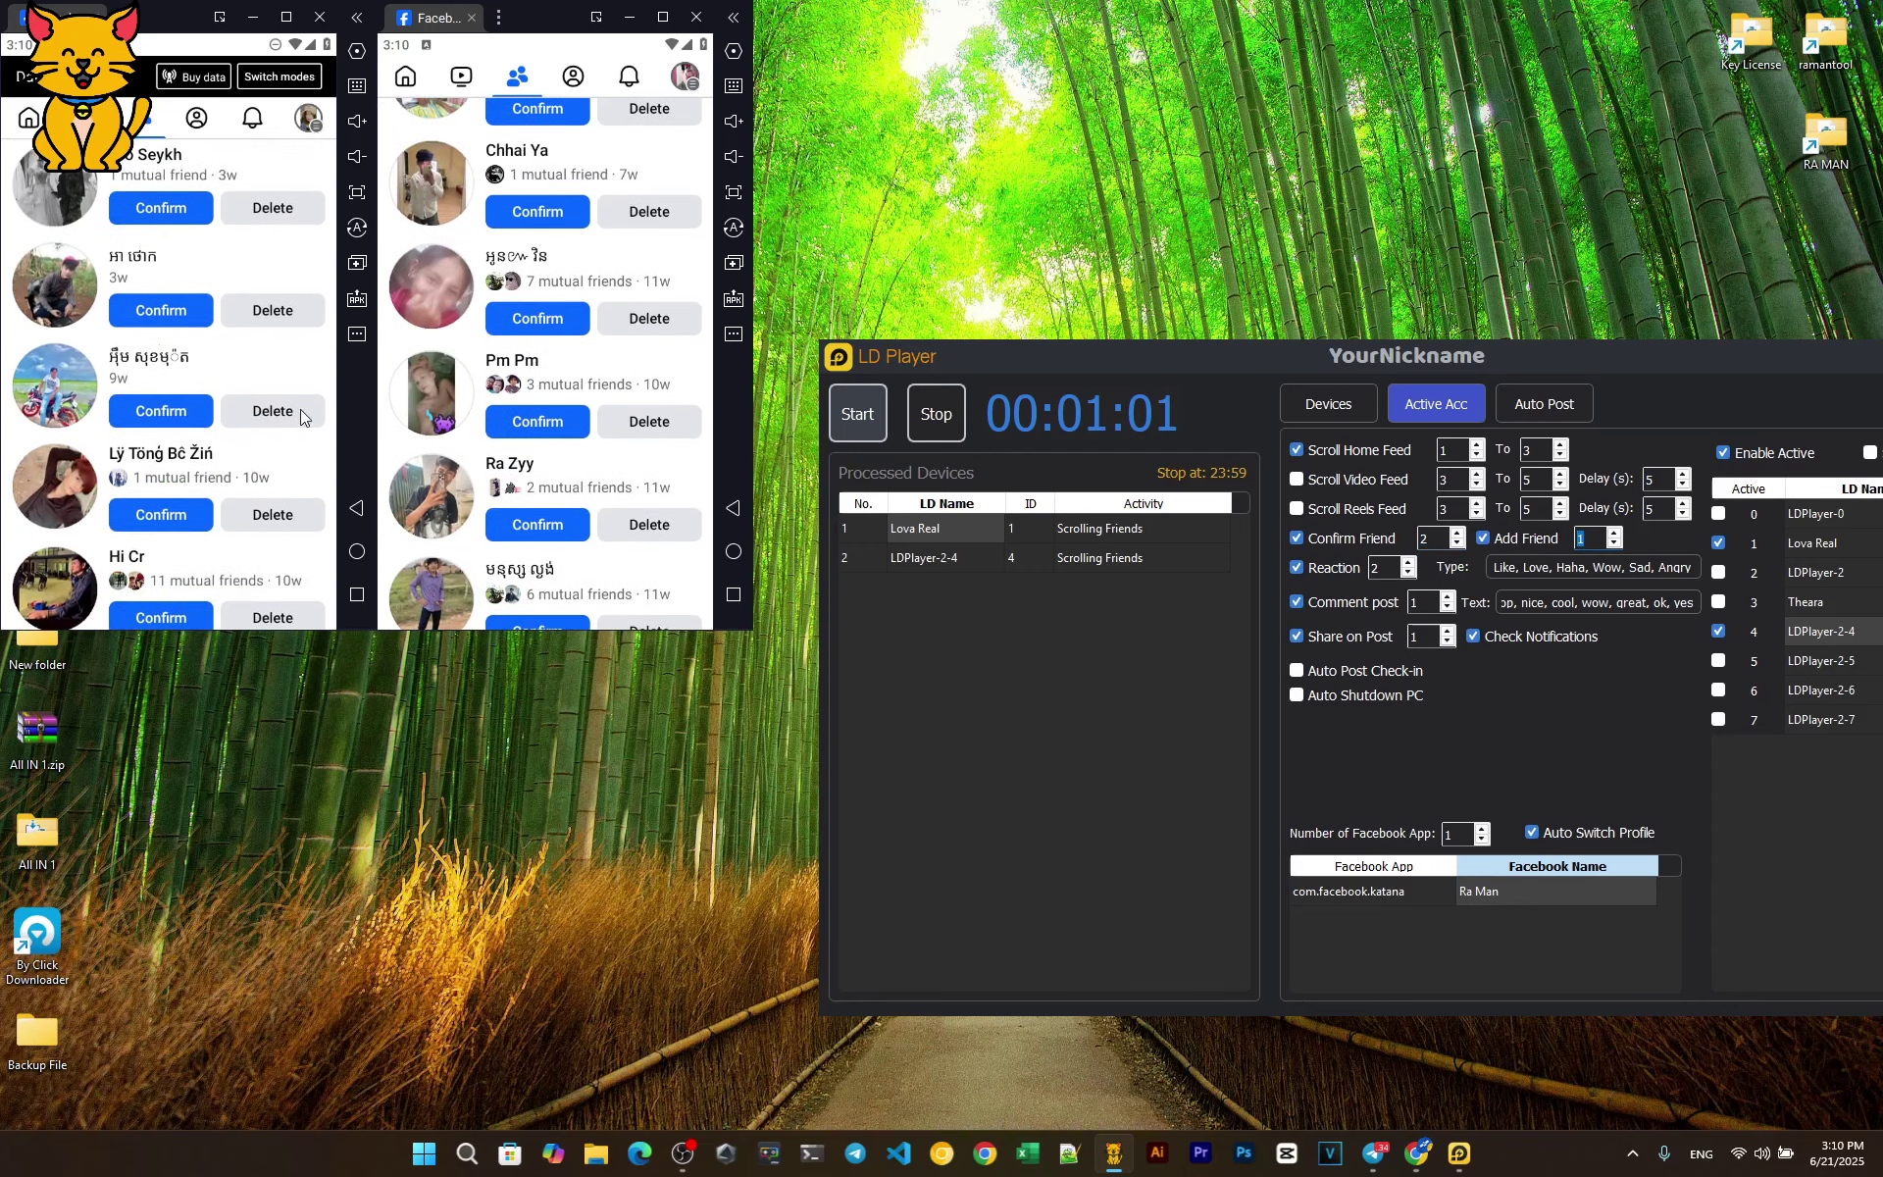
{"action": "right_click", "coordinate": [1116, 88]}
{"action": "left_click", "coordinate": [1165, 167]}
Lower the tool window slightly and examine the list of reaction types while the run continues.
{"action": "left_click_drag", "start_coordinate": [1159, 351], "coordinate": [1165, 412]}
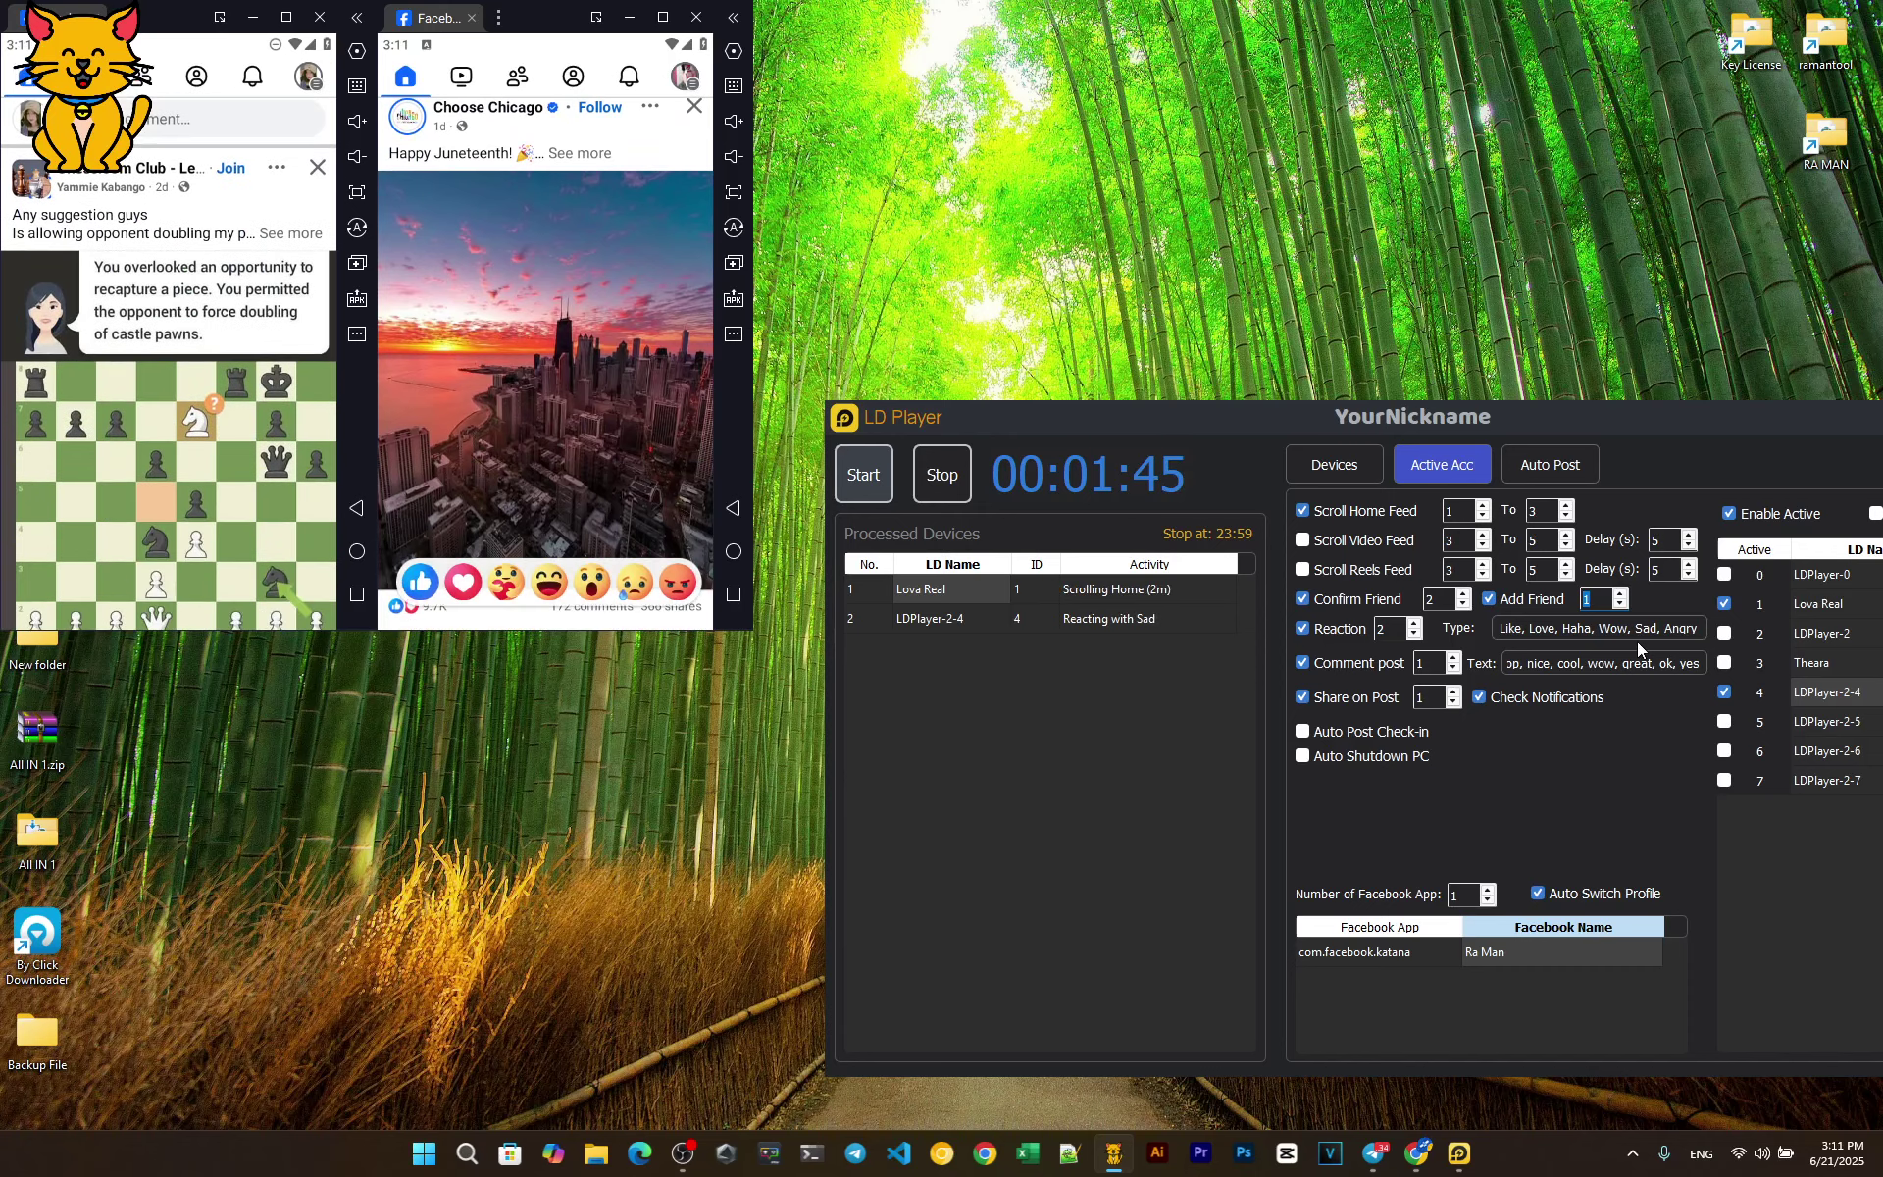
{"action": "left_click_drag", "start_coordinate": [1511, 626], "coordinate": [1695, 625]}
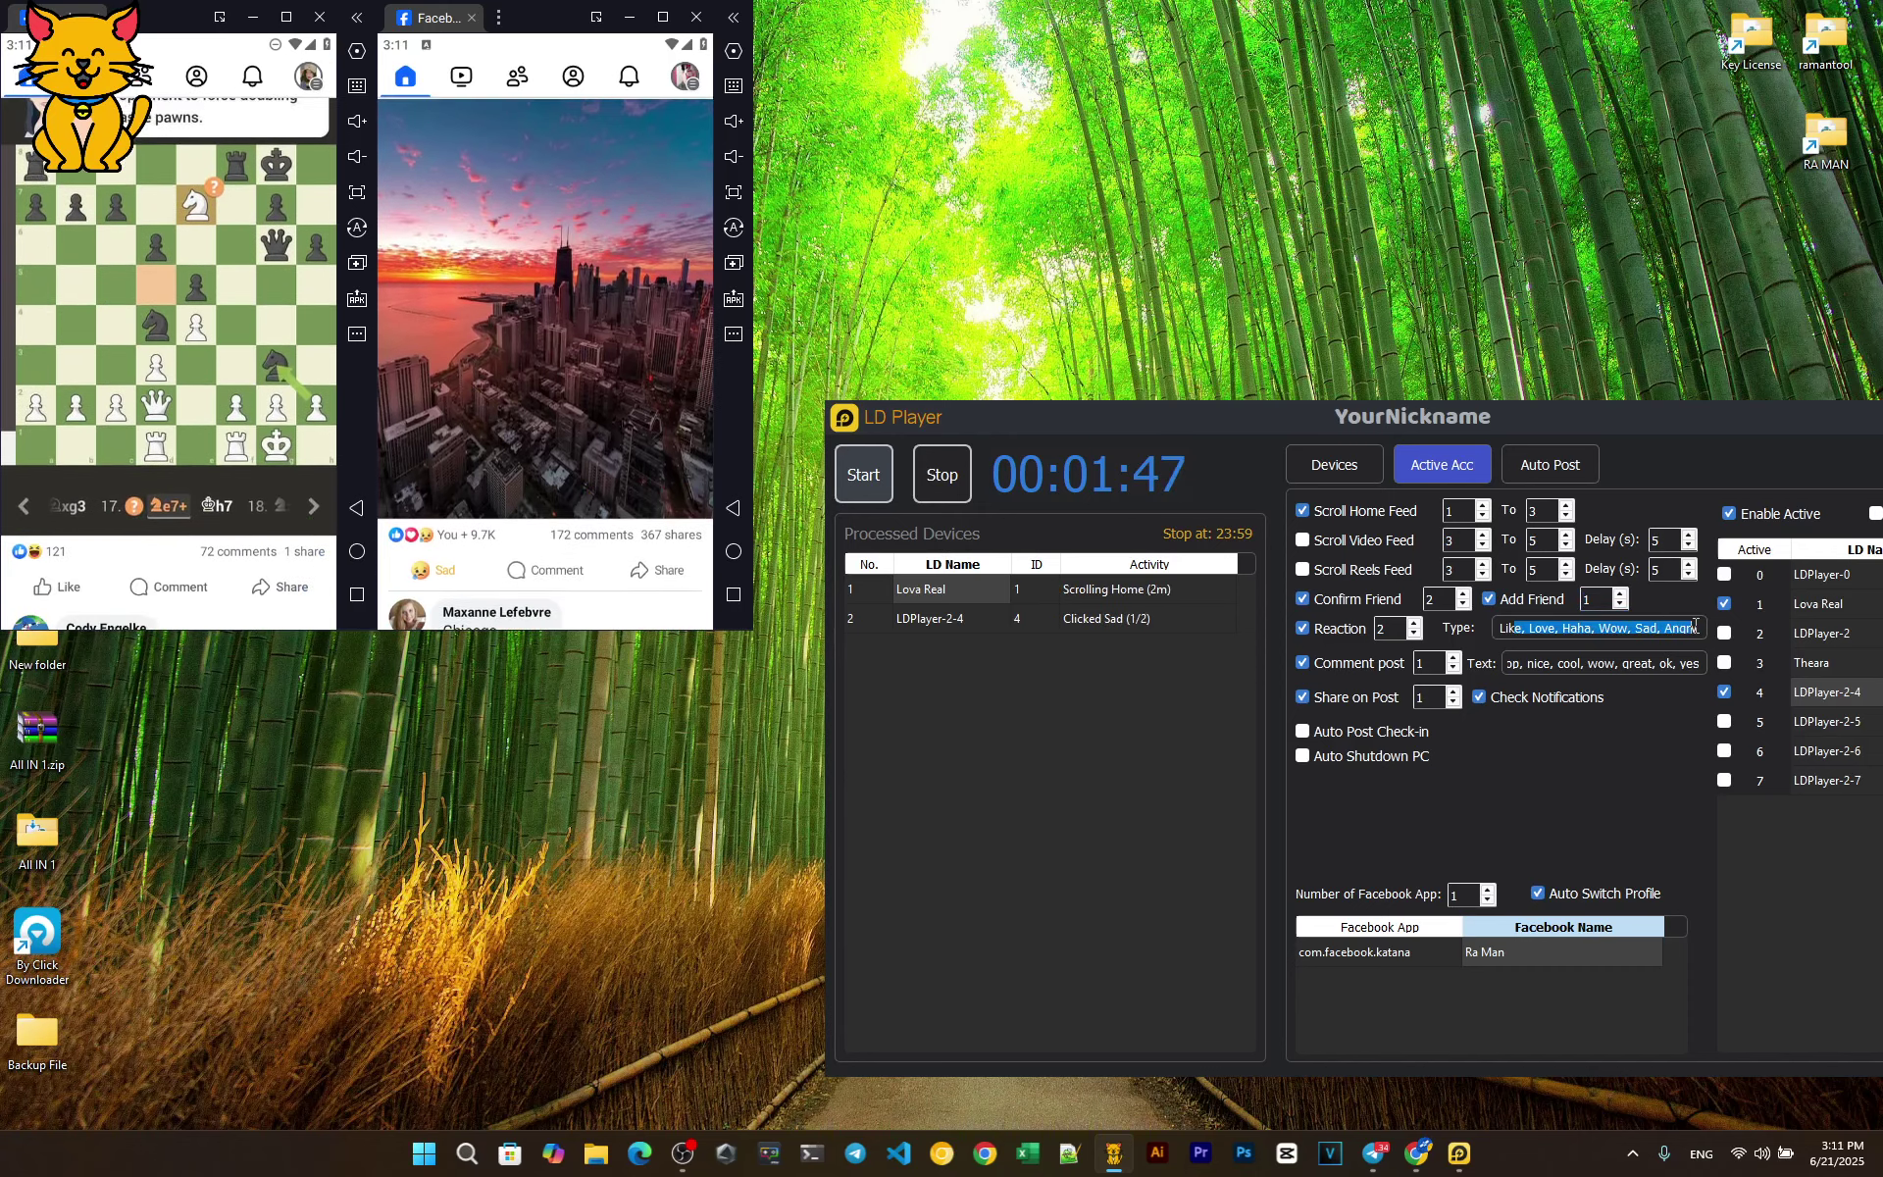
Check the individual reaction types Like, Love and Haha in the Reaction type list while the run continues.
{"action": "left_click", "coordinate": [1509, 629]}
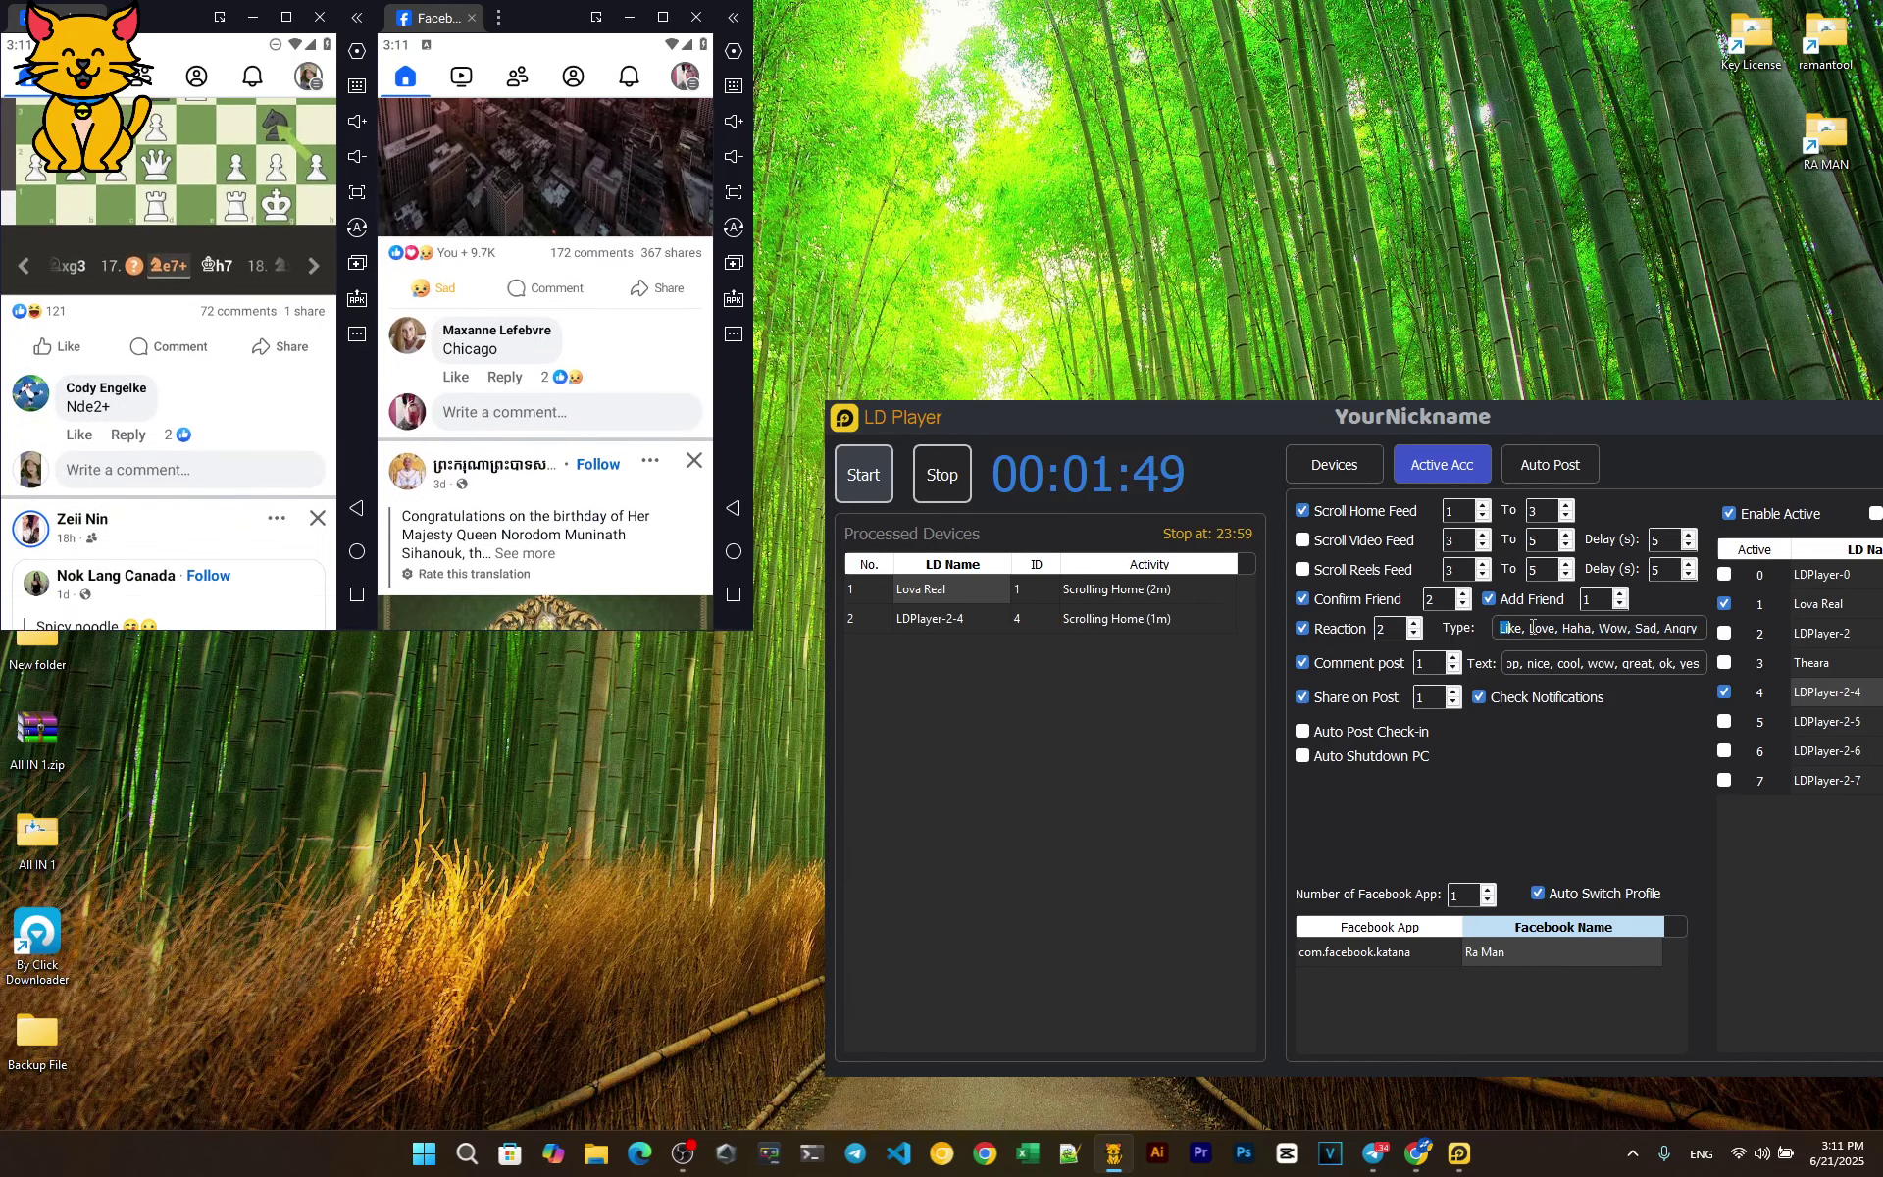
{"action": "double_click", "coordinate": [1532, 627]}
{"action": "left_click", "coordinate": [1567, 628]}
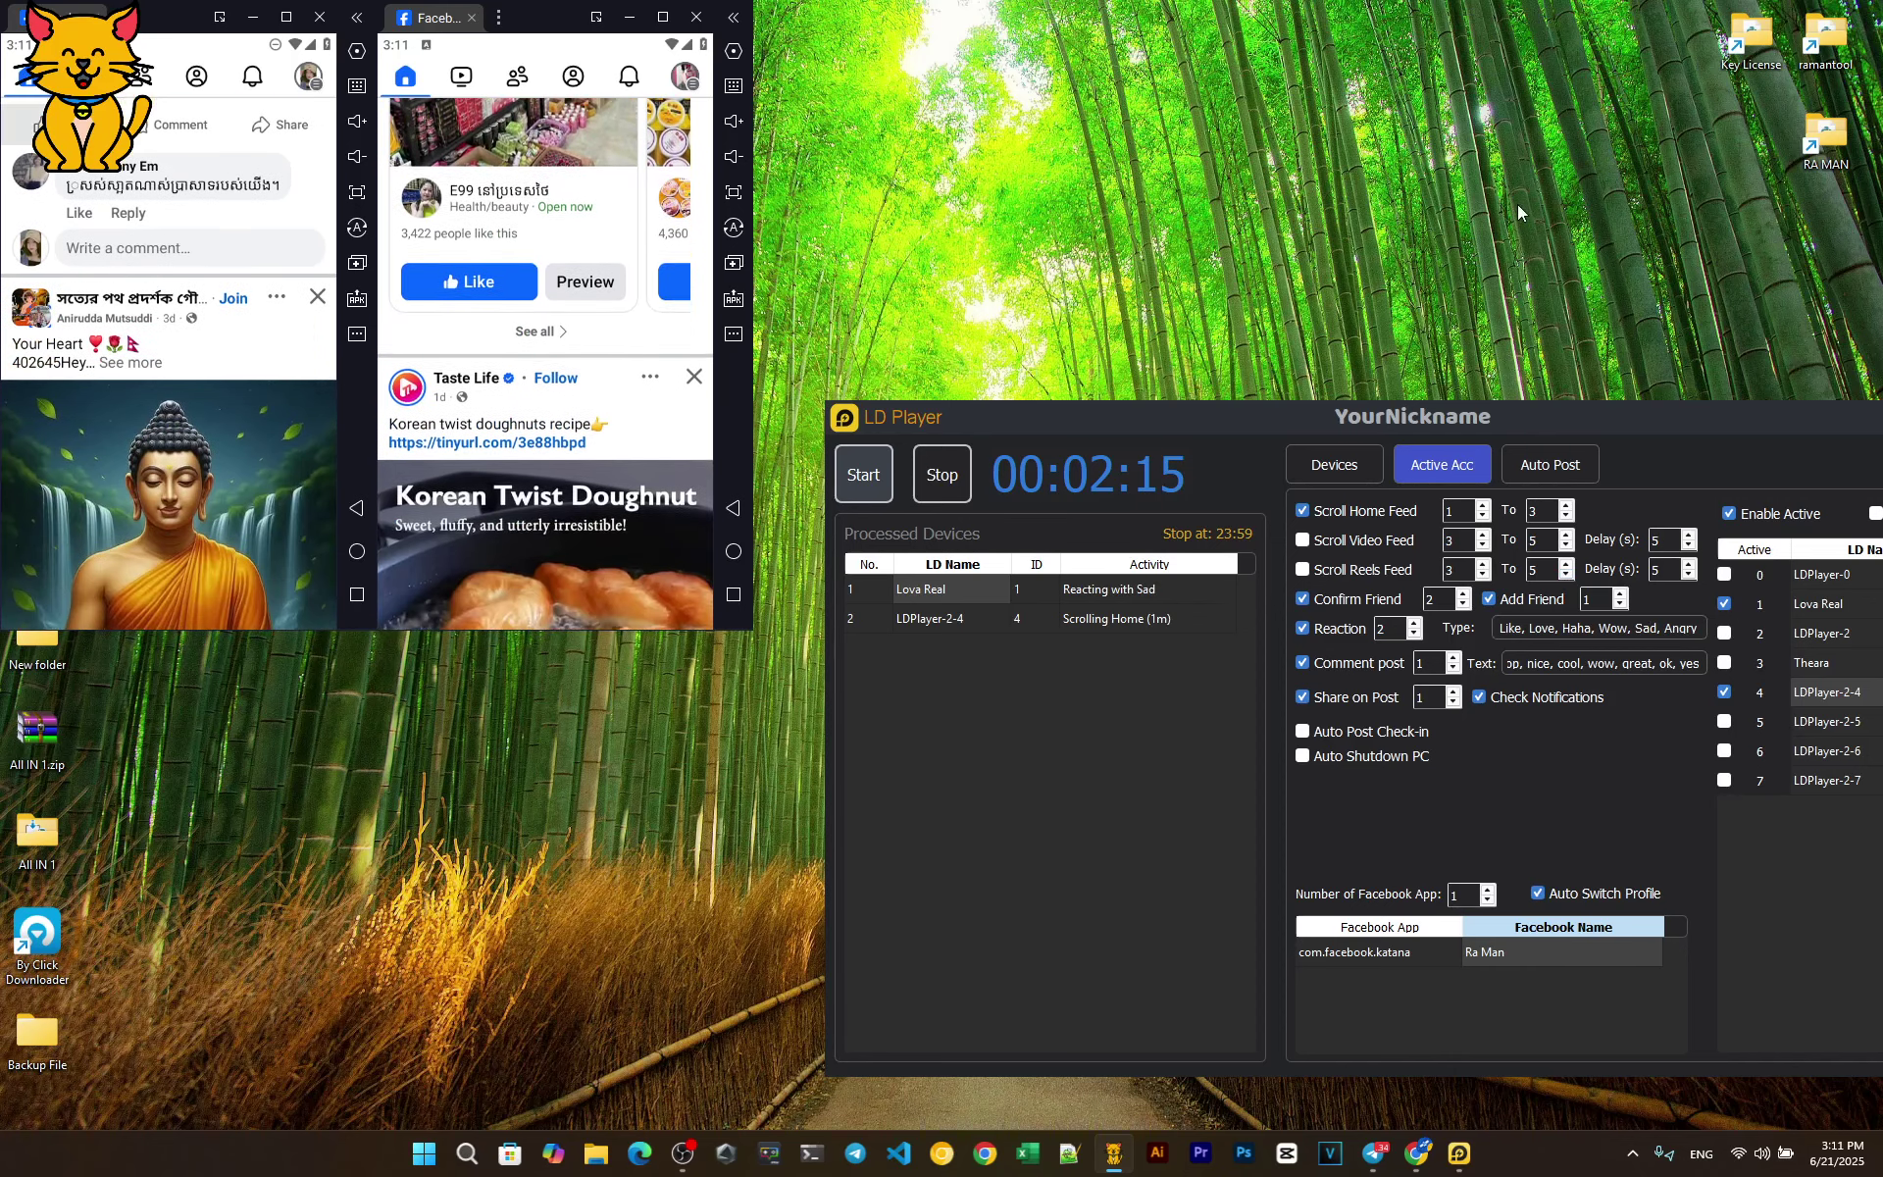
Bring the whole tool window into view and look over the auto-post and account activity settings.
{"action": "left_click_drag", "start_coordinate": [1449, 420], "coordinate": [1269, 416]}
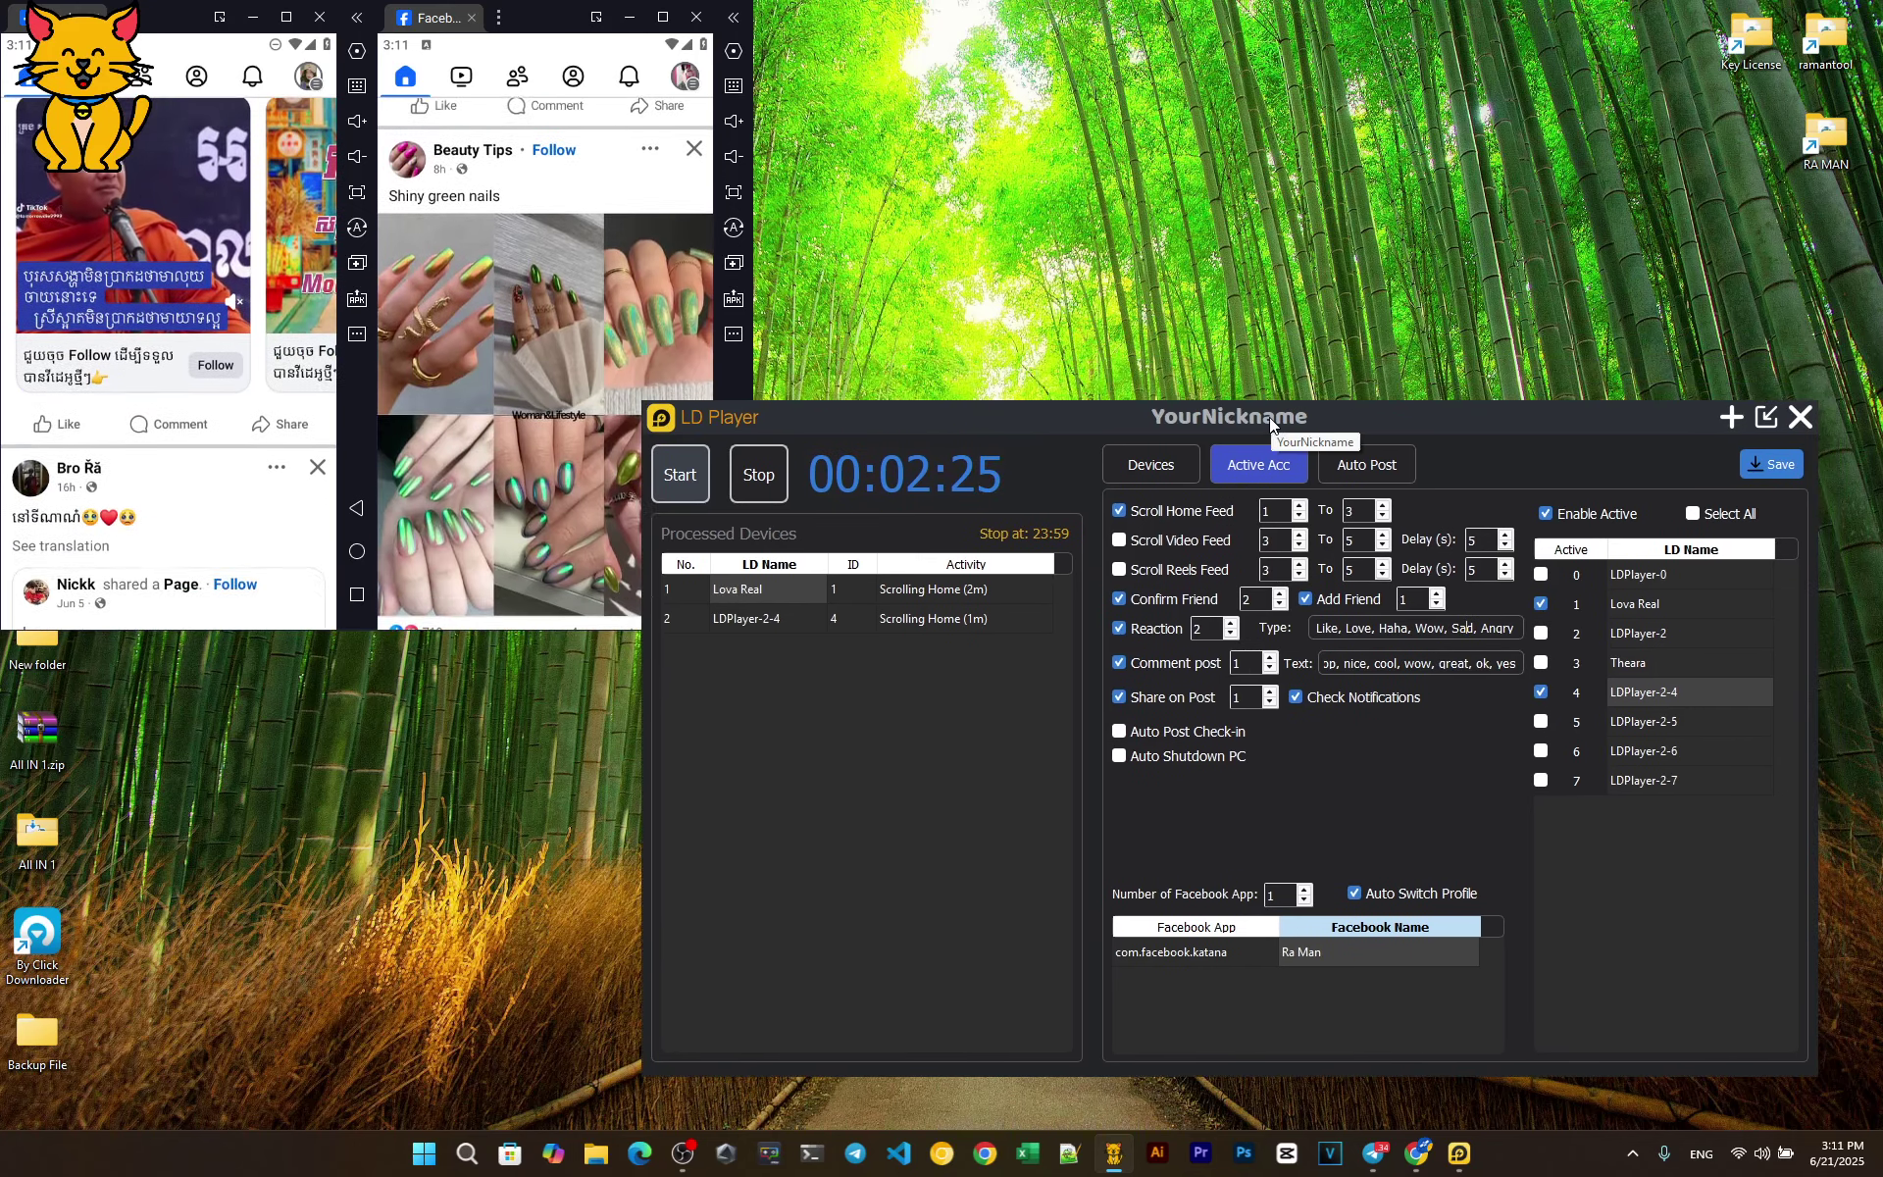
{"action": "left_click", "coordinate": [1361, 459]}
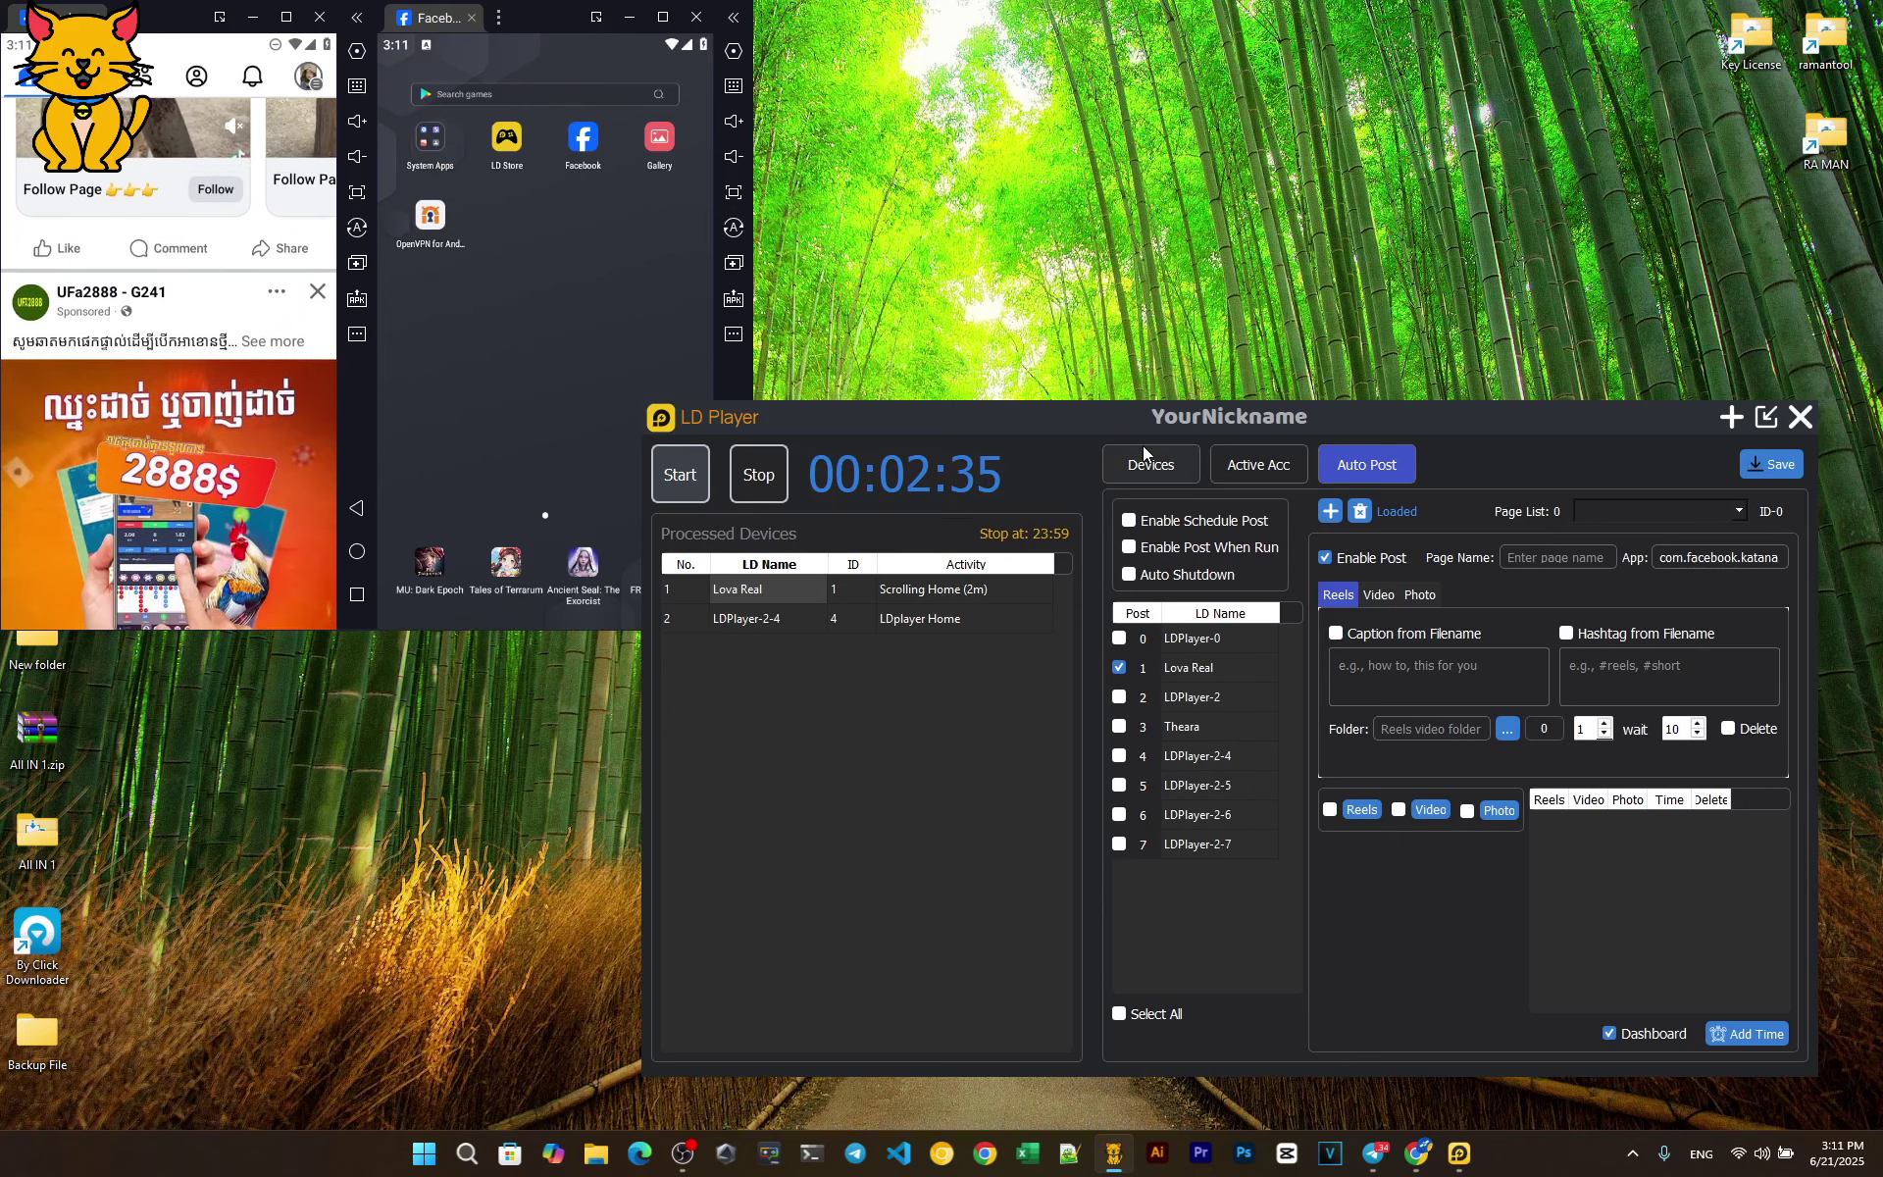
{"action": "left_click_drag", "start_coordinate": [1142, 423], "coordinate": [1108, 427]}
{"action": "left_click", "coordinate": [1120, 465]}
{"action": "left_click", "coordinate": [1231, 464]}
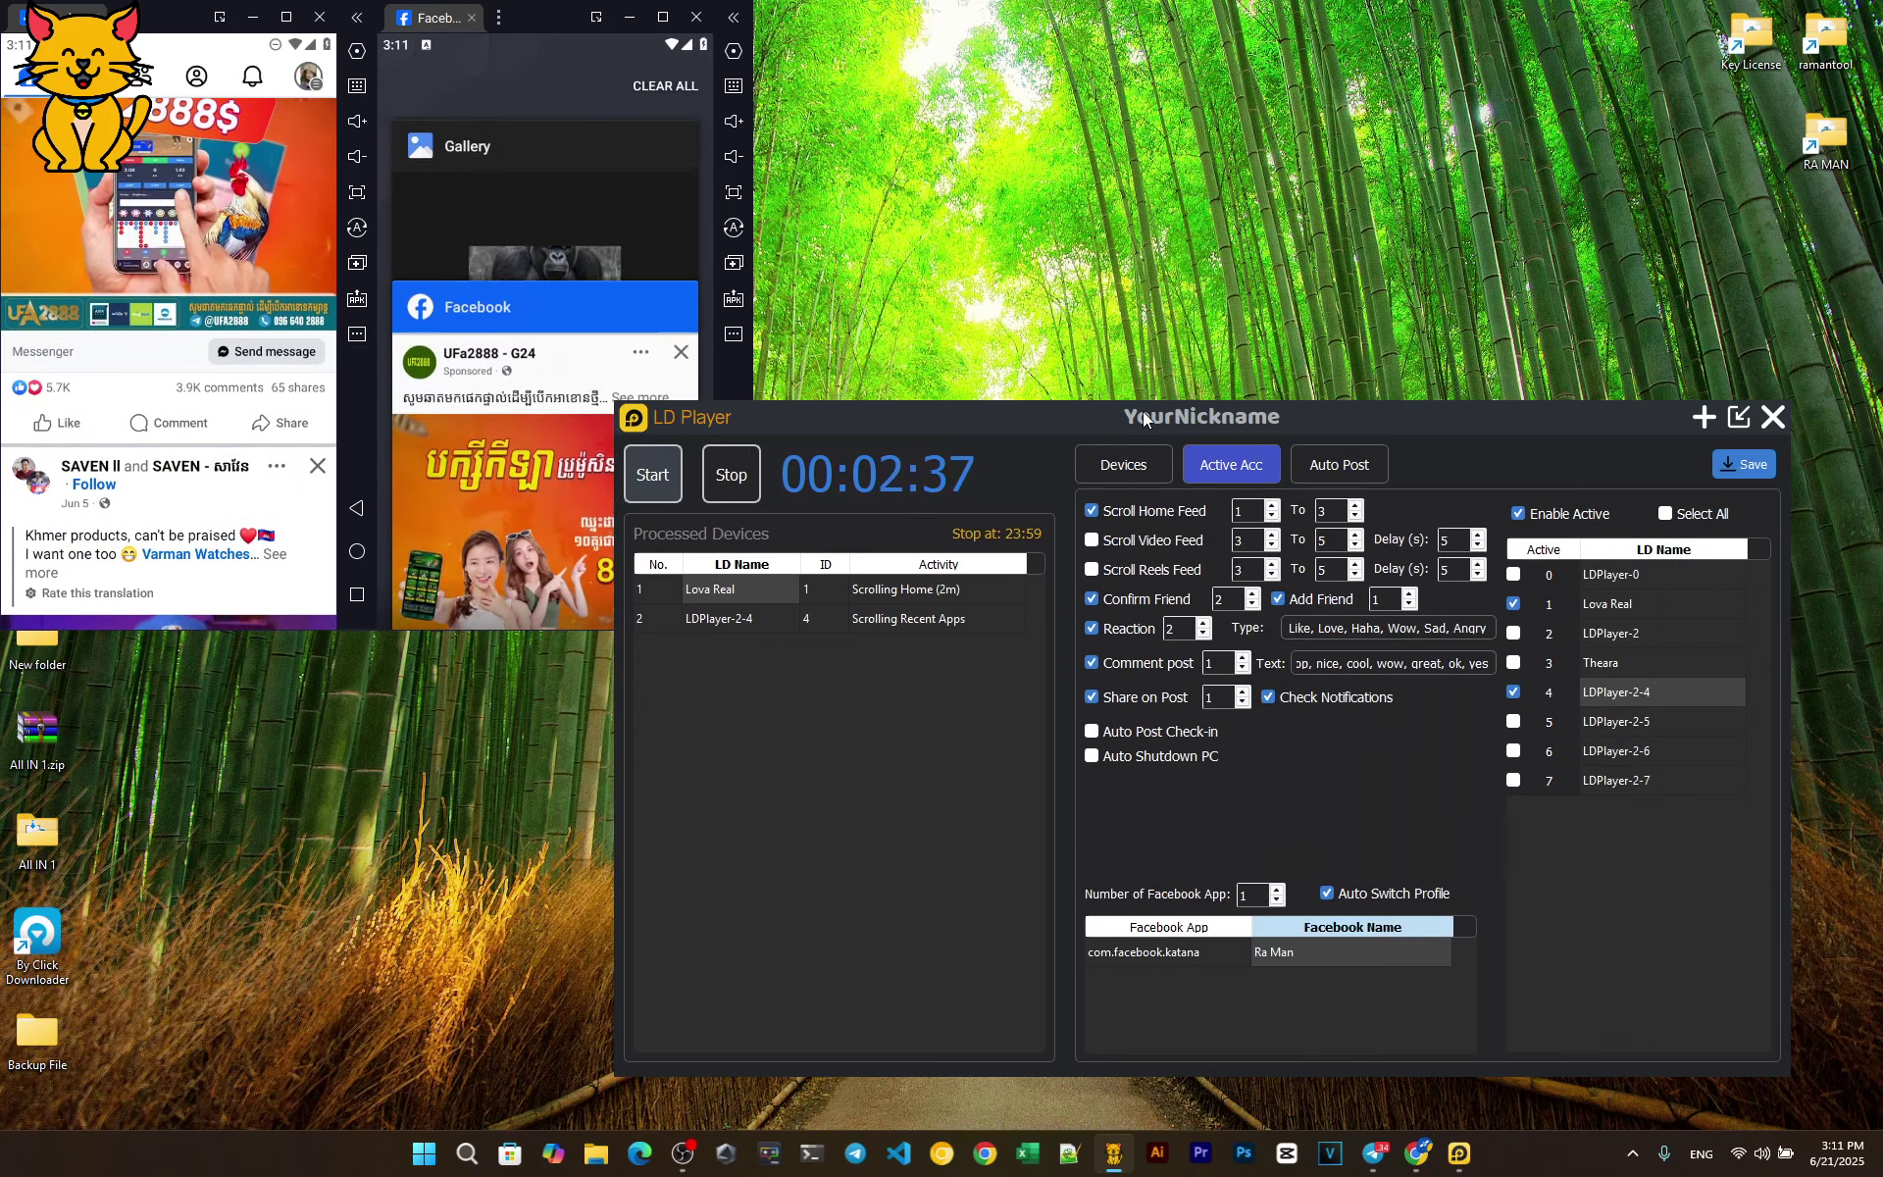
Show the LDPlayer device settings and reposition the tool window below the emulators while monitoring the processed devices.
{"action": "left_click", "coordinate": [1118, 463]}
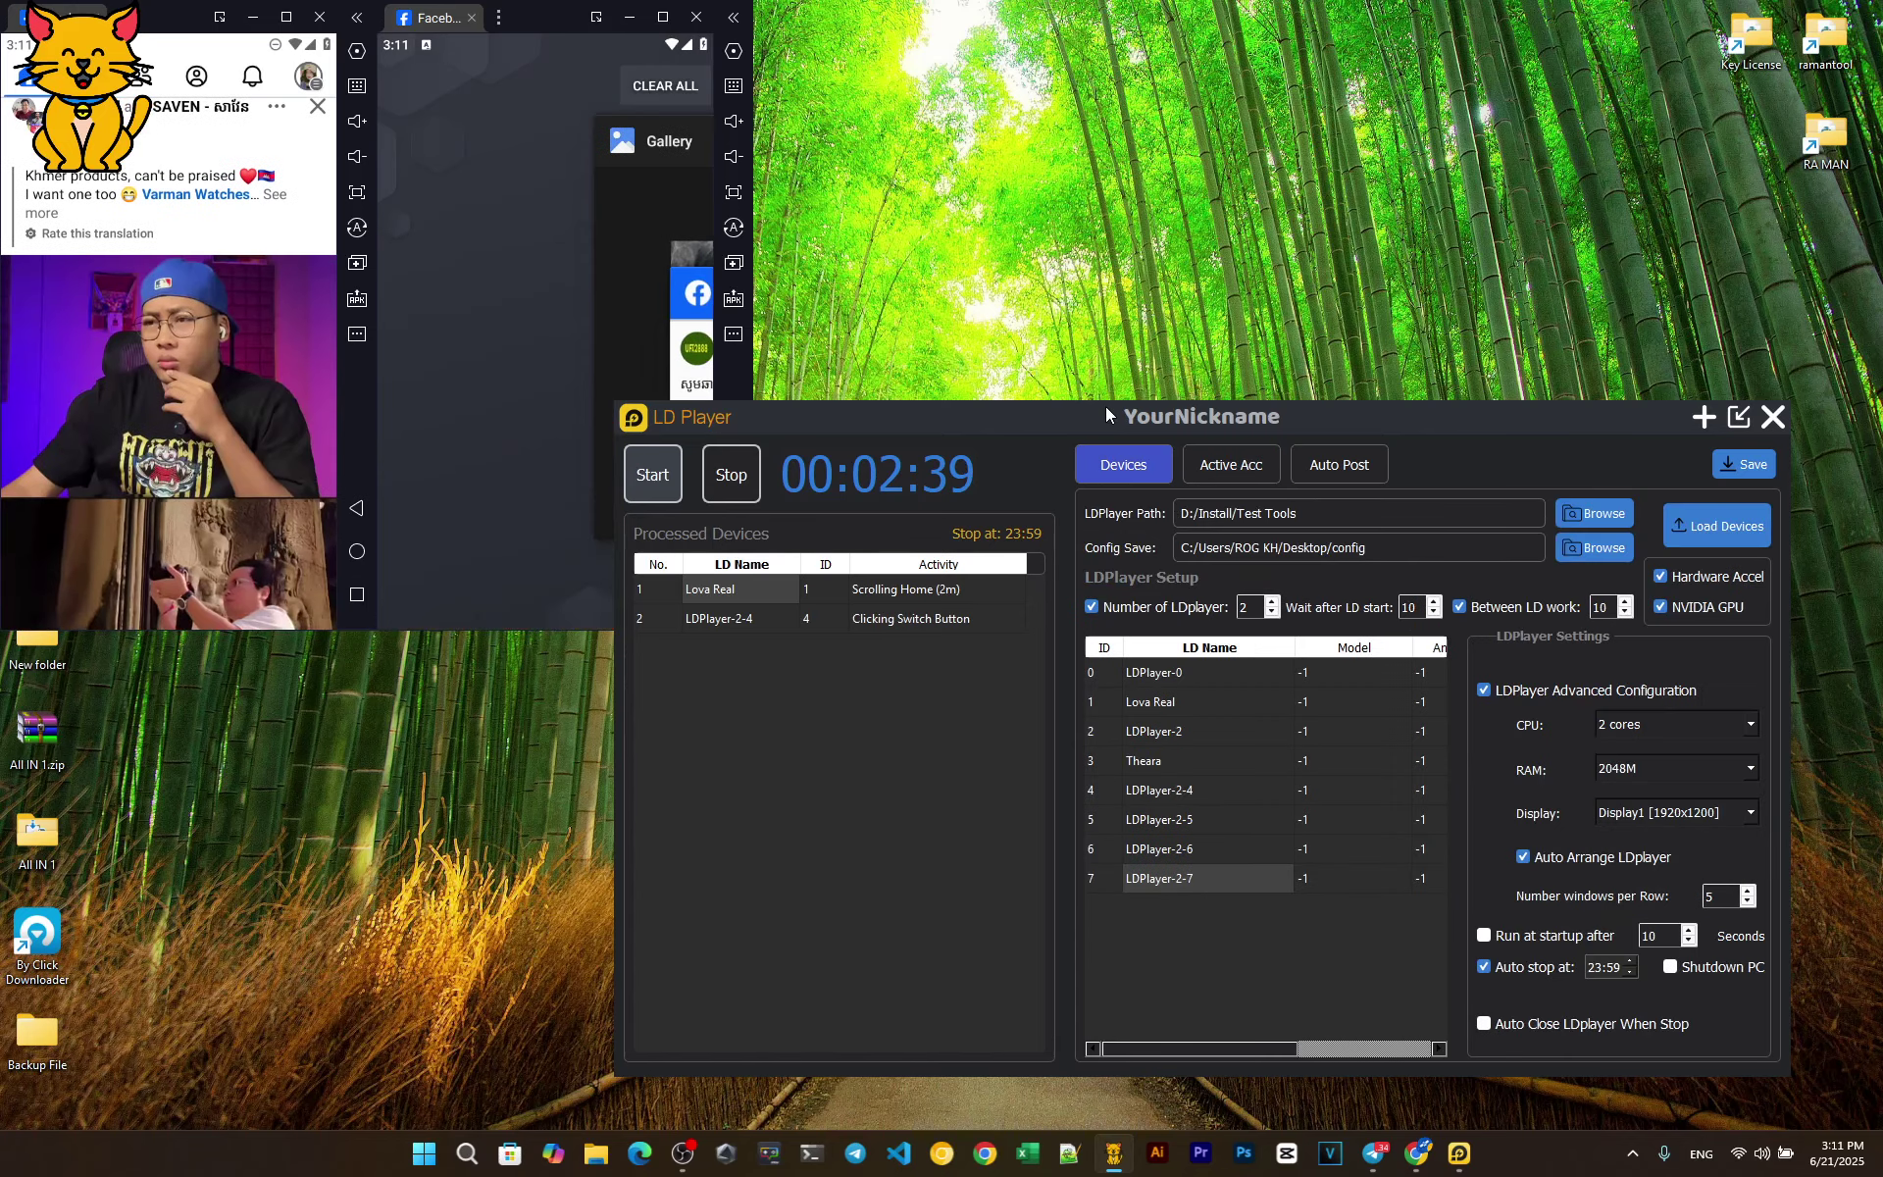
{"action": "left_click_drag", "start_coordinate": [1105, 406], "coordinate": [1114, 353]}
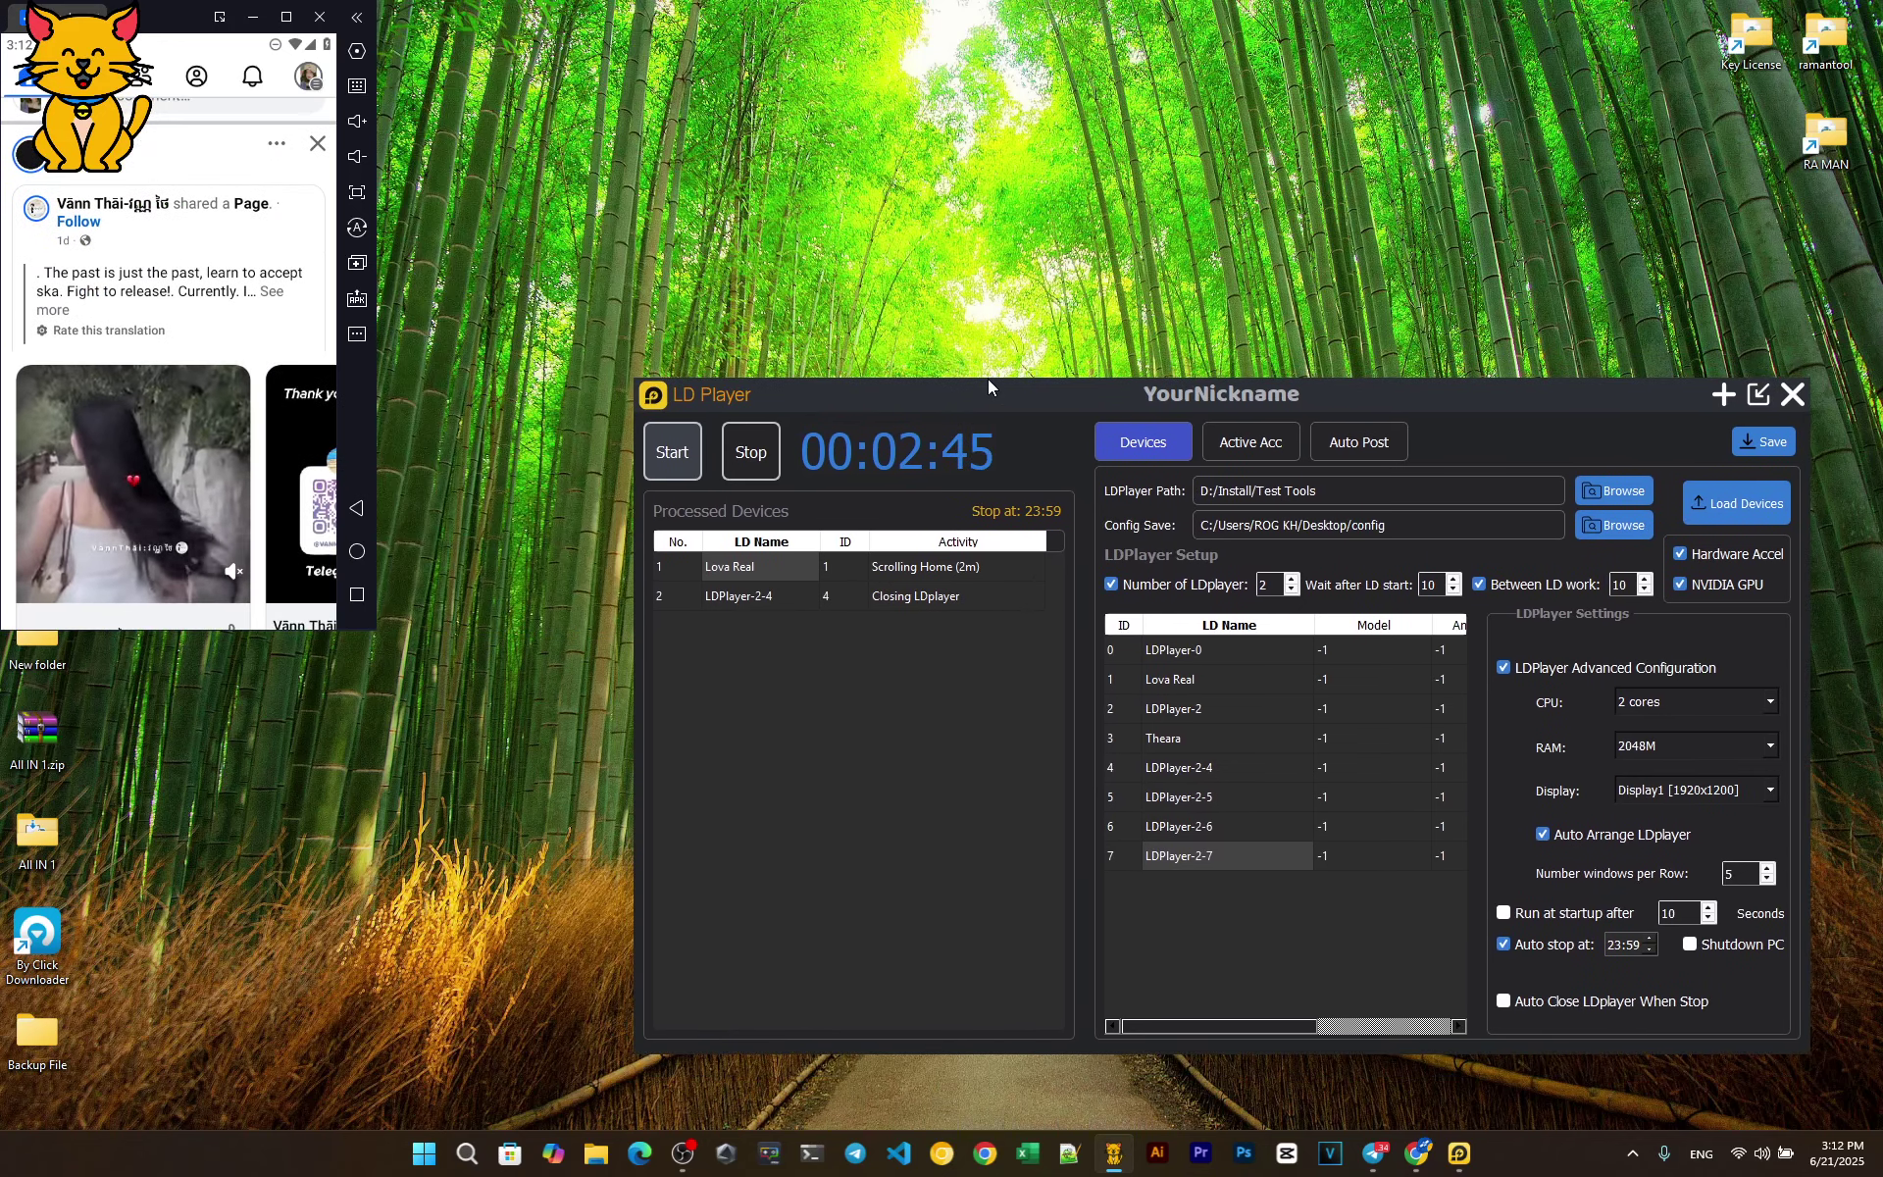
{"action": "left_click_drag", "start_coordinate": [986, 393], "coordinate": [924, 425]}
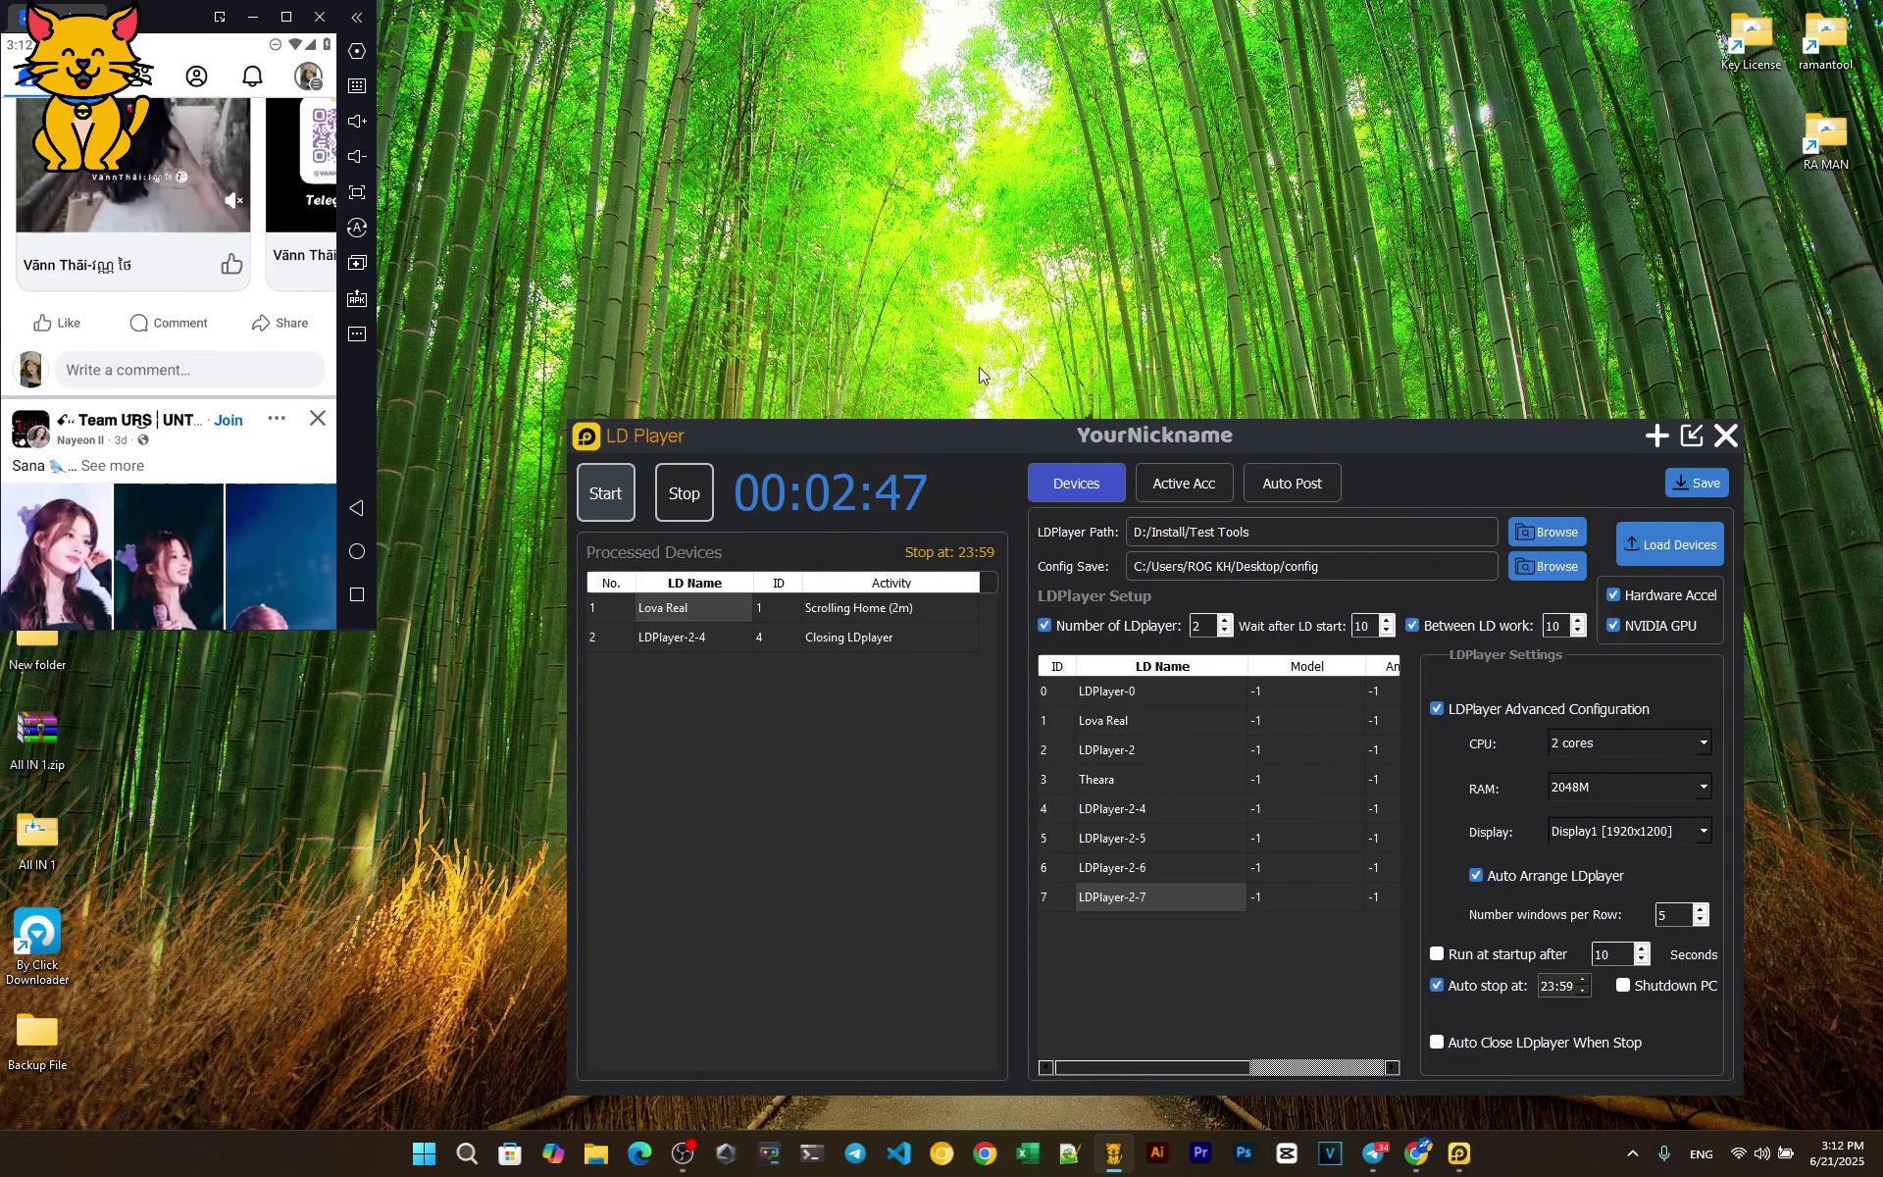